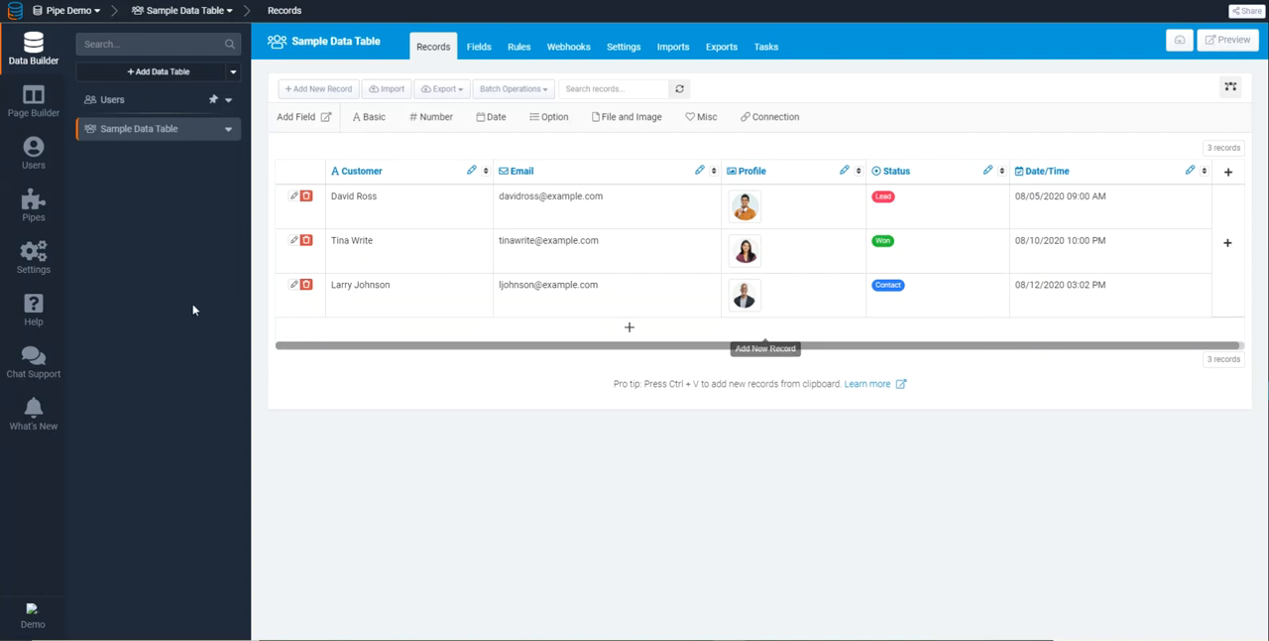
# Open the Users table and inspect the Timezone and Zip Code values of its user record
pyautogui.click(121, 105)
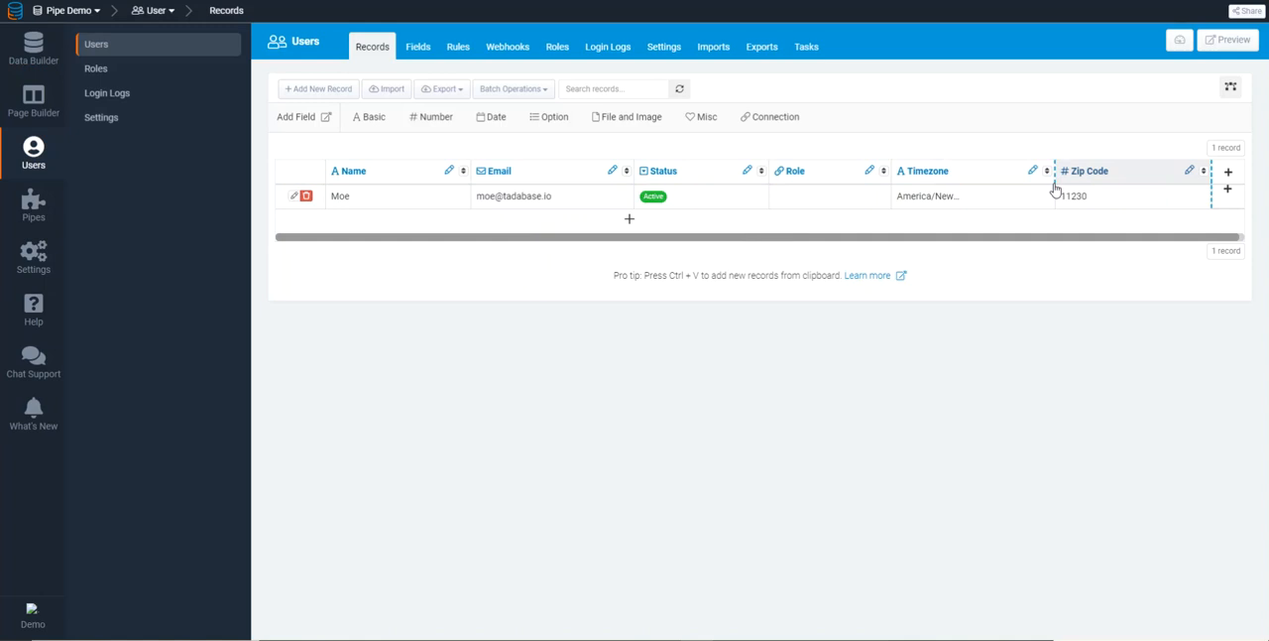
pyautogui.click(932, 195)
pyautogui.moveTo(999, 126); pyautogui.dragTo(887, 133)
pyautogui.click(657, 328)
pyautogui.moveTo(645, 348); pyautogui.dragTo(639, 343)
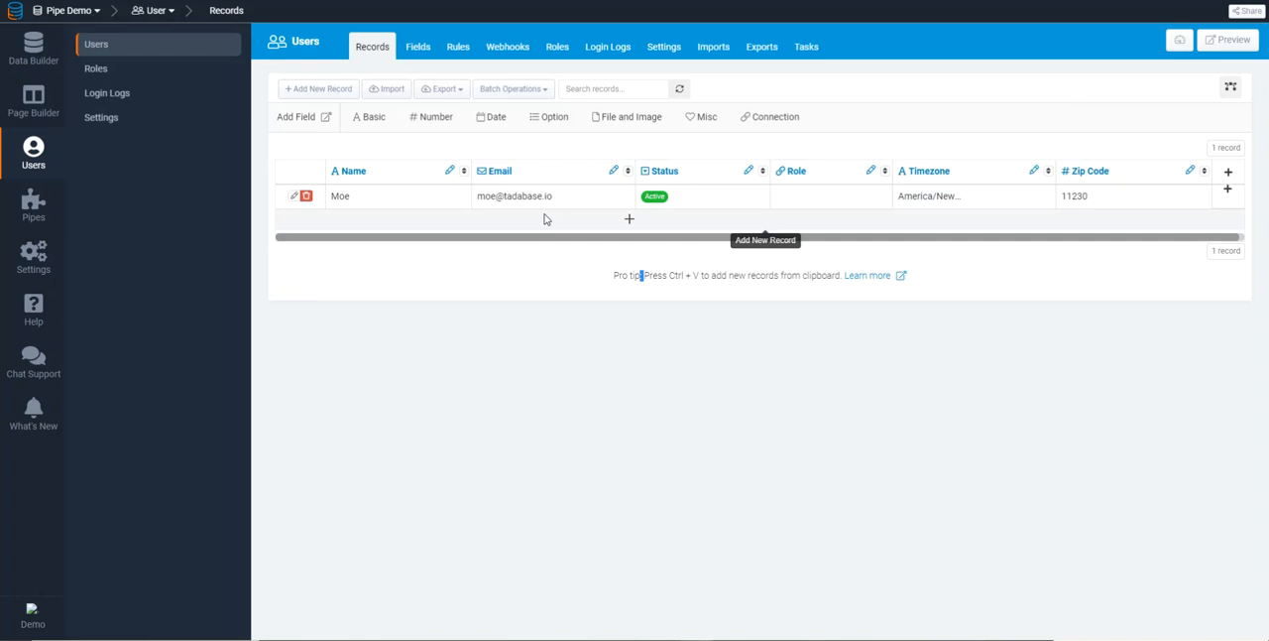
pyautogui.click(1081, 196)
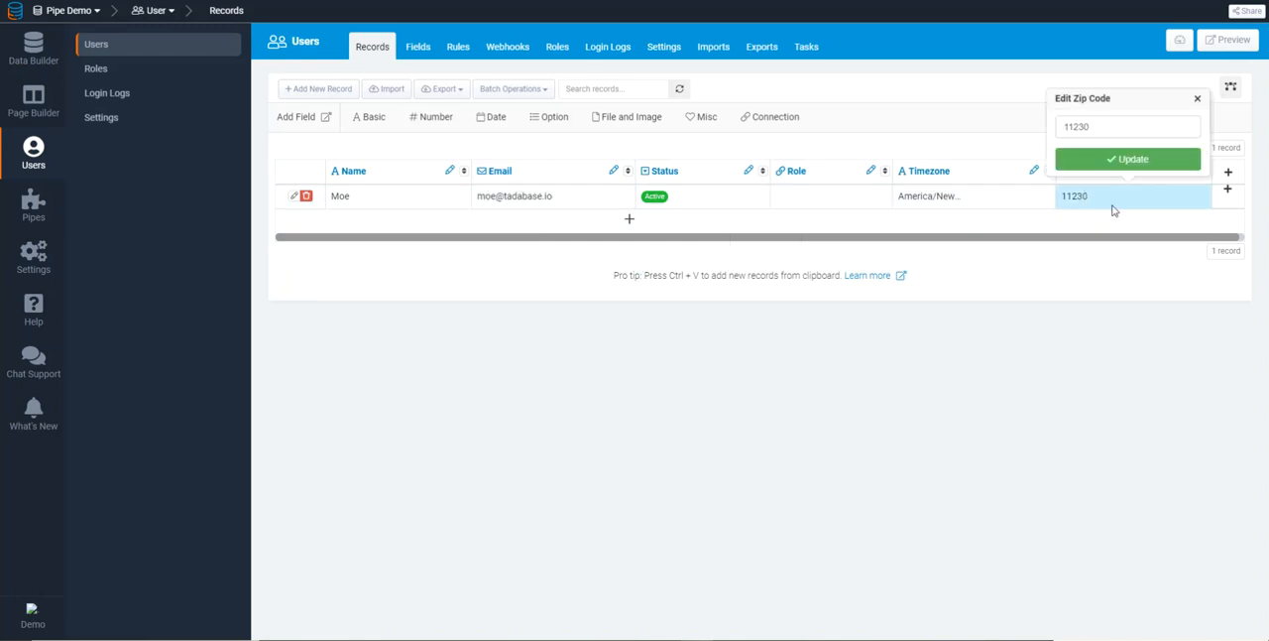
pyautogui.click(1198, 98)
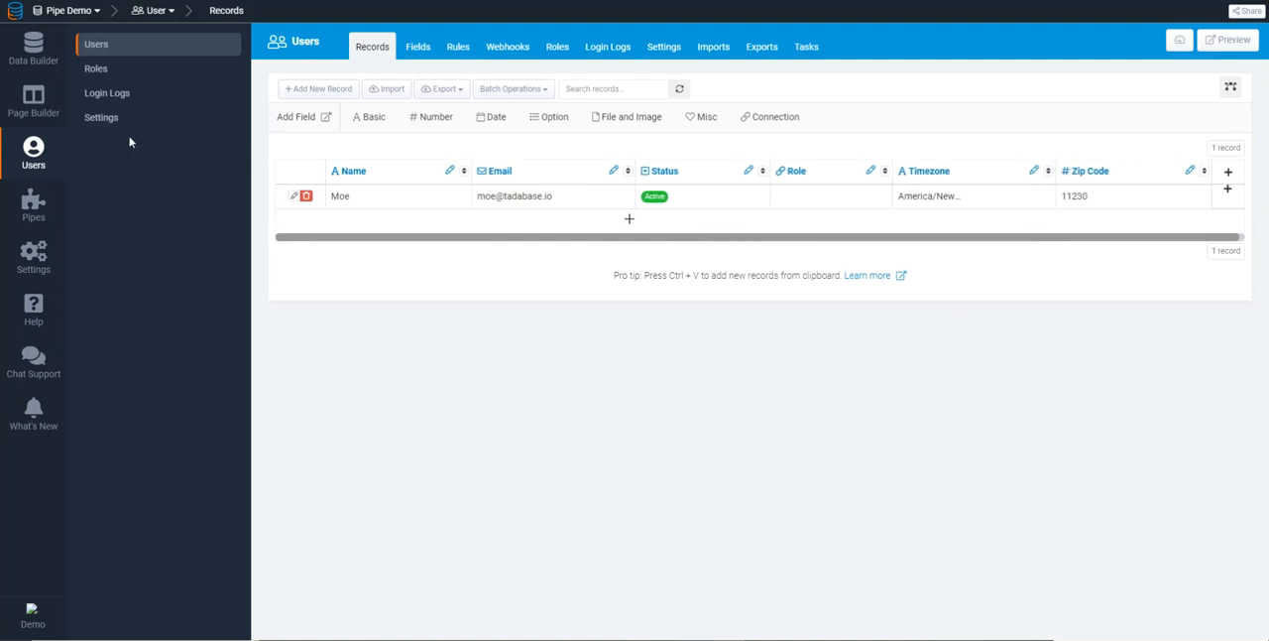
# Check the app's time zone in the general settings
pyautogui.click(33, 47)
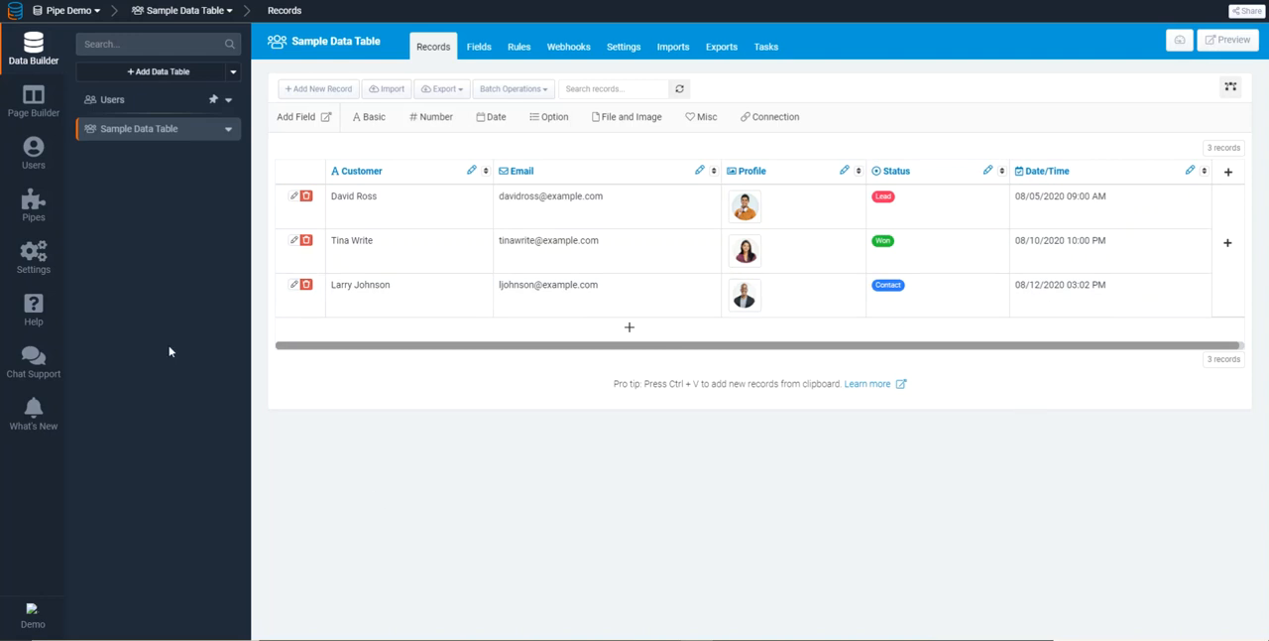
pyautogui.click(35, 268)
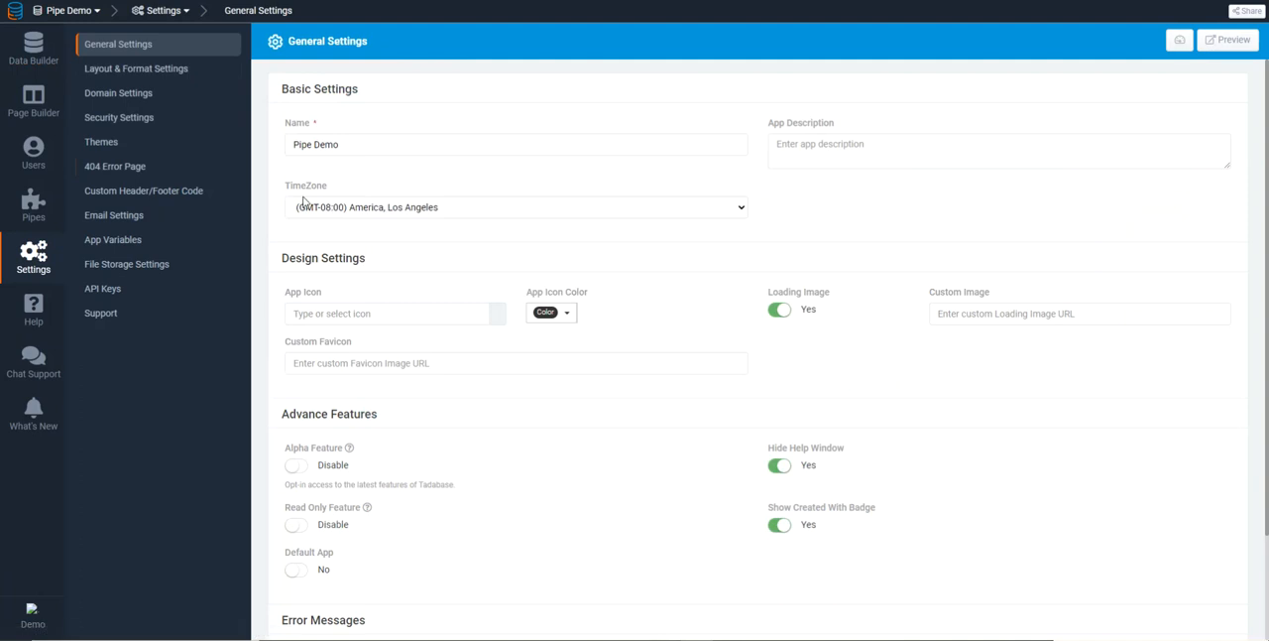
pyautogui.doubleClick(316, 186)
pyautogui.click(406, 179)
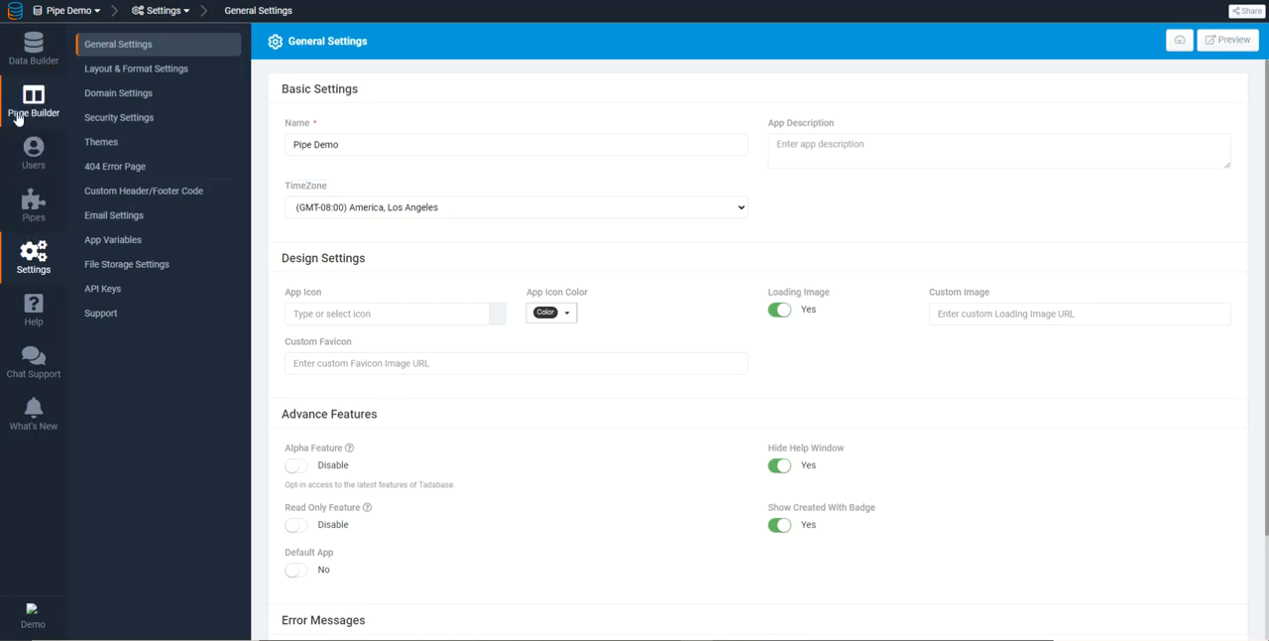
# Install the Tadabase Date Utilities pipe and open it
pyautogui.click(20, 203)
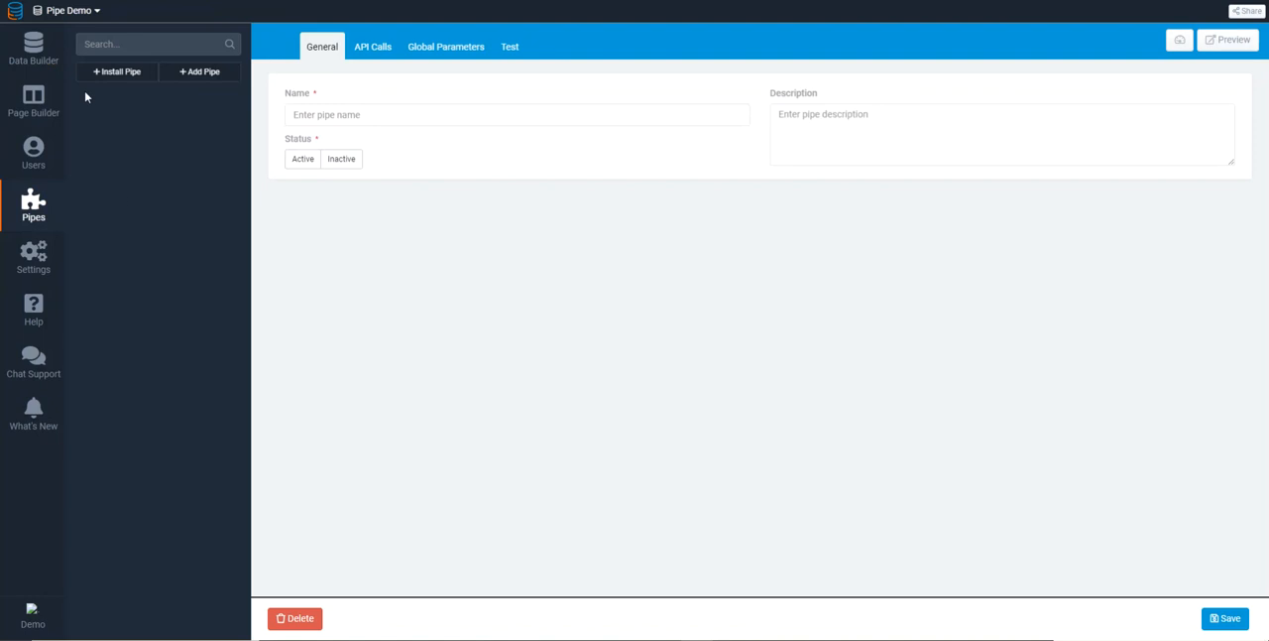
pyautogui.click(108, 76)
pyautogui.scroll(-1, 598, 201)
pyautogui.scroll(-2, 597, 202)
pyautogui.click(385, 344)
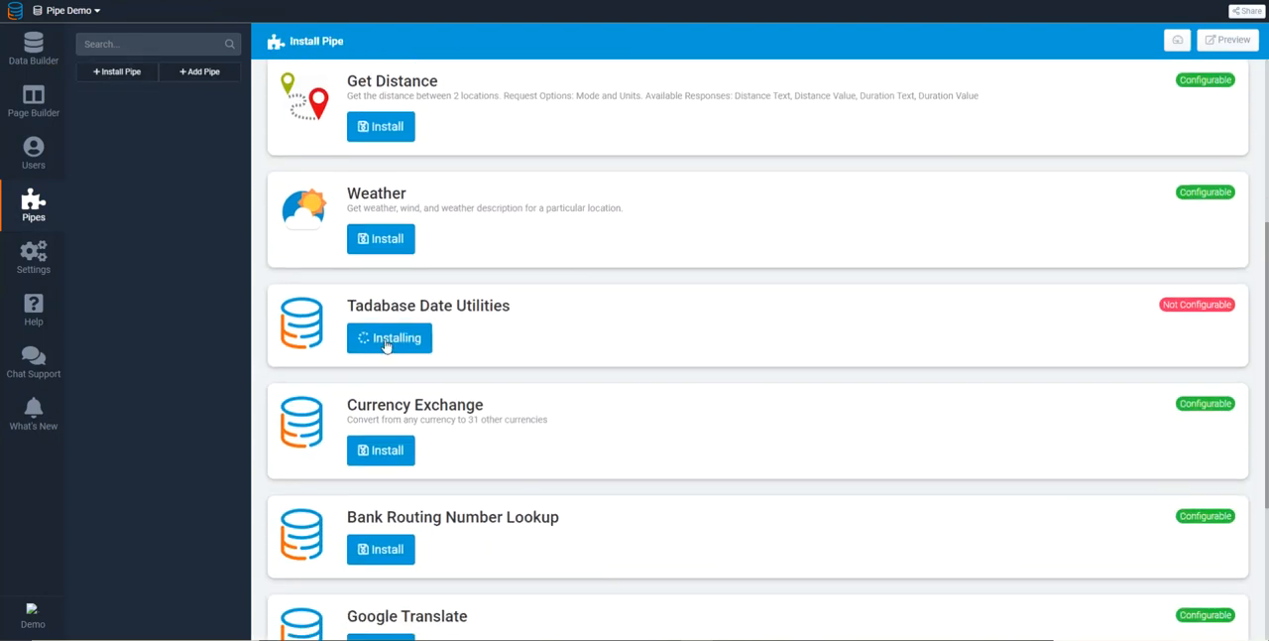
pyautogui.click(120, 105)
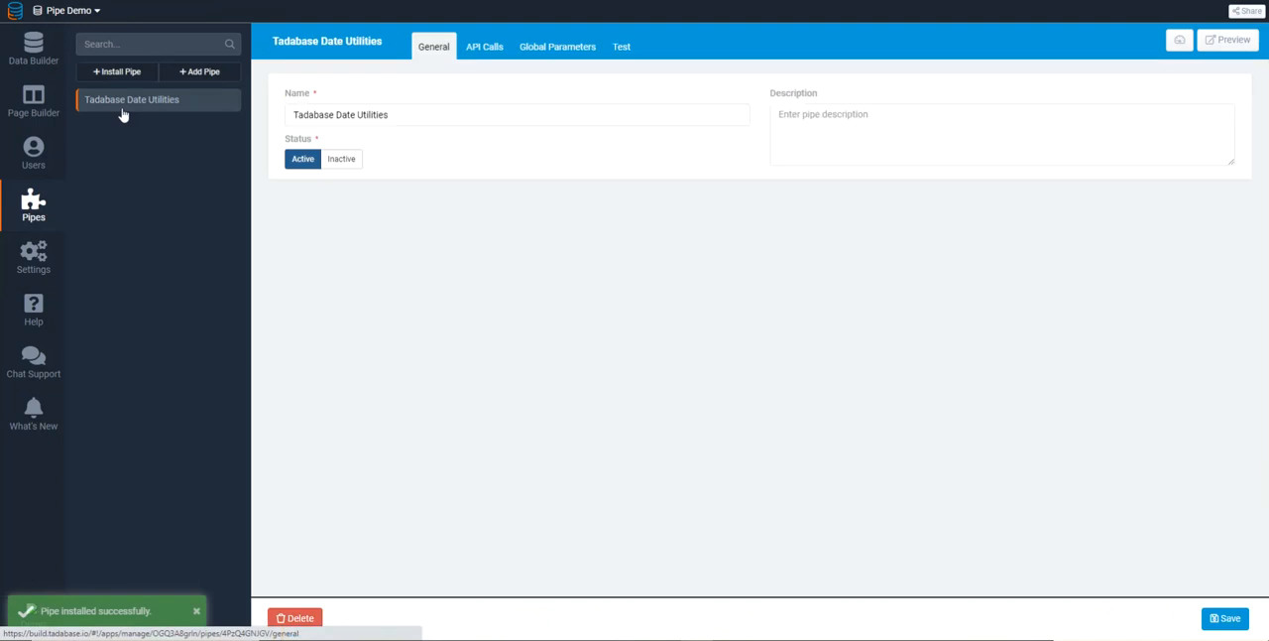
# Look through the API calls offered by the Tadabase Date Utilities pipe
pyautogui.click(486, 52)
pyautogui.scroll(-3, 416, 245)
pyautogui.scroll(-2, 453, 351)
pyautogui.scroll(5, 459, 385)
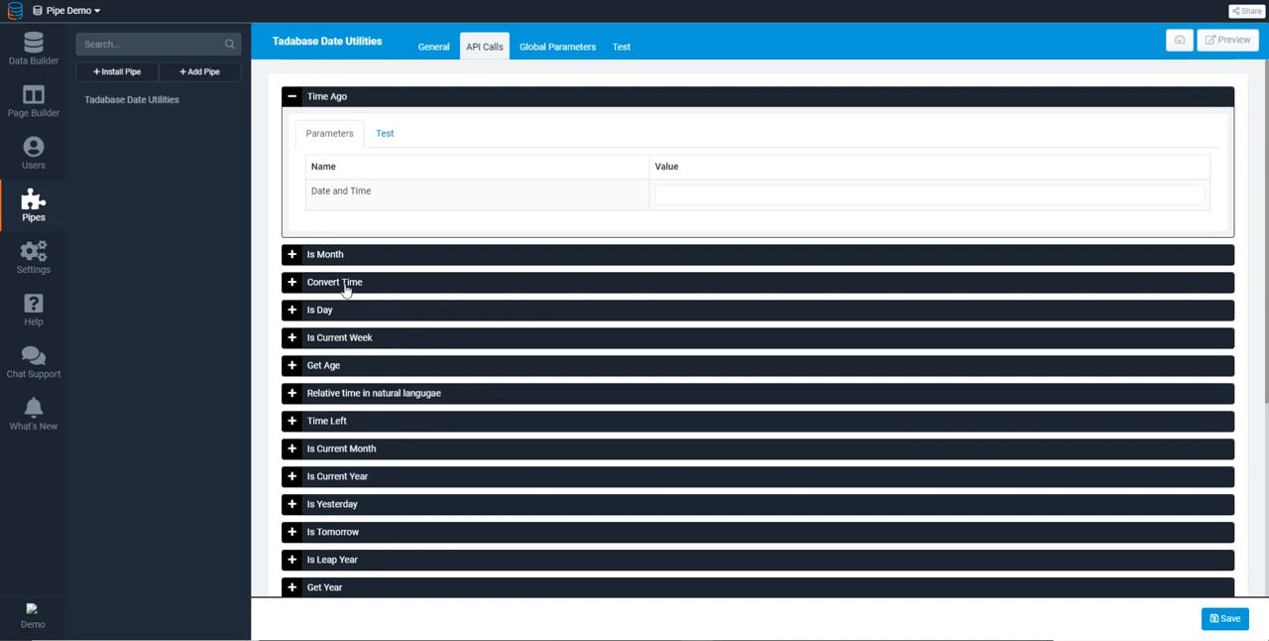
# Create a new page named Demo in the Default Layout
pyautogui.click(31, 104)
pyautogui.click(117, 72)
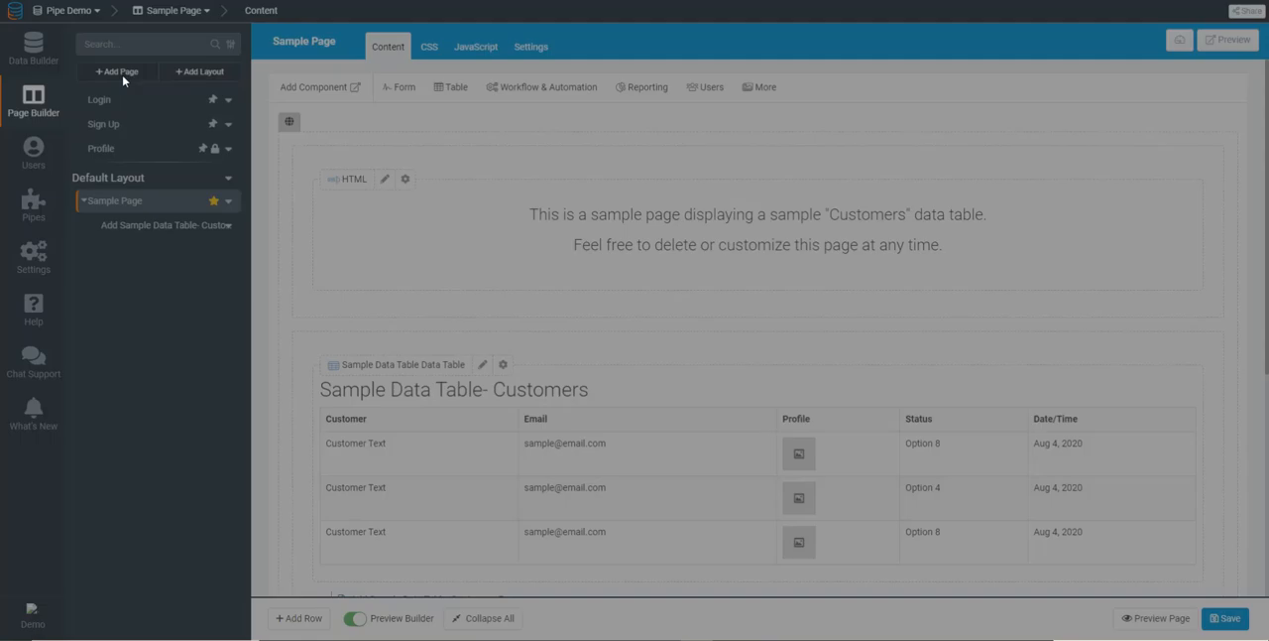
pyautogui.write('Demo')
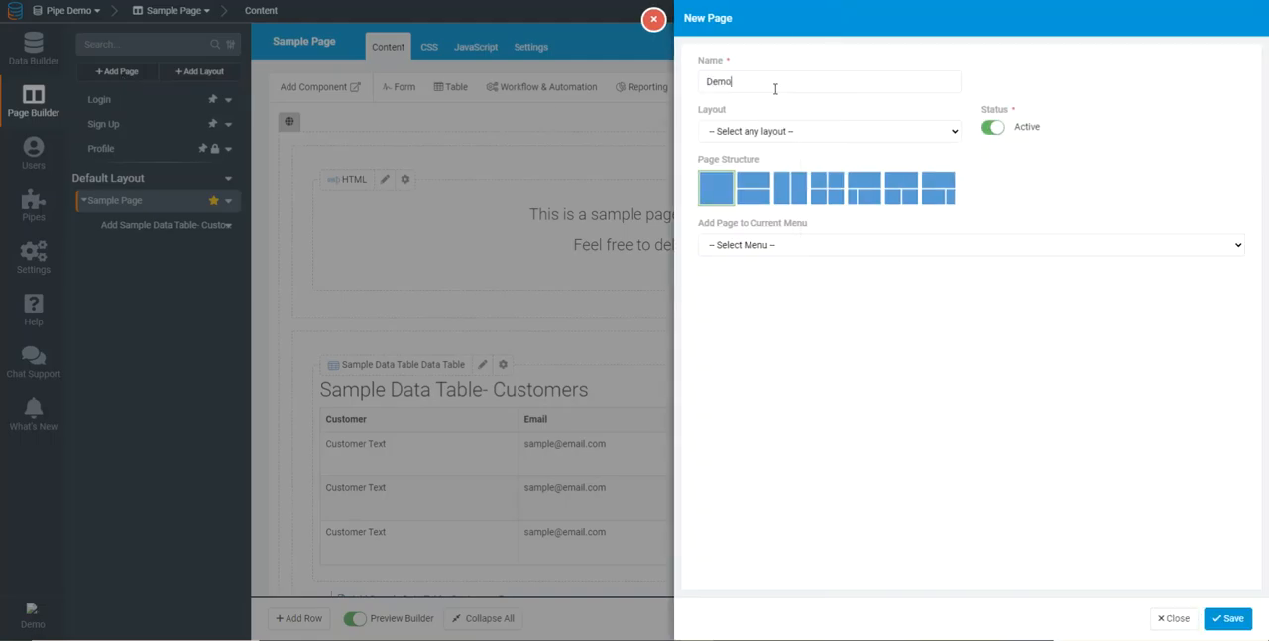
pyautogui.click(783, 136)
pyautogui.click(743, 159)
pyautogui.click(1221, 618)
# Add a table component to the Demo page that displays Sample Data Table records, and customize it
pyautogui.click(1044, 101)
pyautogui.click(151, 147)
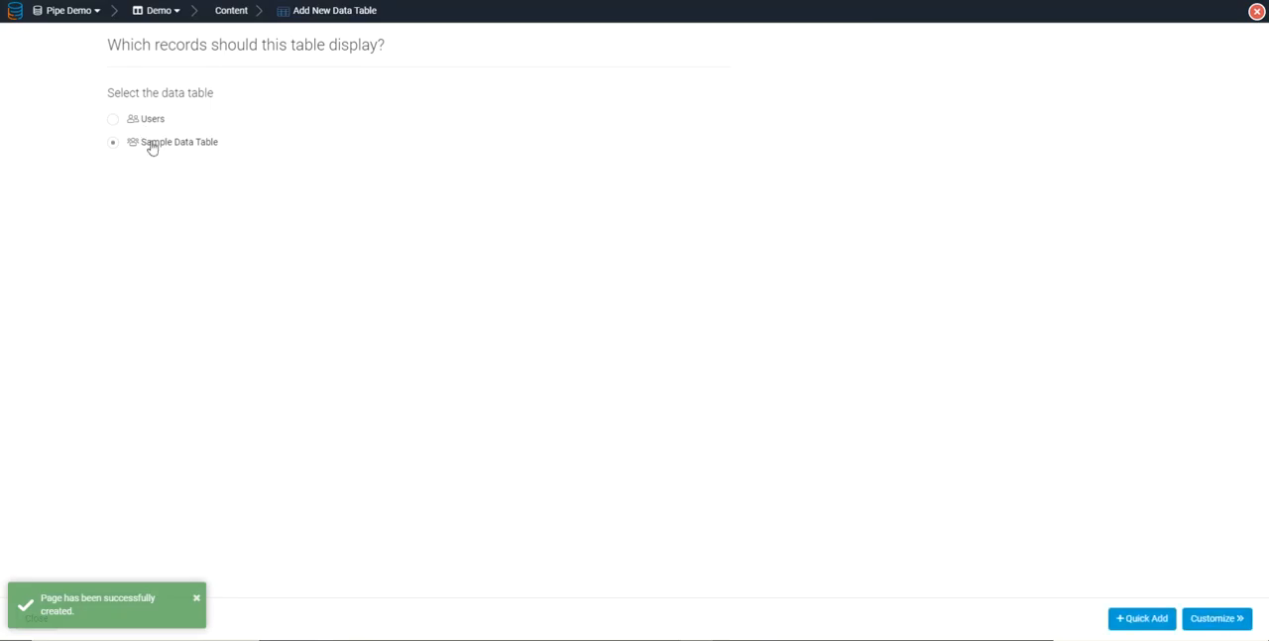
pyautogui.click(1215, 618)
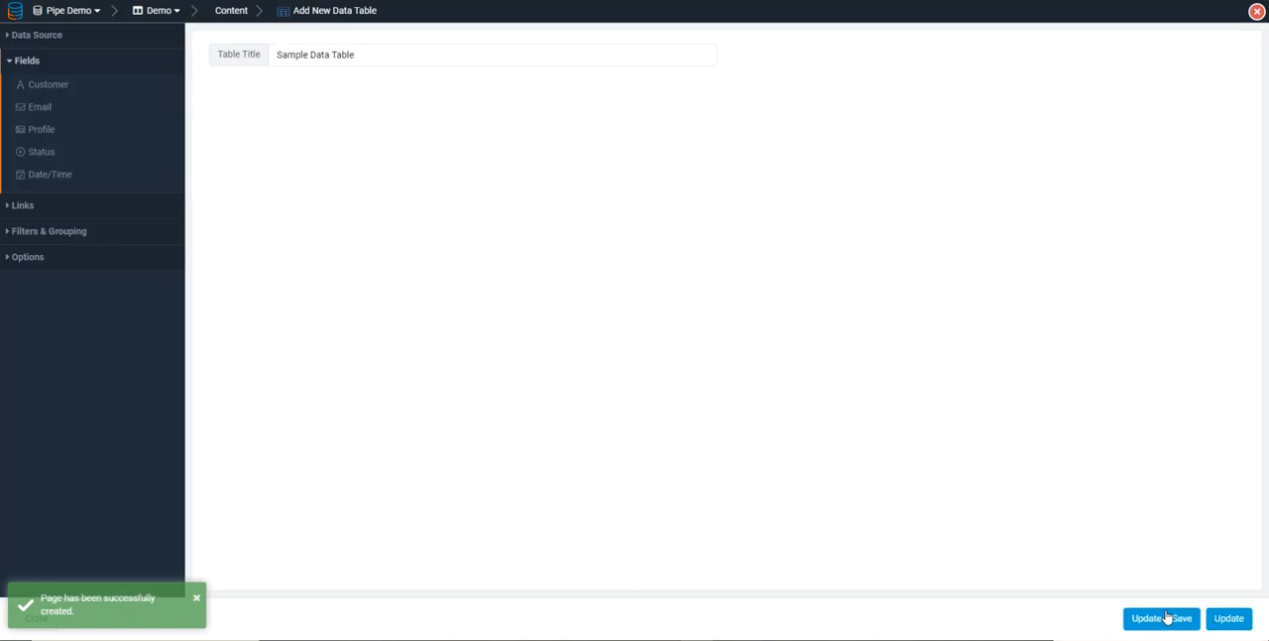
# Add the Customer, Email, Profile, Status and Date/Time fields to the table, save it and preview the page
pyautogui.click(75, 88)
pyautogui.click(70, 109)
pyautogui.click(63, 134)
pyautogui.click(60, 154)
pyautogui.click(58, 178)
pyautogui.click(1168, 617)
pyautogui.click(1156, 617)
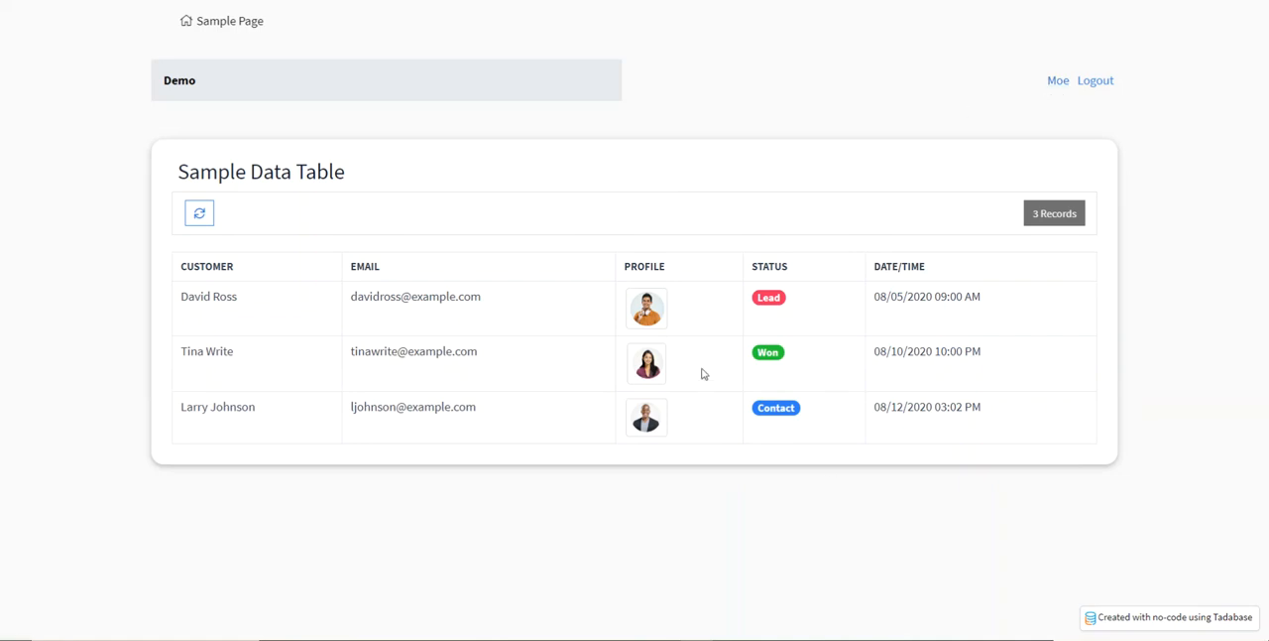
# Add the Tadabase Date Utilities pipe with the Convert Time method to the Demo page table's data source
pyautogui.click(203, 0)
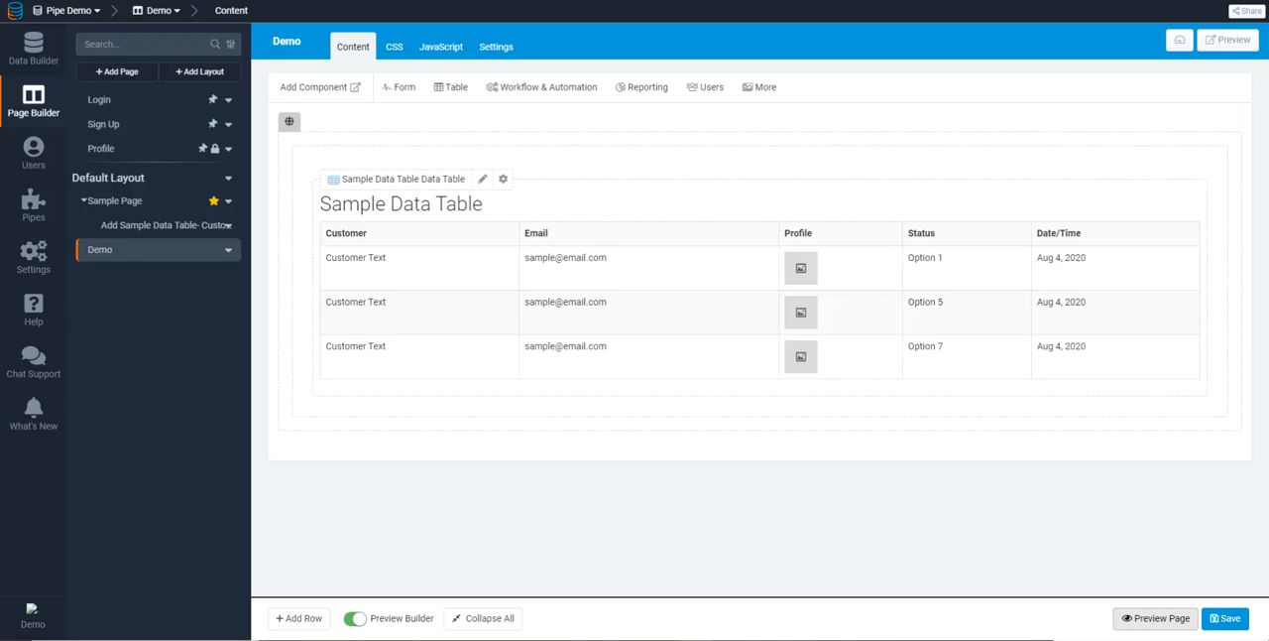
pyautogui.click(905, 270)
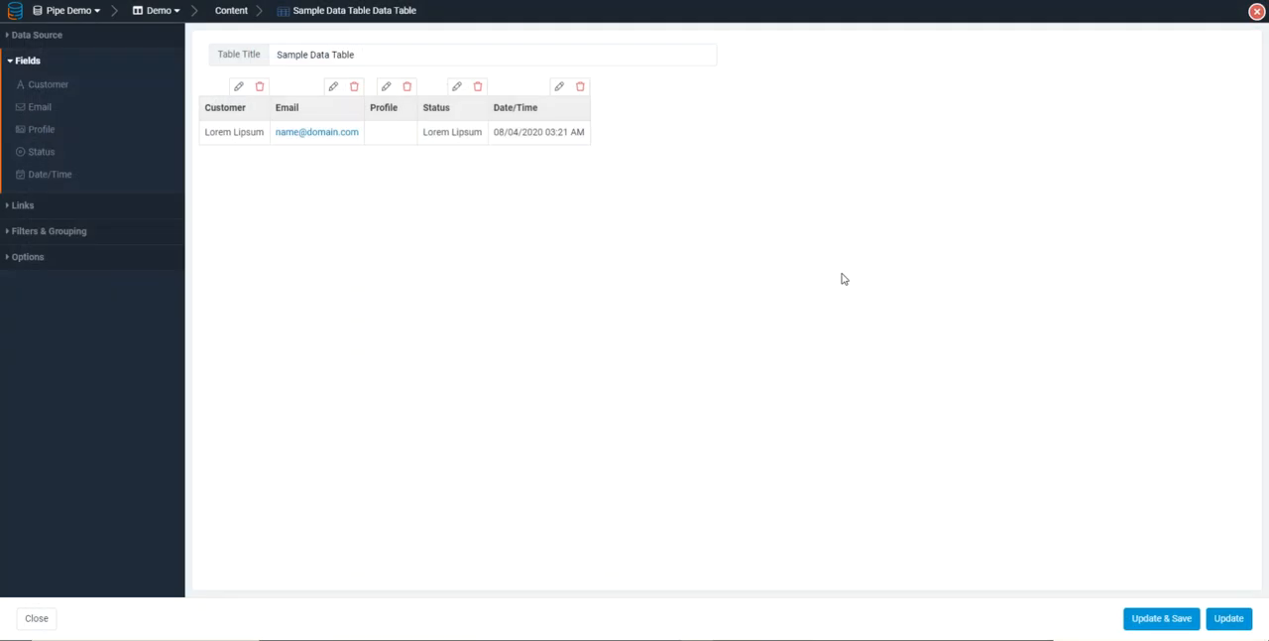
pyautogui.click(24, 35)
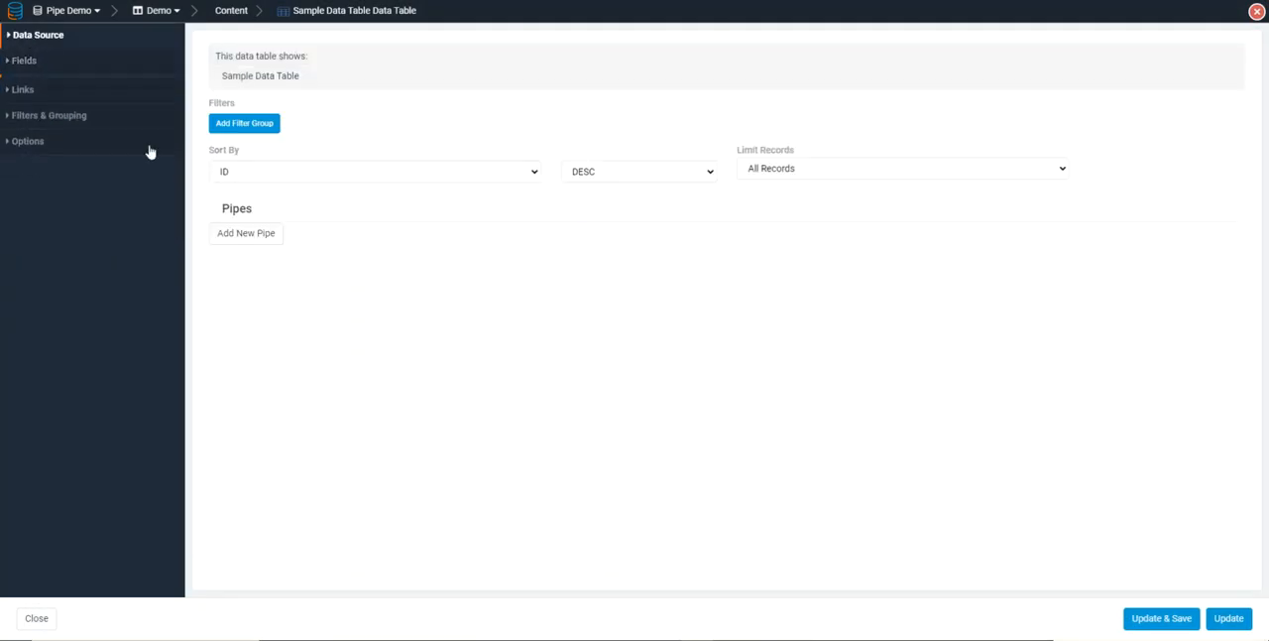
pyautogui.click(239, 244)
pyautogui.click(311, 256)
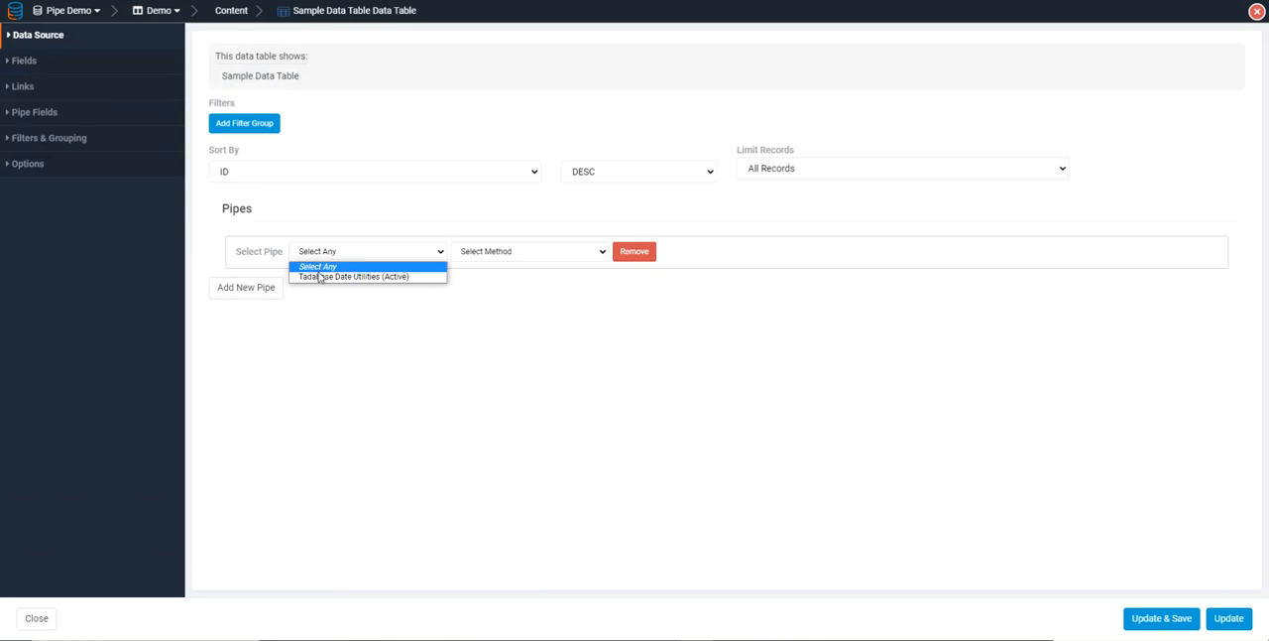
pyautogui.click(319, 276)
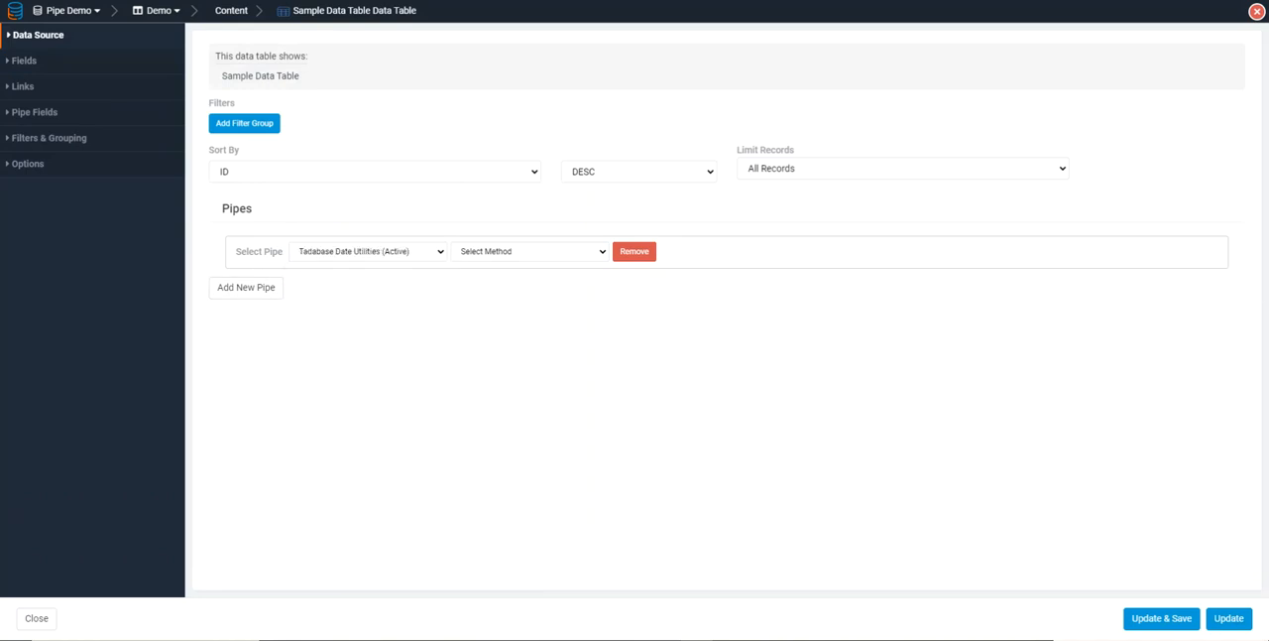
pyautogui.click(478, 260)
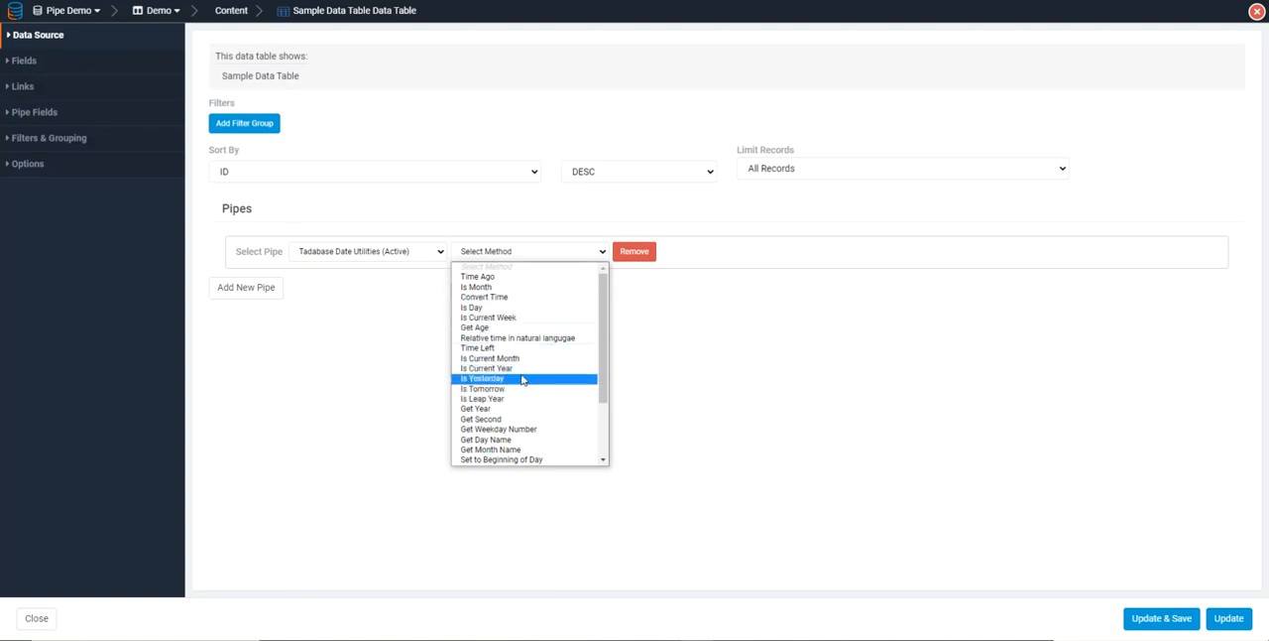
pyautogui.click(484, 297)
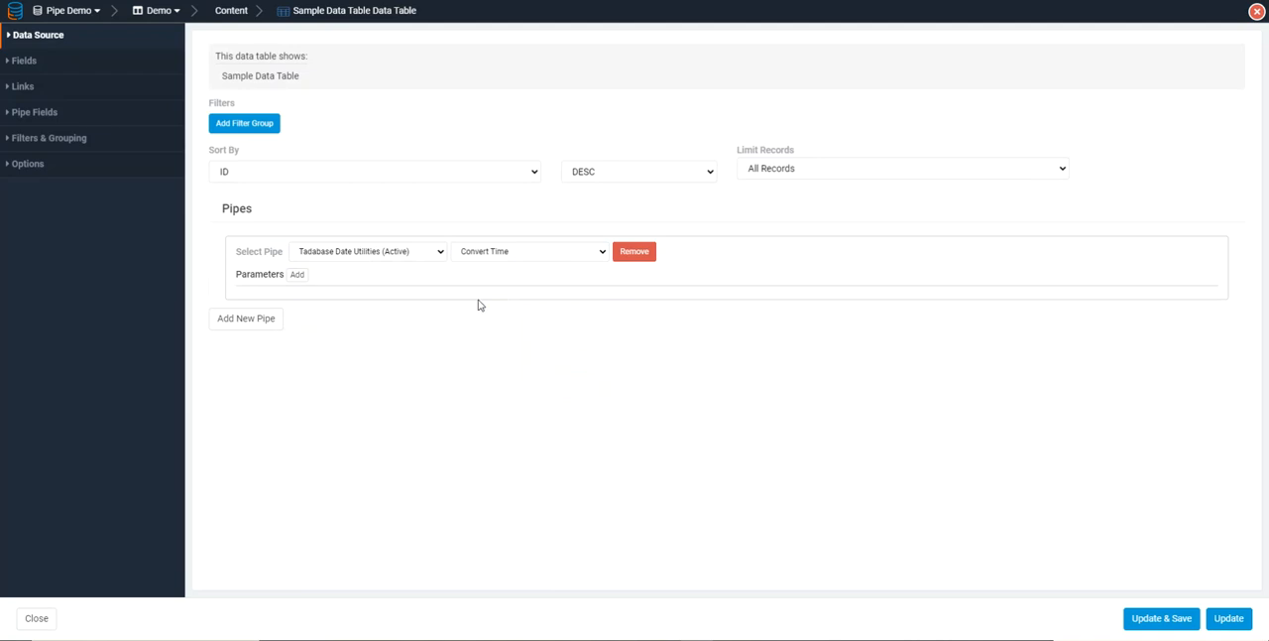
# Add a Datetime parameter to the pipe and map it to the record value Date/Time
pyautogui.click(295, 273)
pyautogui.click(311, 302)
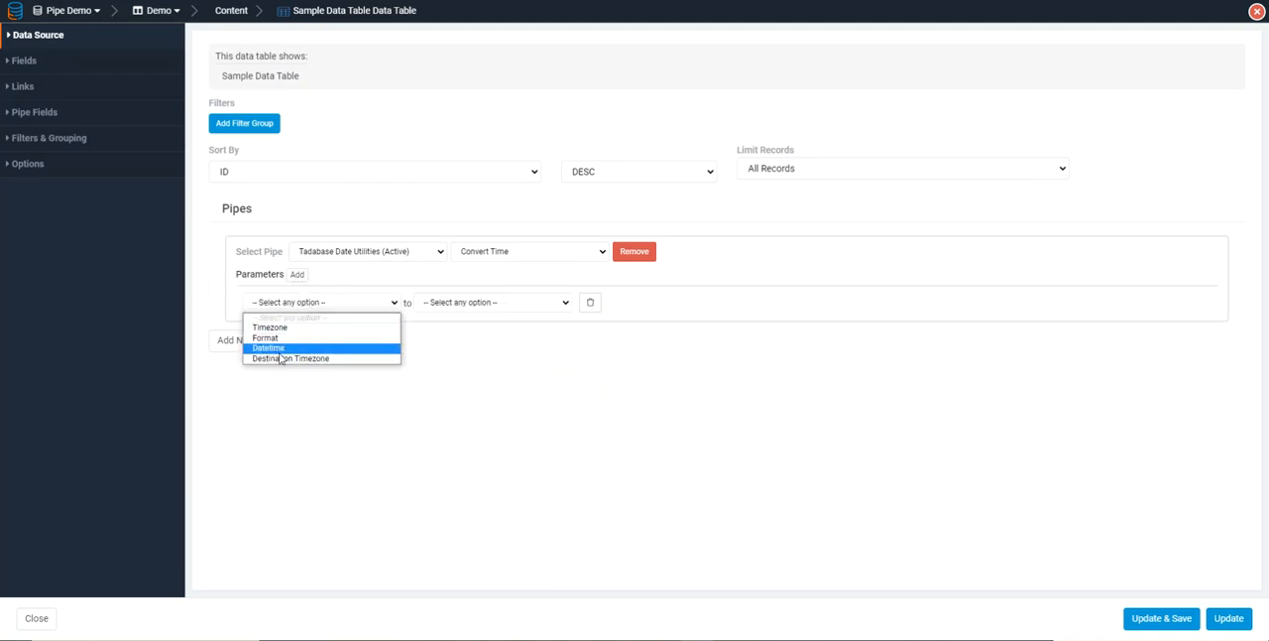
pyautogui.click(269, 348)
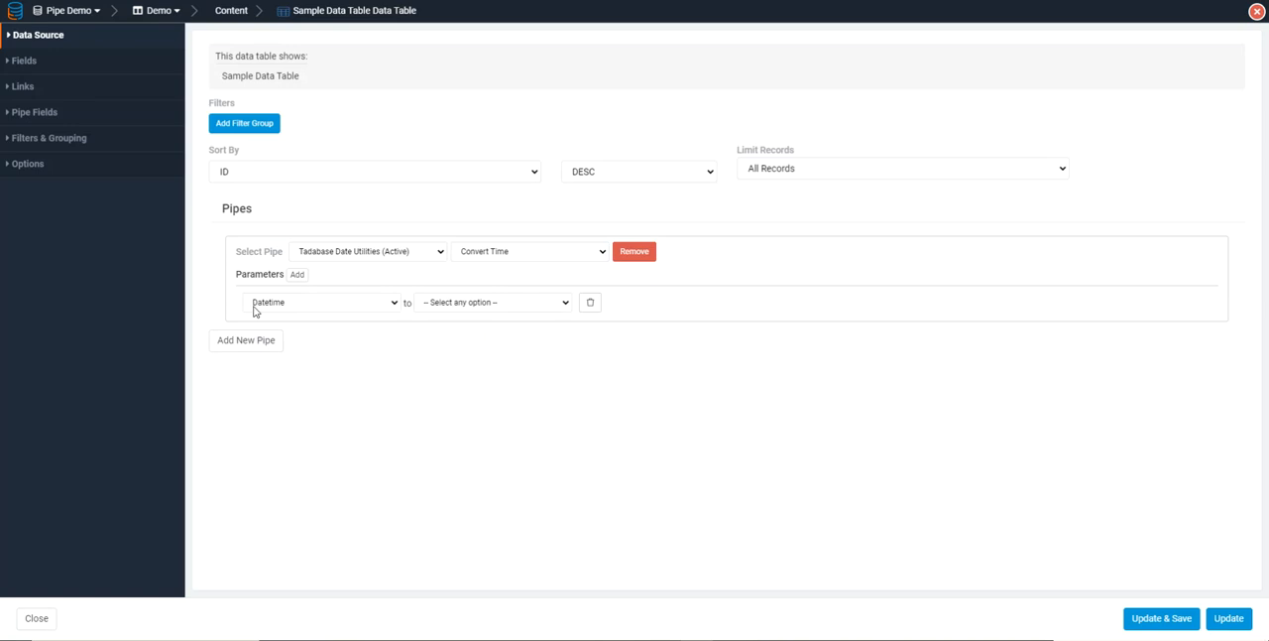
pyautogui.click(464, 304)
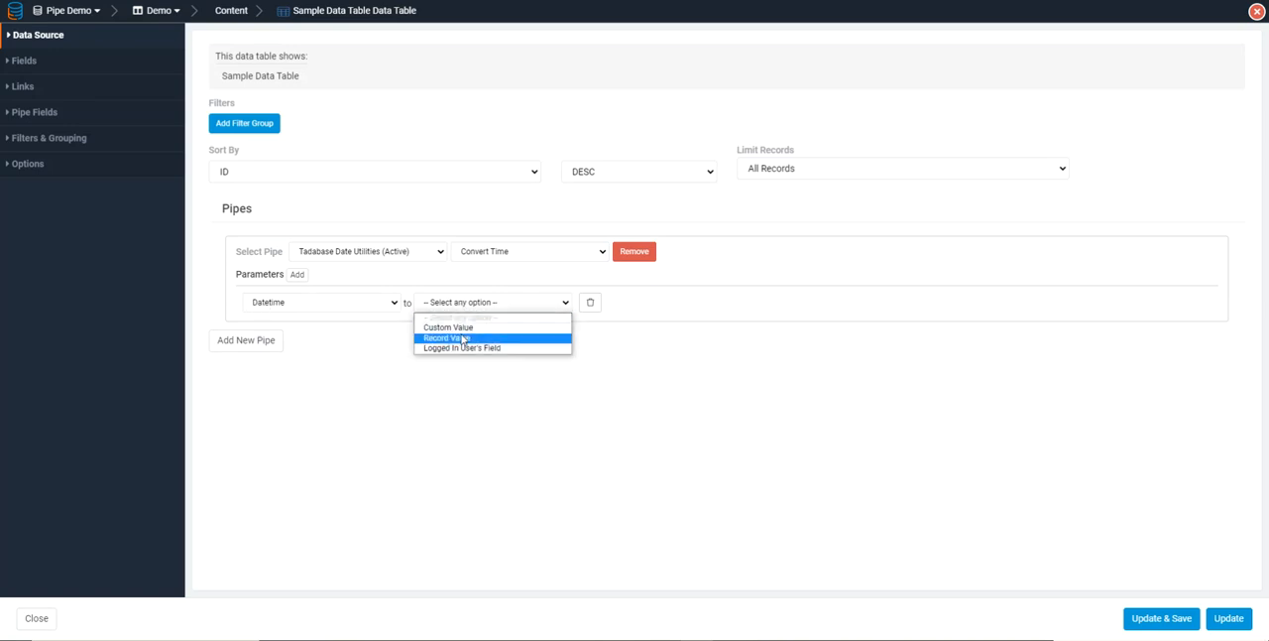
pyautogui.click(462, 339)
pyautogui.click(633, 304)
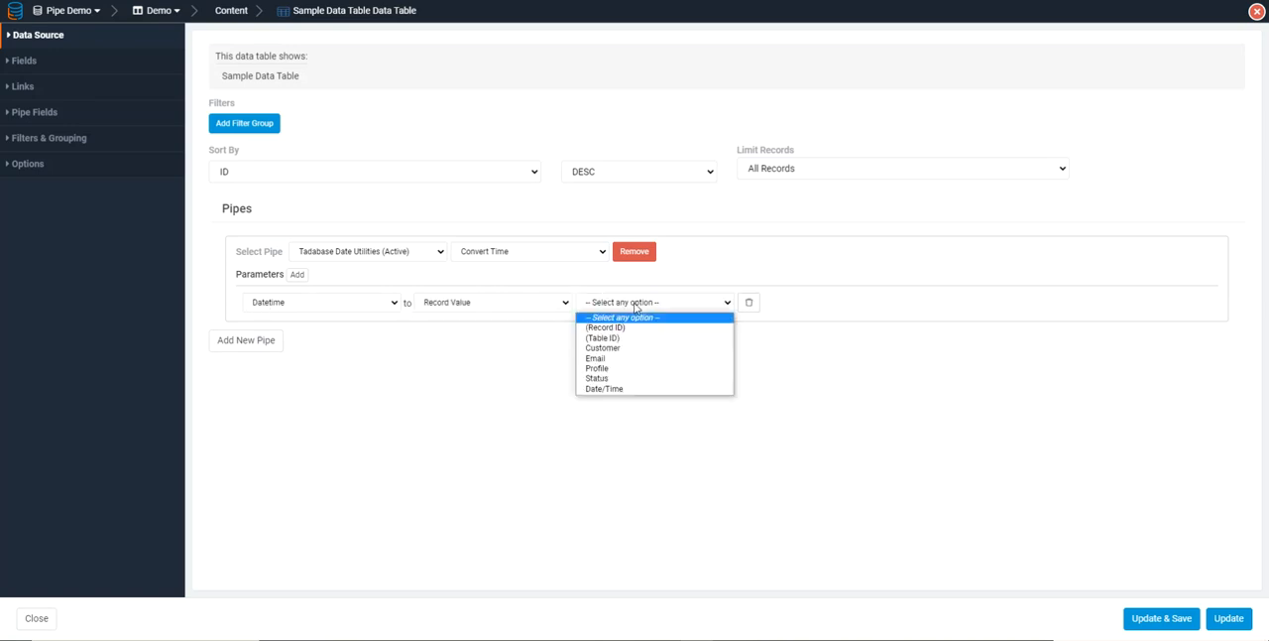
pyautogui.click(617, 388)
# Add a Destination Timezone parameter and map it to the logged-in user's Timezone field
pyautogui.click(297, 274)
pyautogui.click(319, 323)
pyautogui.click(316, 383)
pyautogui.click(446, 327)
pyautogui.click(474, 370)
pyautogui.click(623, 328)
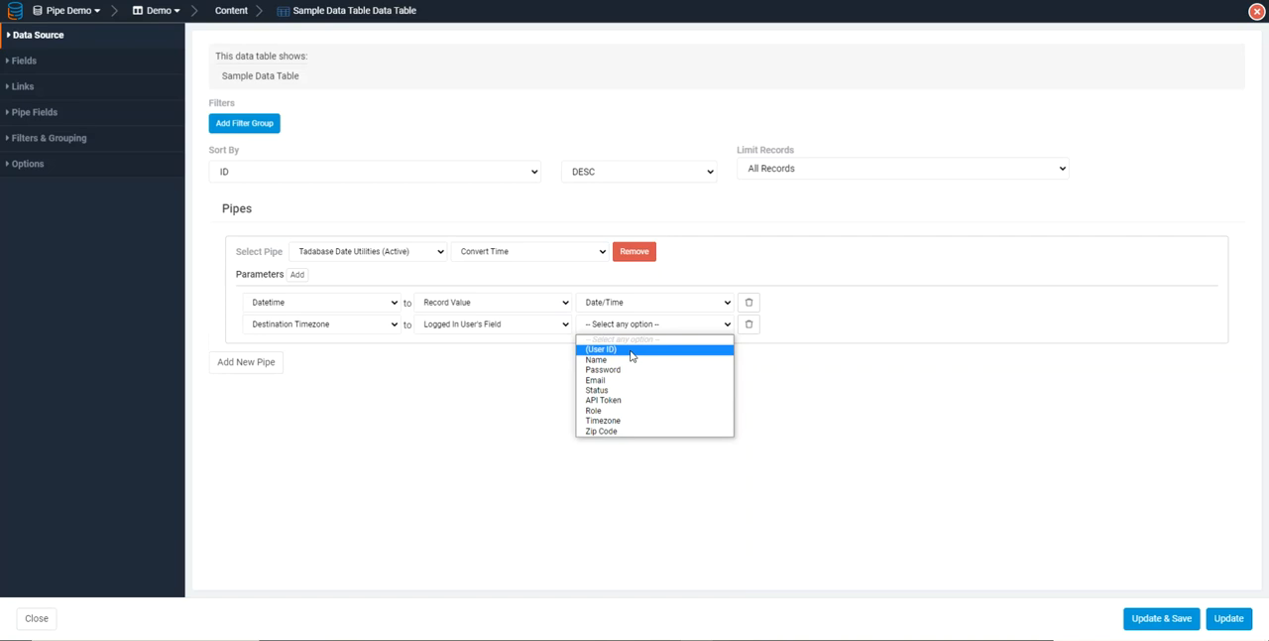
pyautogui.click(626, 429)
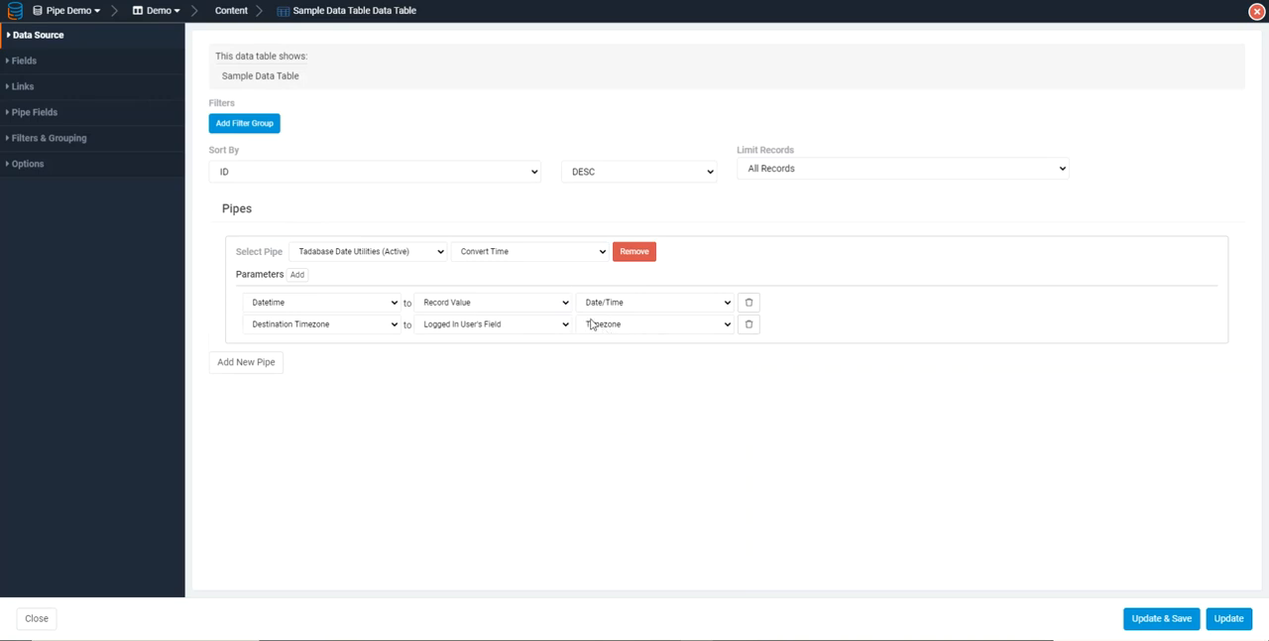
# Add the pipe's Response field as a table column and save the updated table
pyautogui.click(42, 123)
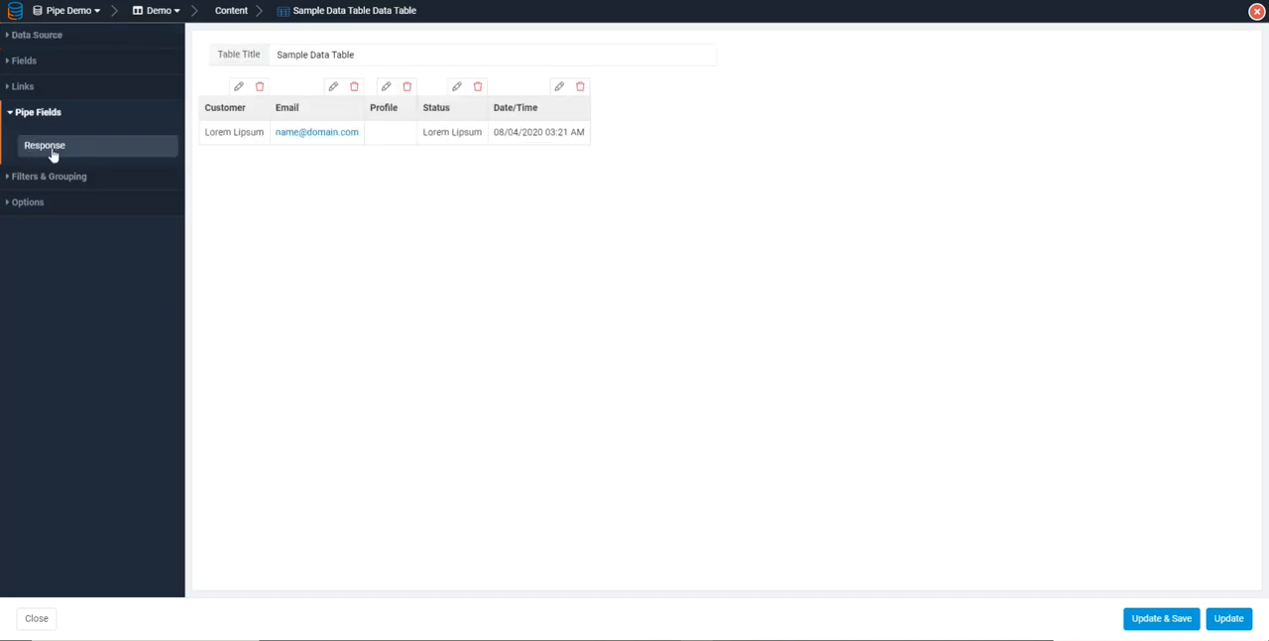
pyautogui.click(48, 149)
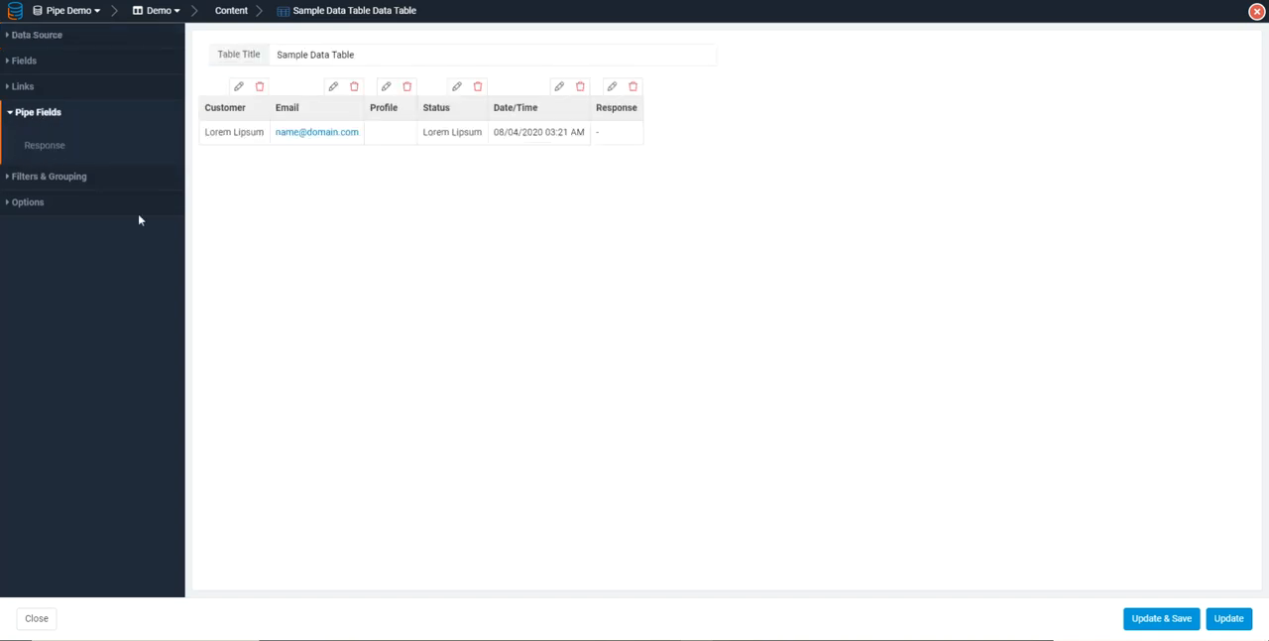
pyautogui.click(1171, 622)
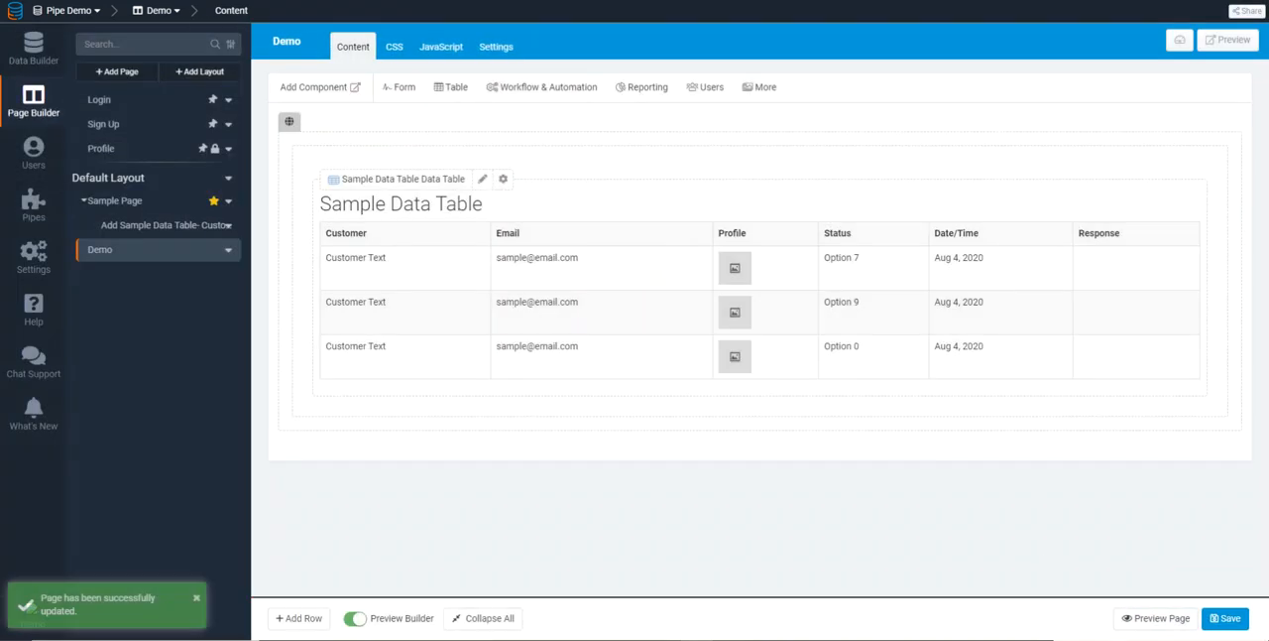
# View the live Demo page and compare the first record's Date/Time with its Response value
pyautogui.click(411, 1)
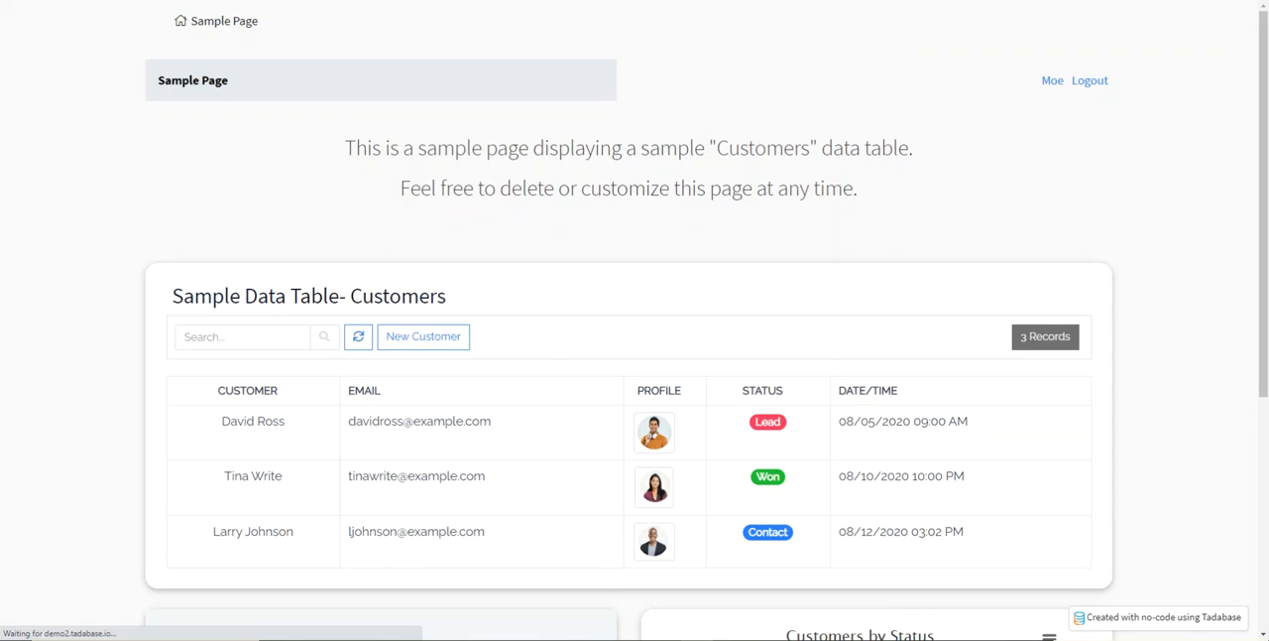
pyautogui.scroll(-2, 823, 389)
pyautogui.scroll(2, 724, 345)
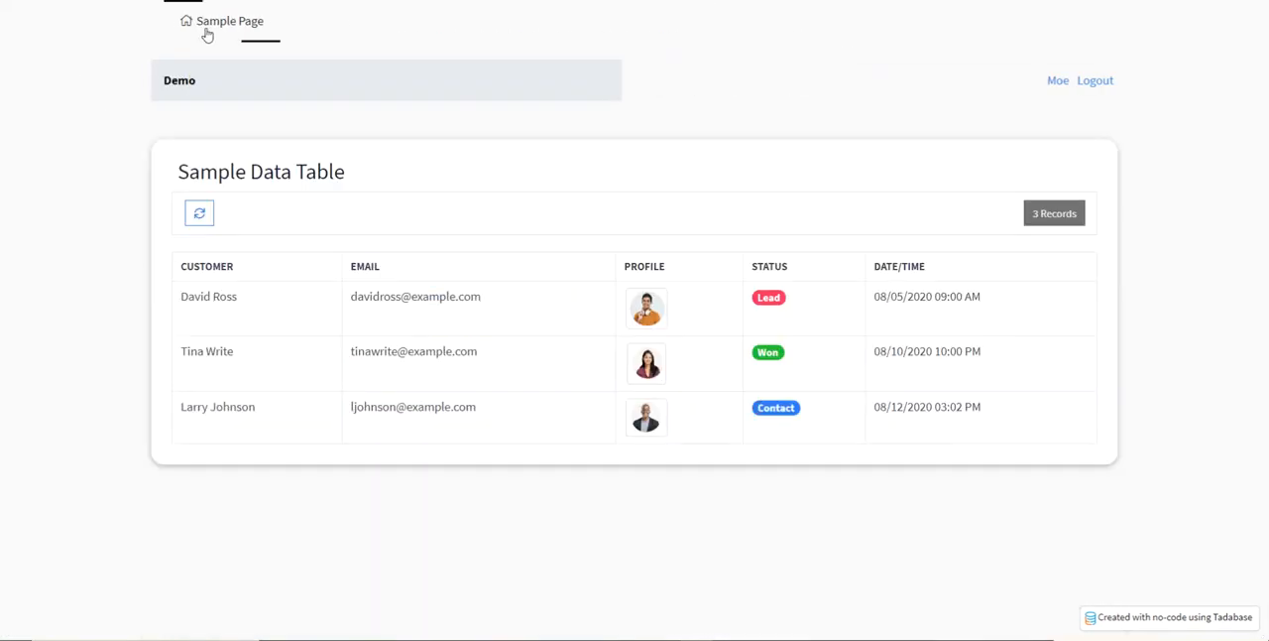
pyautogui.click(206, 26)
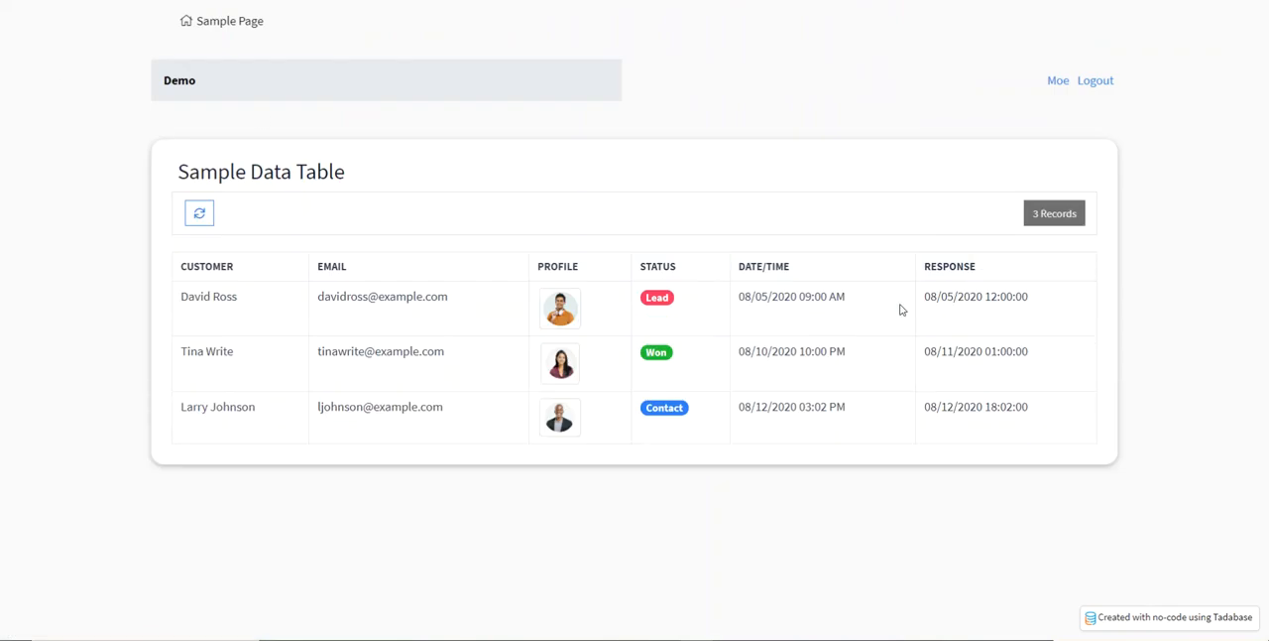
pyautogui.moveTo(849, 300); pyautogui.dragTo(798, 298)
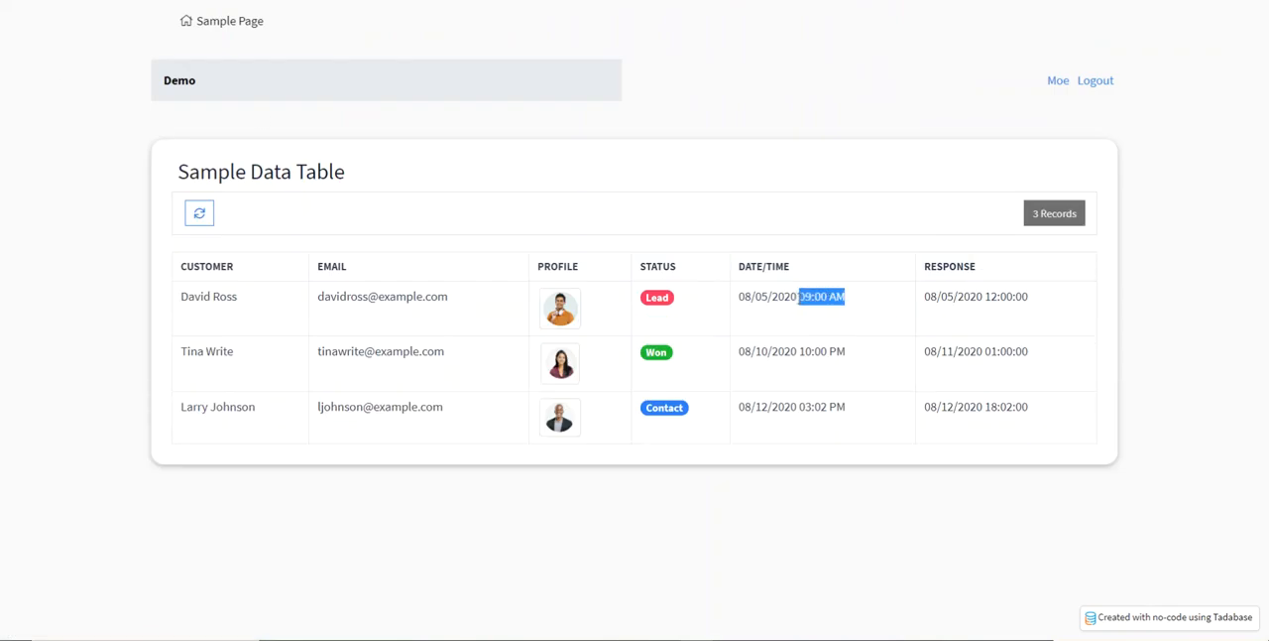
# Examine the first record's Response time and its unmasked Email value on the live Demo page
pyautogui.moveTo(1031, 299); pyautogui.dragTo(987, 300)
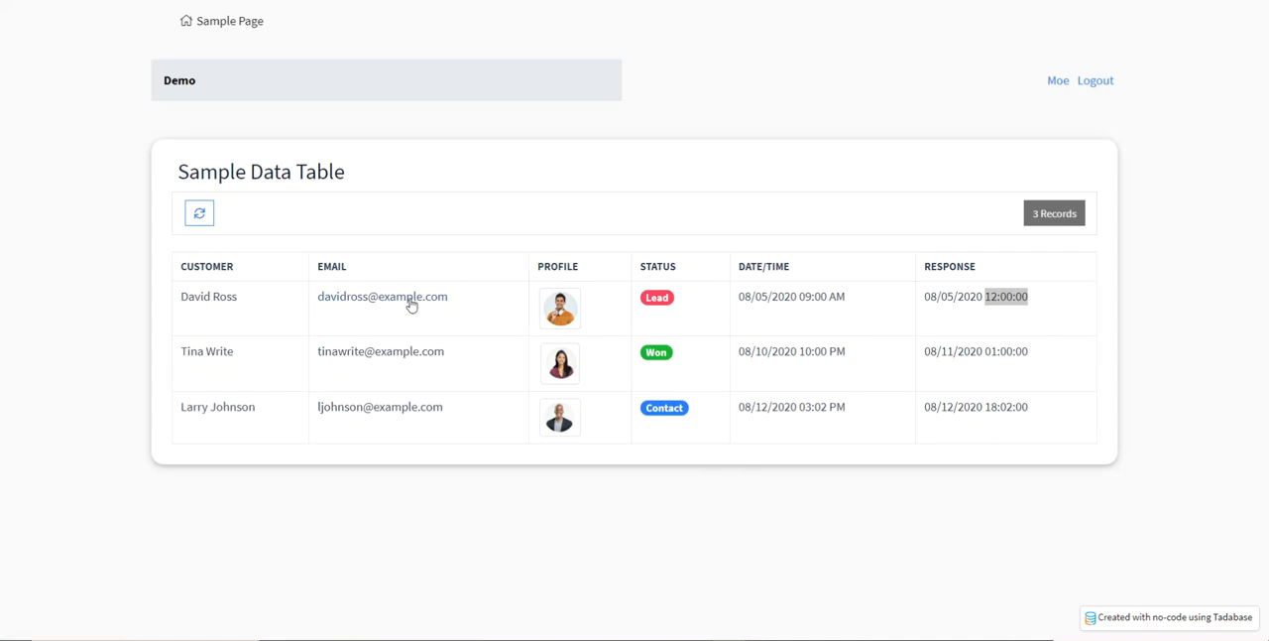
pyautogui.moveTo(466, 307); pyautogui.dragTo(322, 314)
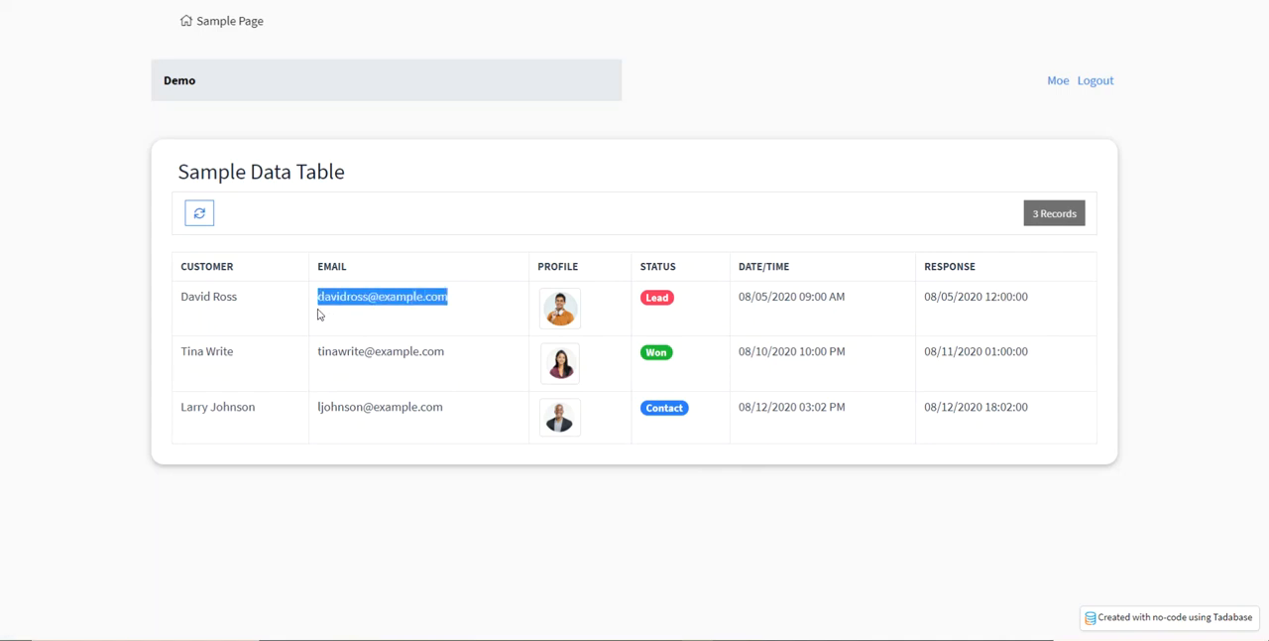
pyautogui.click(314, 325)
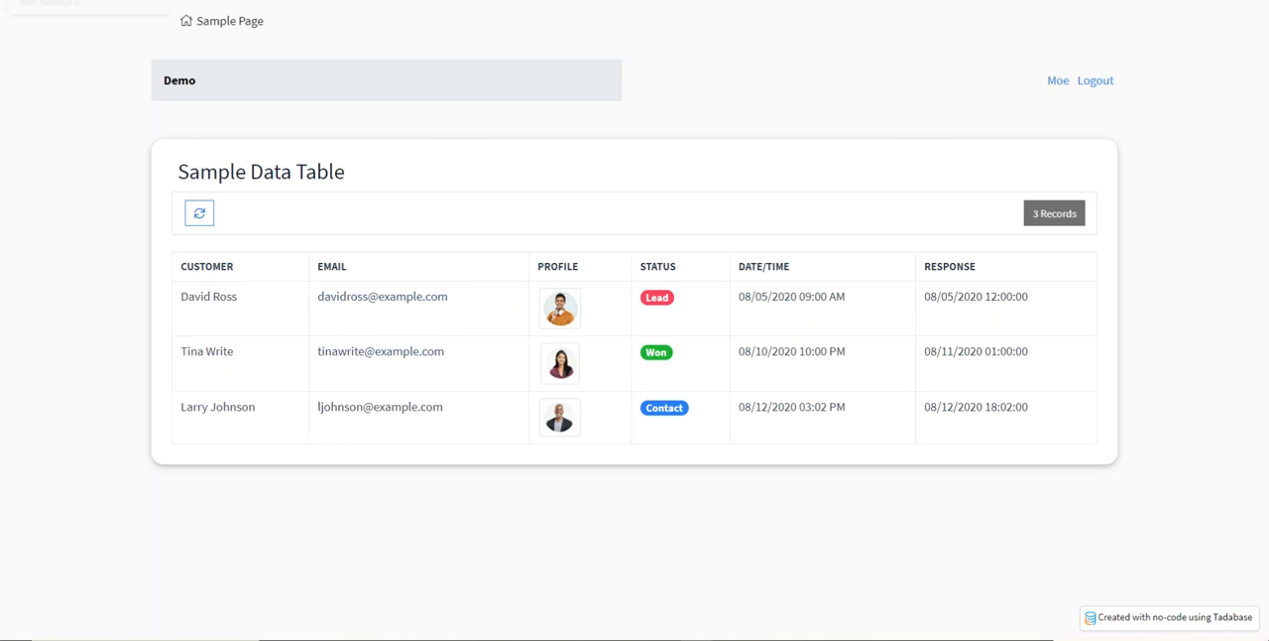
# Return to the app builder and install the Tadabase Text Utilities pipe
pyautogui.click(85, 1)
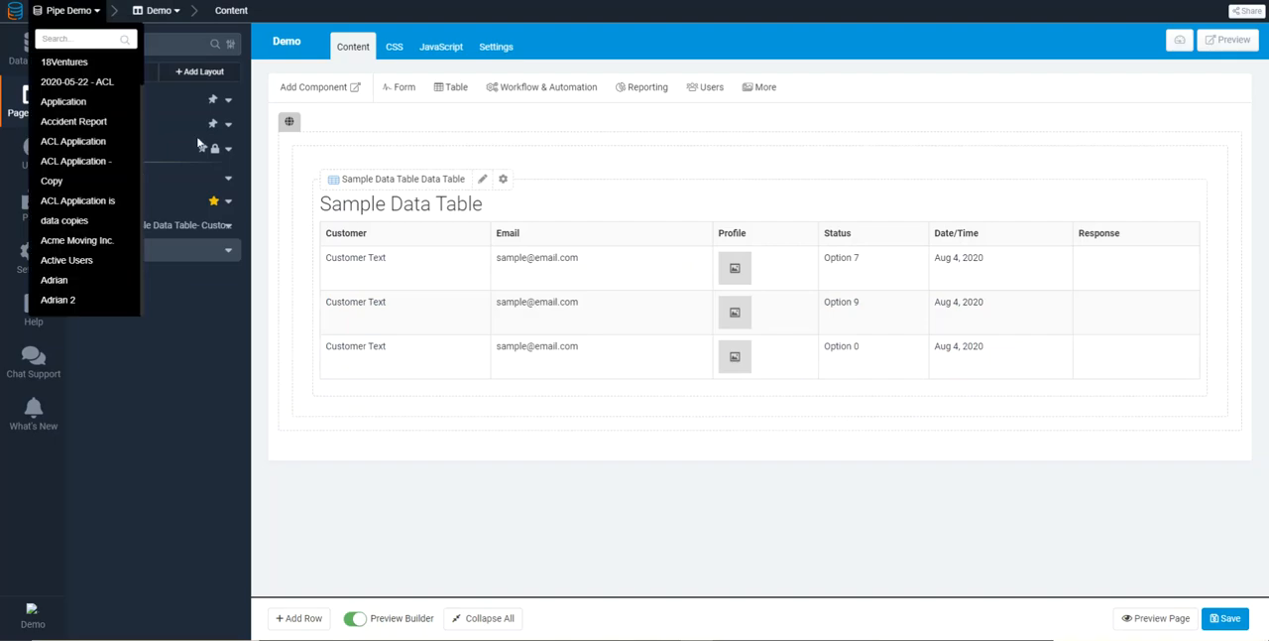
pyautogui.click(46, 224)
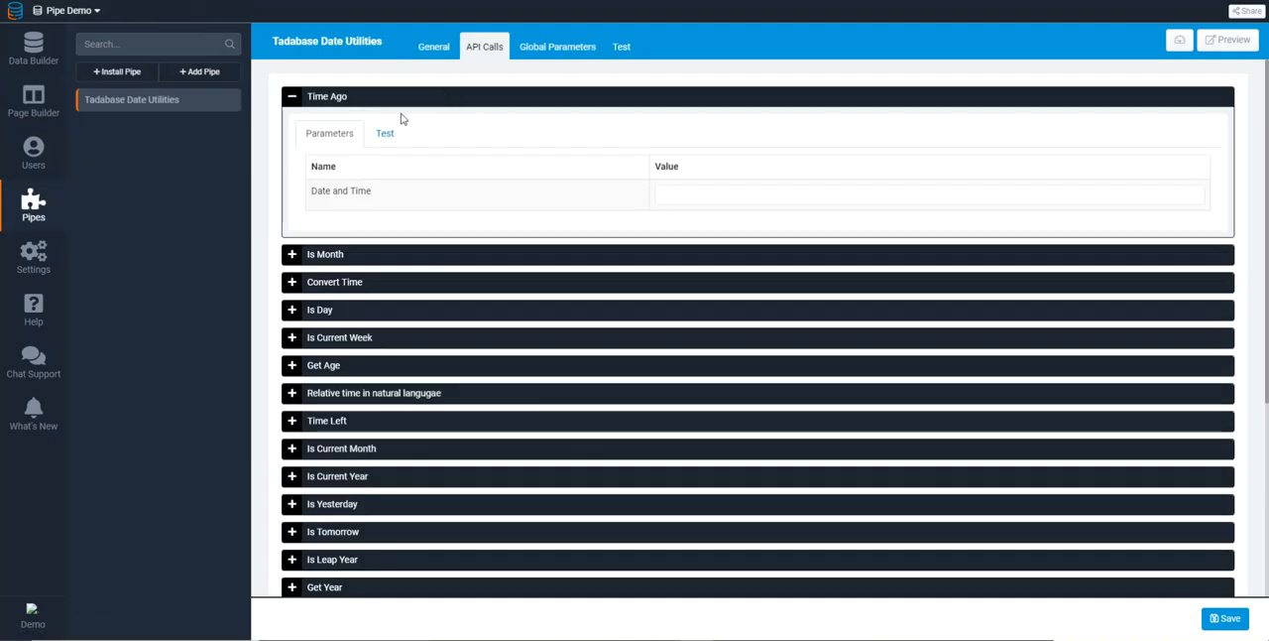
pyautogui.click(120, 75)
pyautogui.click(377, 135)
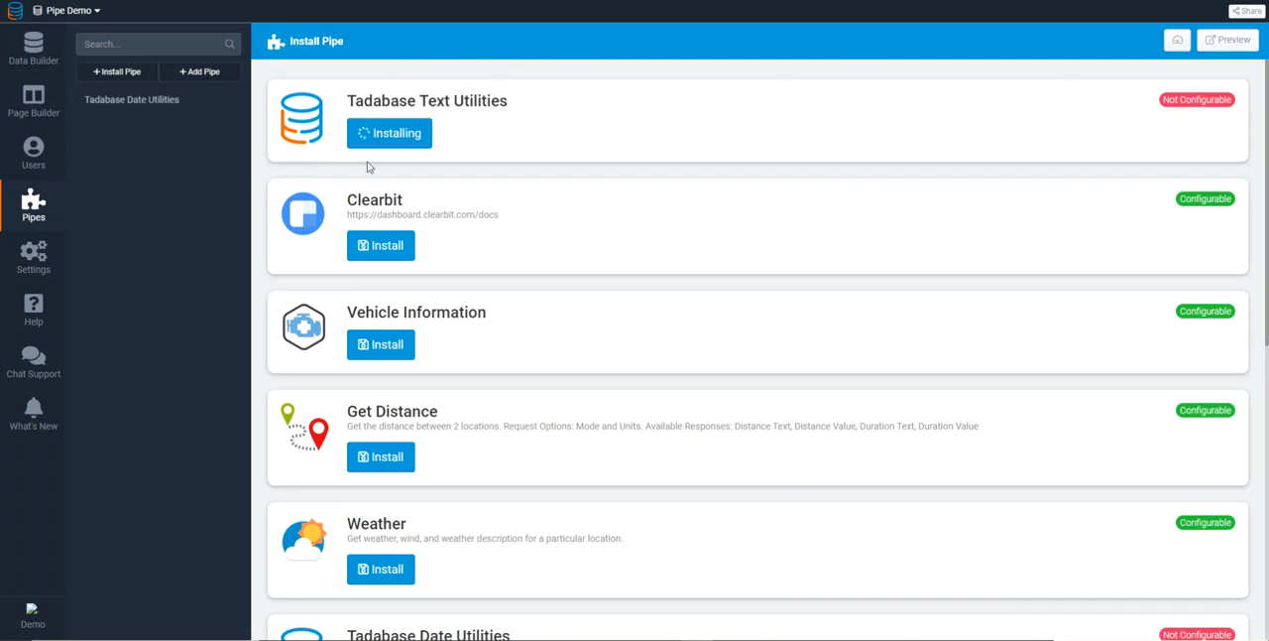
# Add a second pipe to the Demo page's data table, using Tadabase Text Utilities with the Mask Email Address method
pyautogui.click(15, 107)
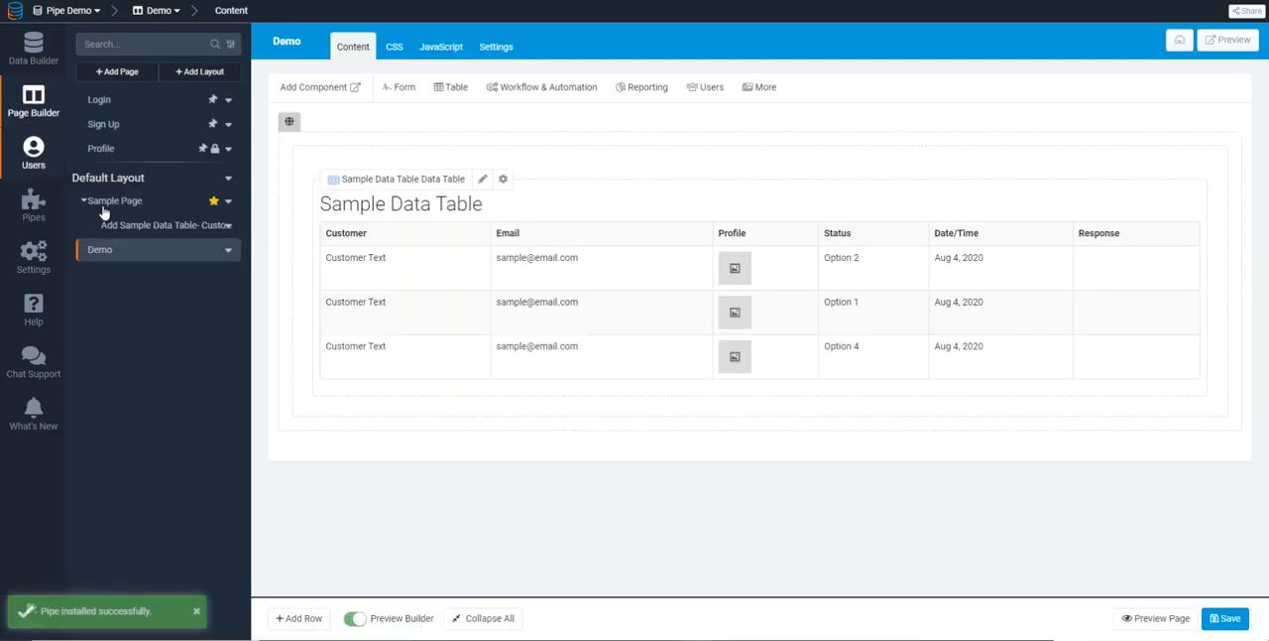
pyautogui.click(538, 300)
pyautogui.click(36, 34)
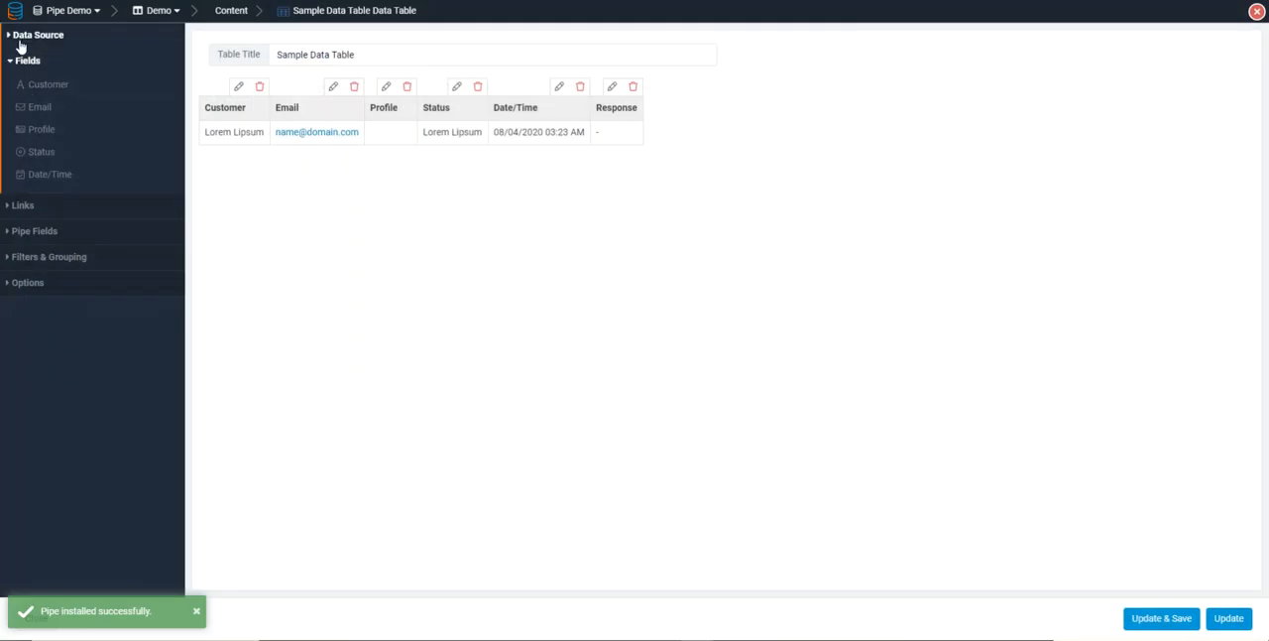
pyautogui.click(256, 365)
pyautogui.click(321, 369)
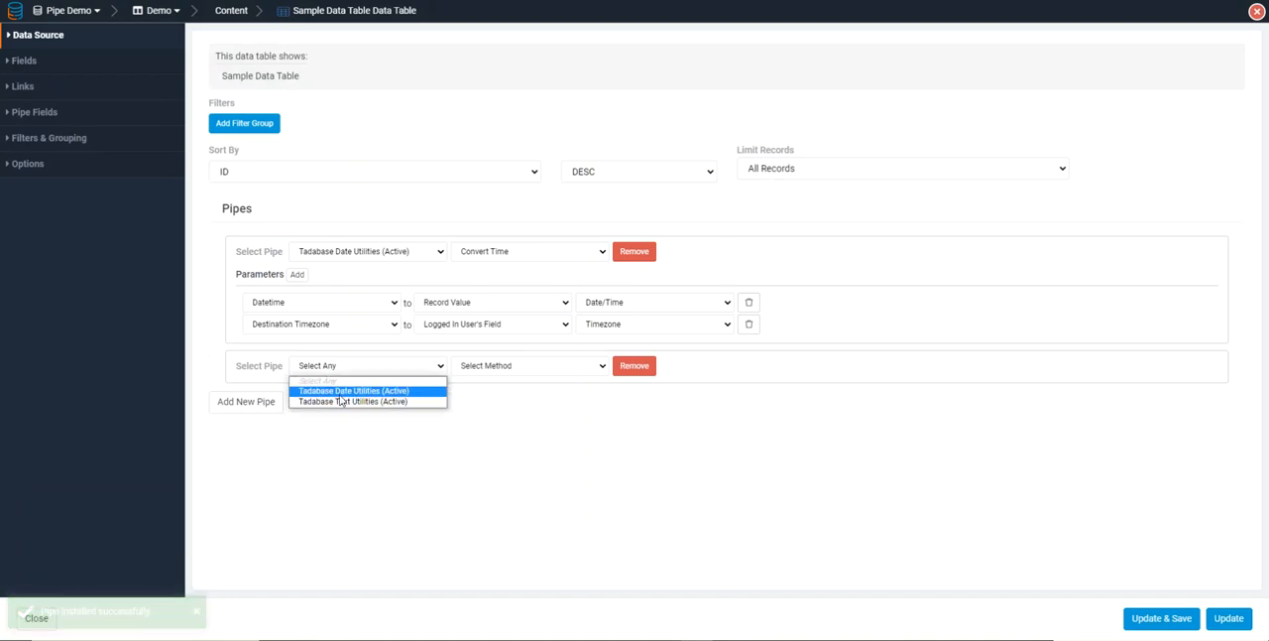
pyautogui.click(347, 406)
pyautogui.click(498, 367)
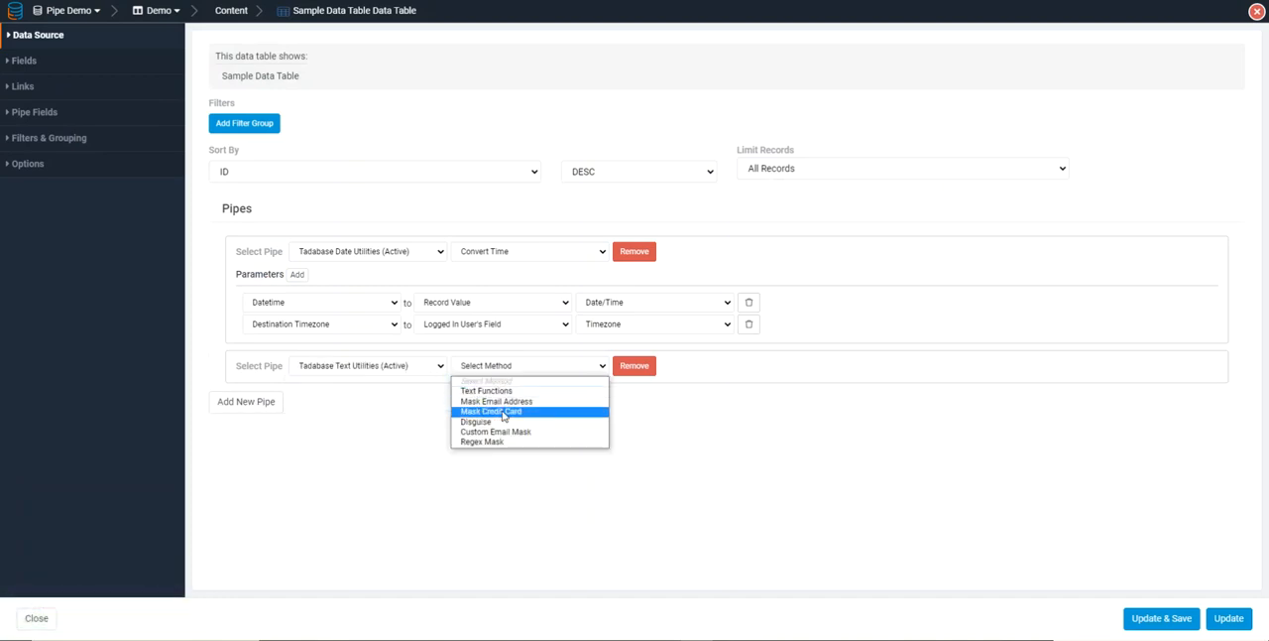
pyautogui.click(500, 401)
# Add an Email Address parameter to the table's Mask Email Address pipe and map it to the record value Email
pyautogui.click(297, 387)
pyautogui.click(317, 417)
pyautogui.click(299, 440)
pyautogui.click(443, 422)
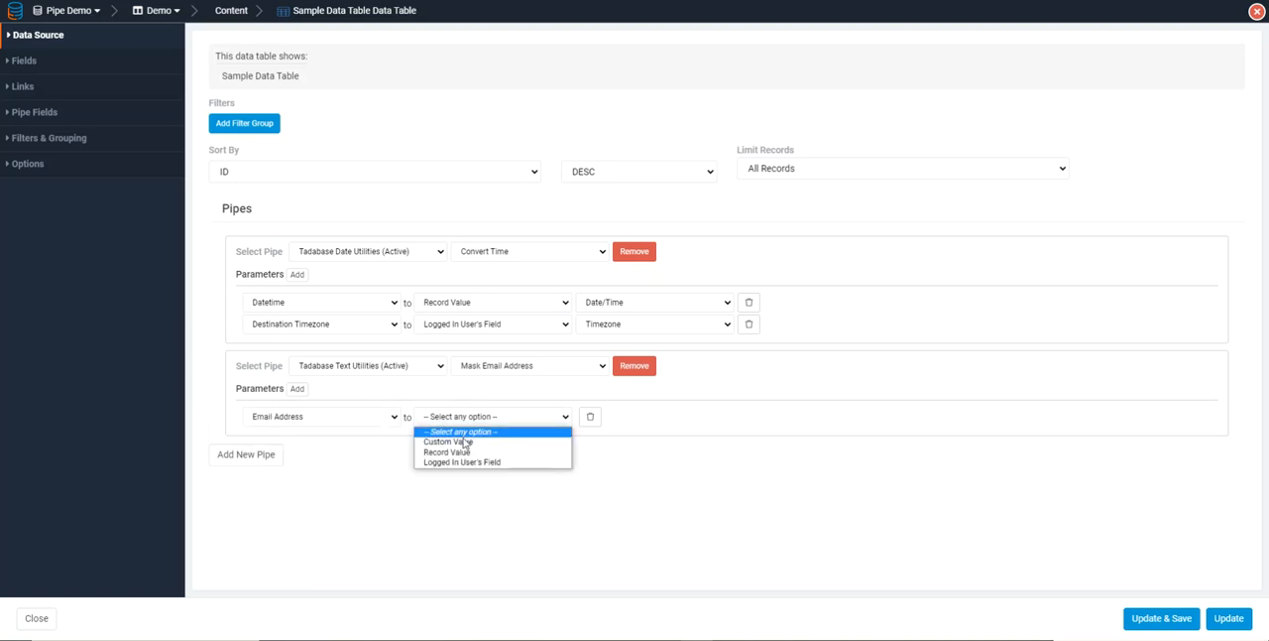
pyautogui.click(446, 447)
pyautogui.click(604, 421)
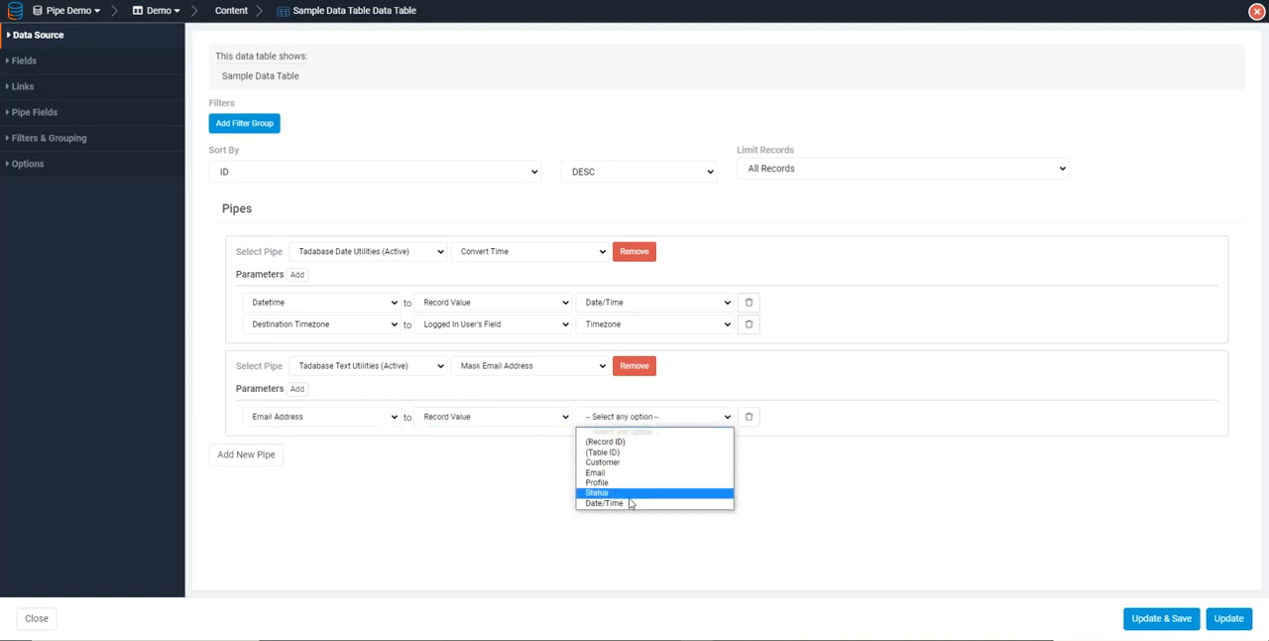
pyautogui.click(605, 472)
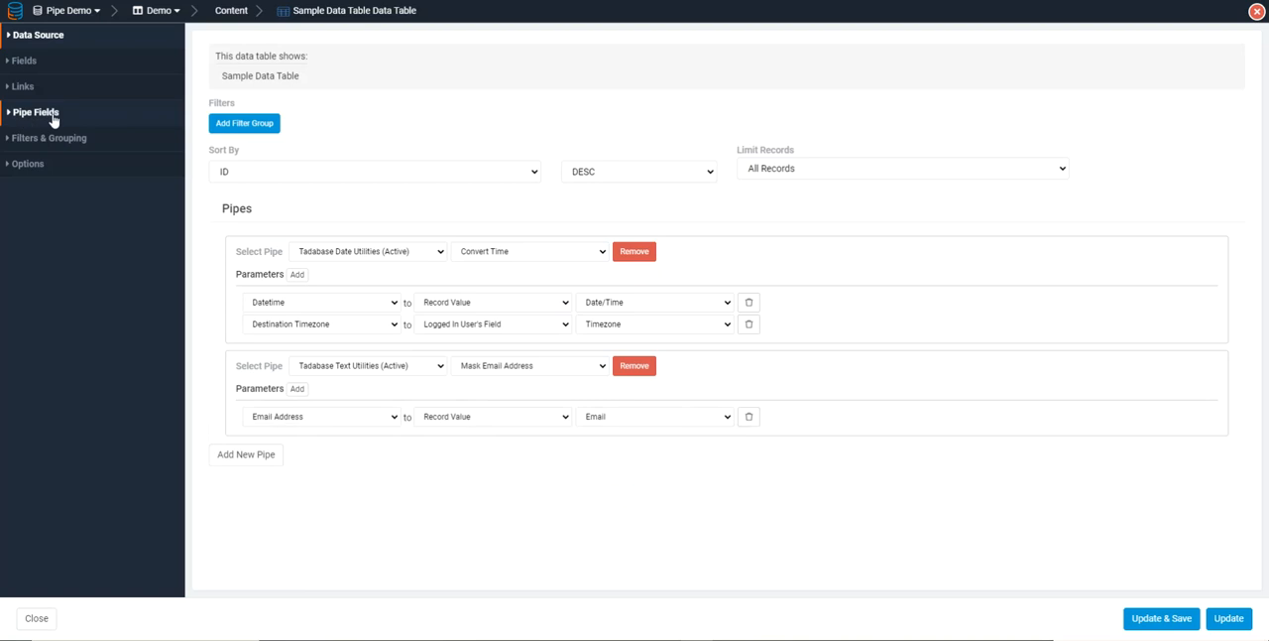
# Add the Masked Email pipe field as a table column and save the updated table
pyautogui.click(42, 115)
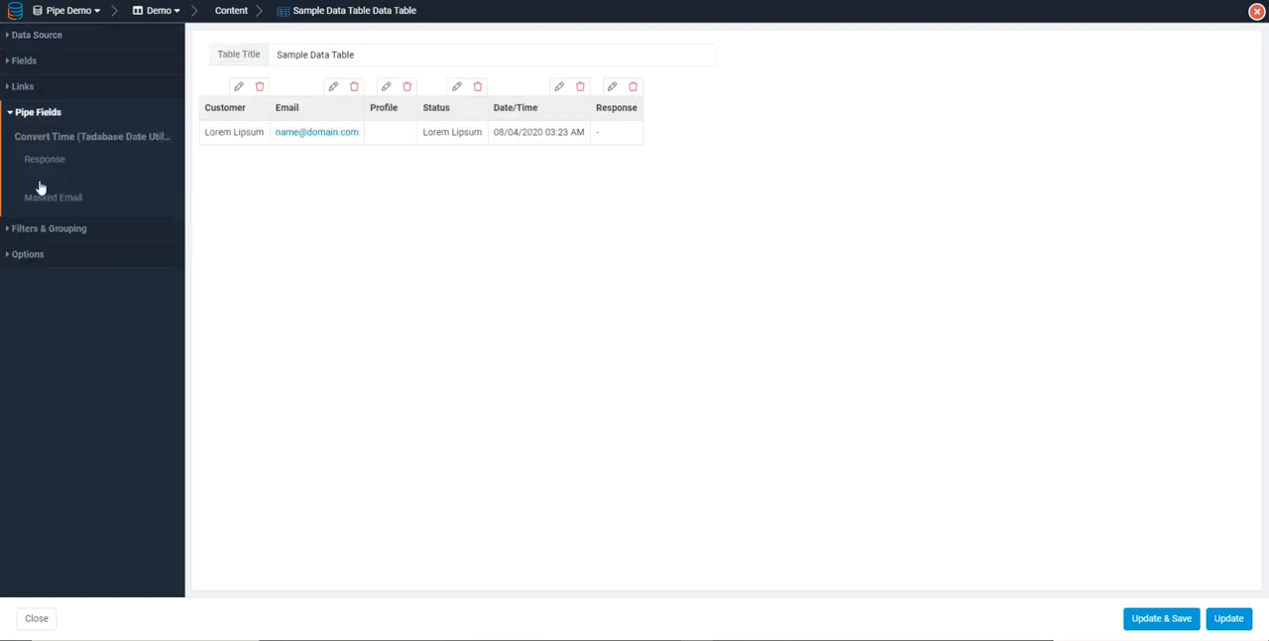
pyautogui.click(40, 200)
pyautogui.click(1138, 617)
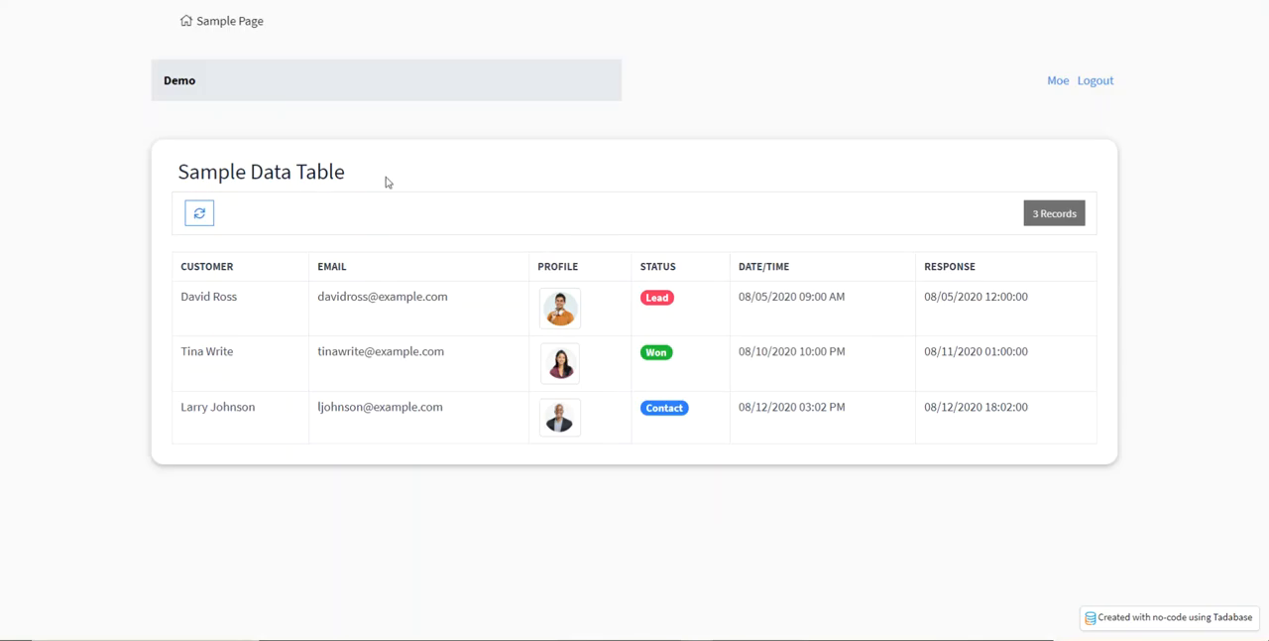
# Reload the live Demo page to check the Masked Email column, and open the first record's details
pyautogui.press('F5')
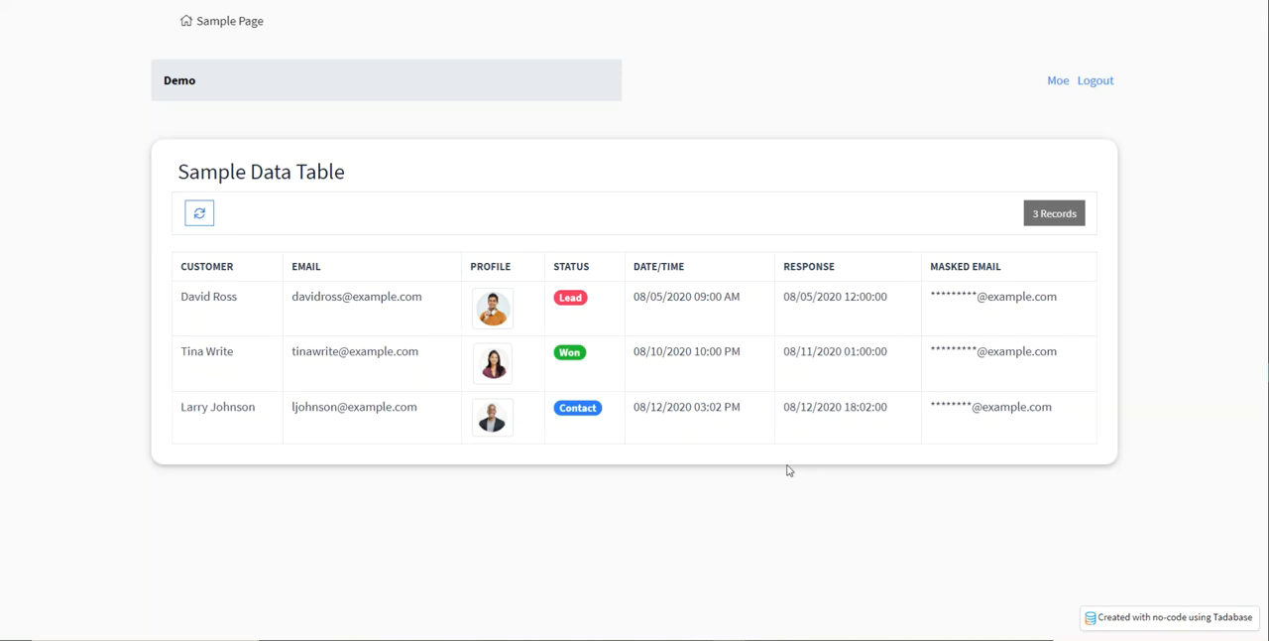
pyautogui.hotkey('ctrl', '-')
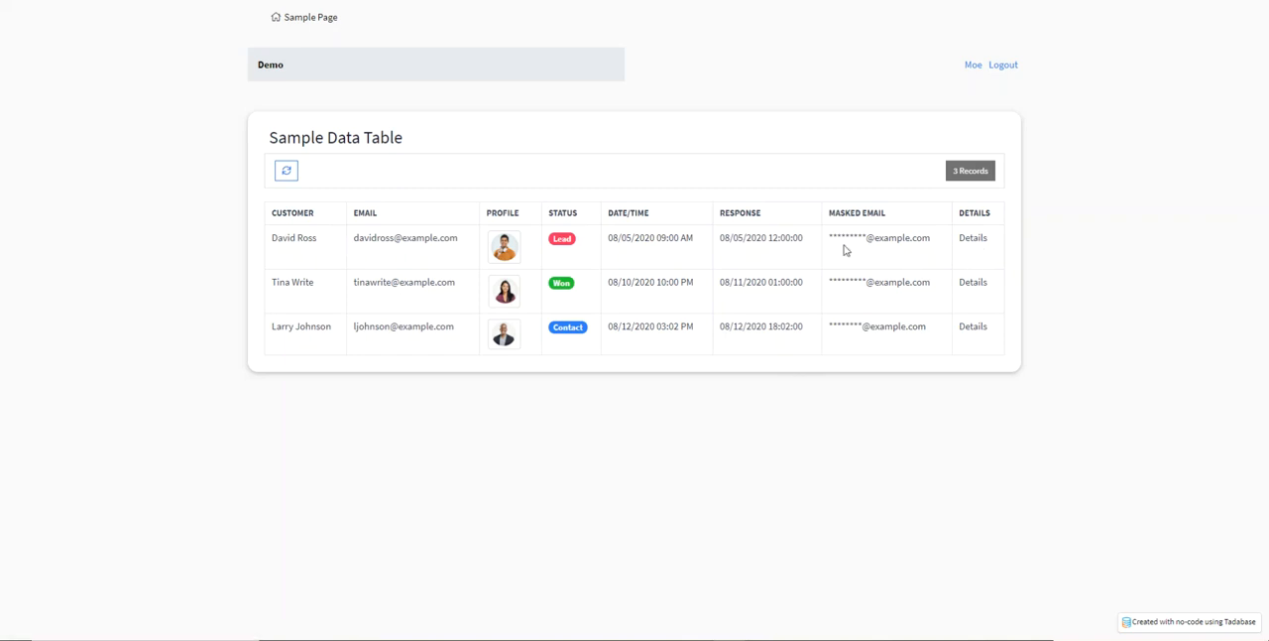
pyautogui.click(962, 240)
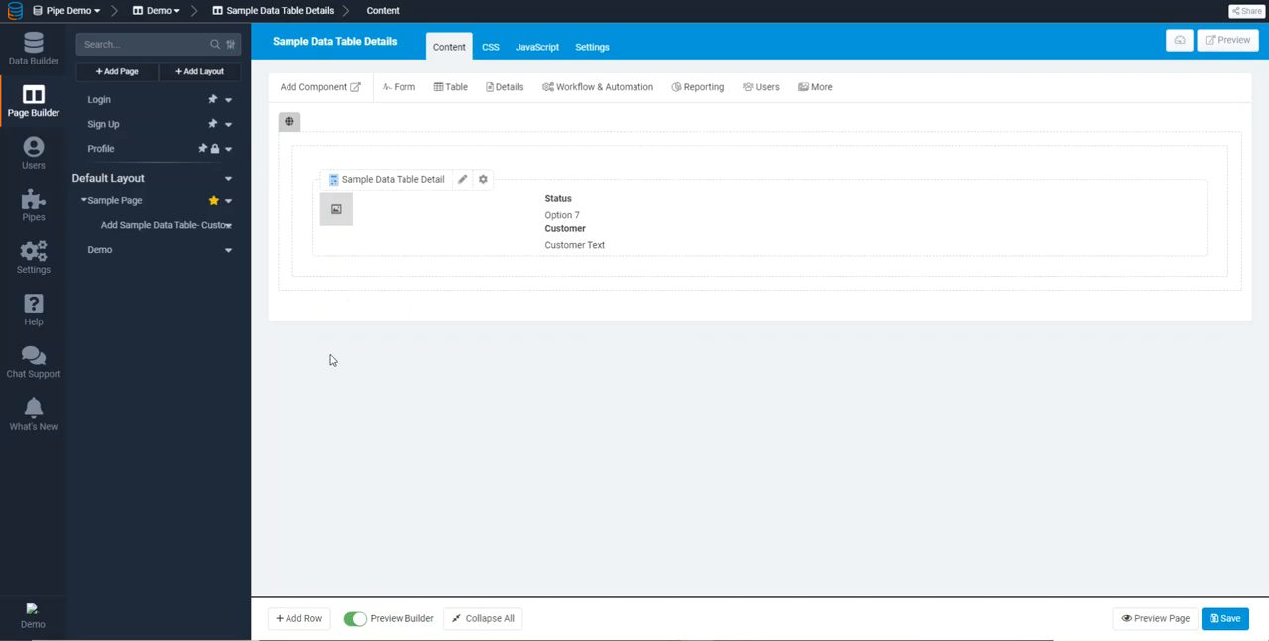
# On the Sample Data Table Details page, narrow the detail component's column and add a custom HTML component in a new column beside it
pyautogui.moveTo(86, 249)
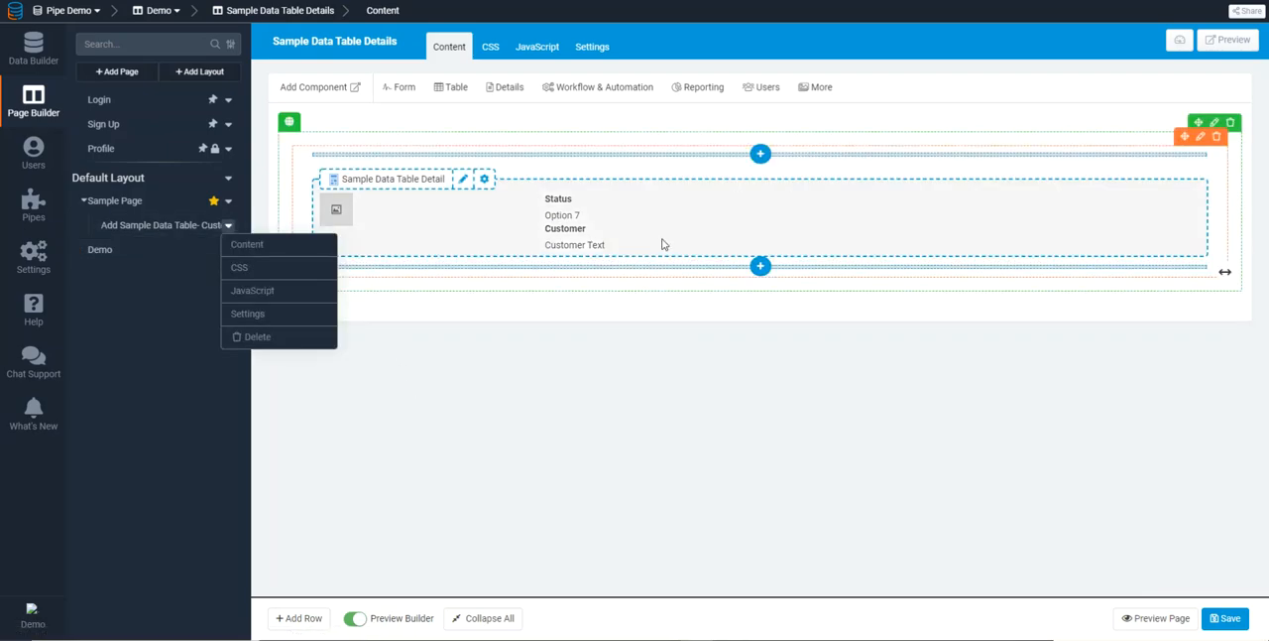
pyautogui.moveTo(1228, 227); pyautogui.dragTo(877, 238)
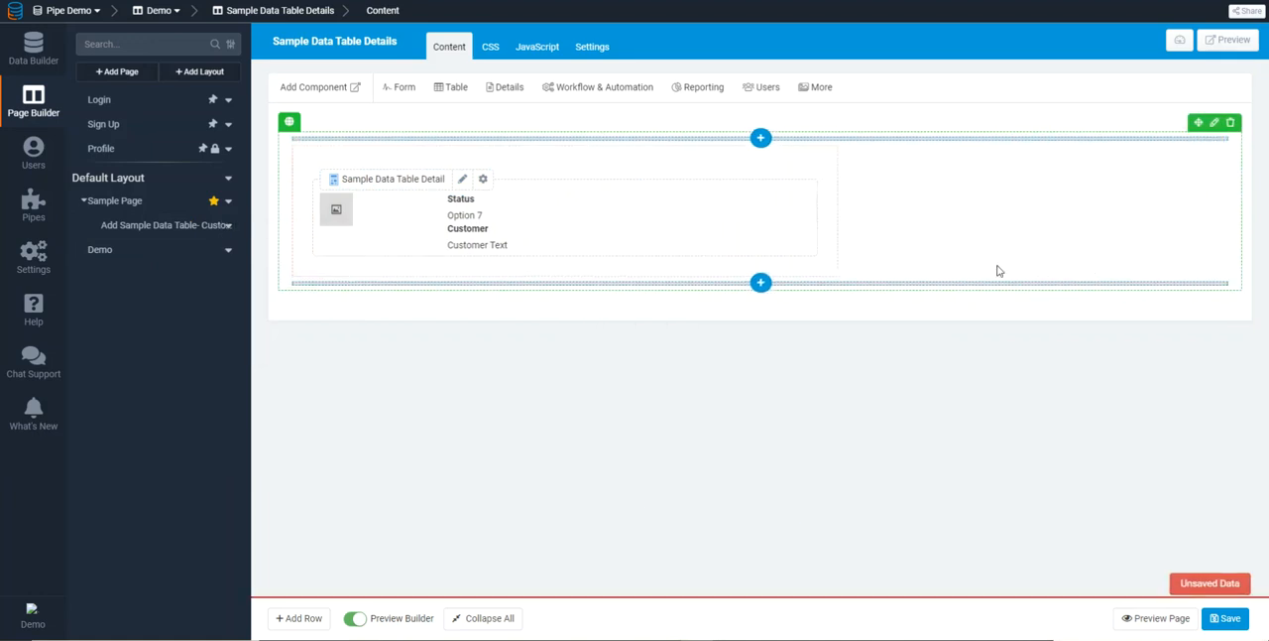
pyautogui.click(760, 283)
pyautogui.click(994, 154)
pyautogui.click(967, 180)
pyautogui.write('html')
pyautogui.click(935, 230)
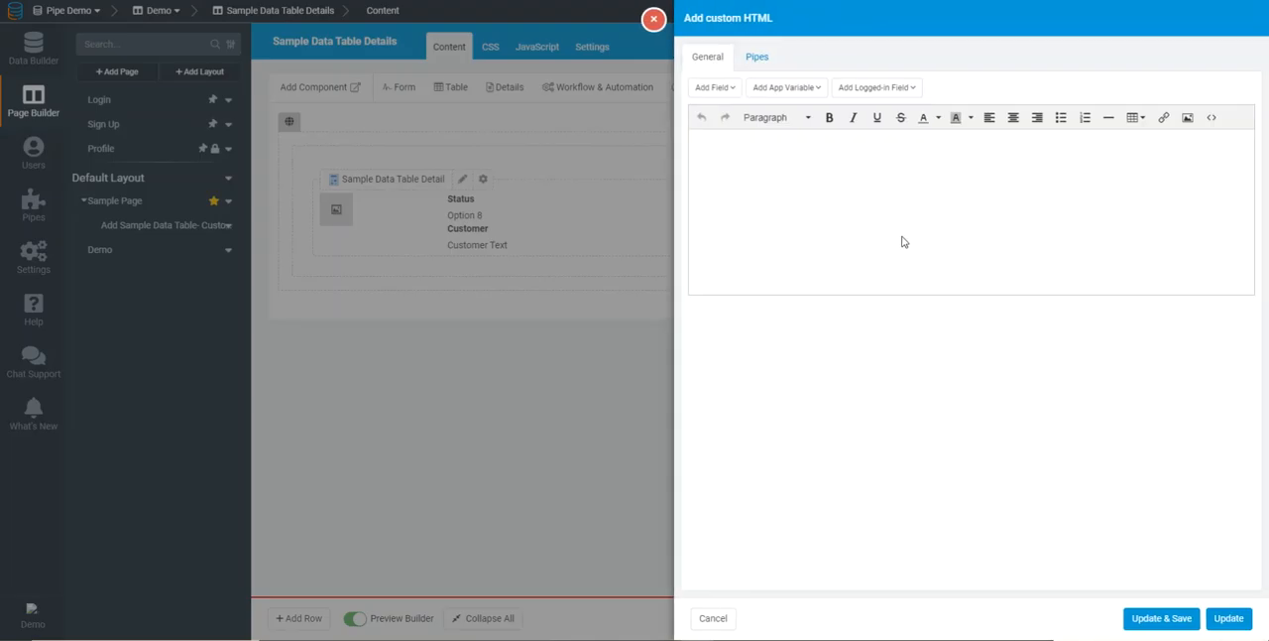
# Attach the Tadabase Text Utilities pipe to the custom HTML component with the Mask Email Address method
pyautogui.click(755, 60)
pyautogui.click(719, 128)
pyautogui.click(796, 139)
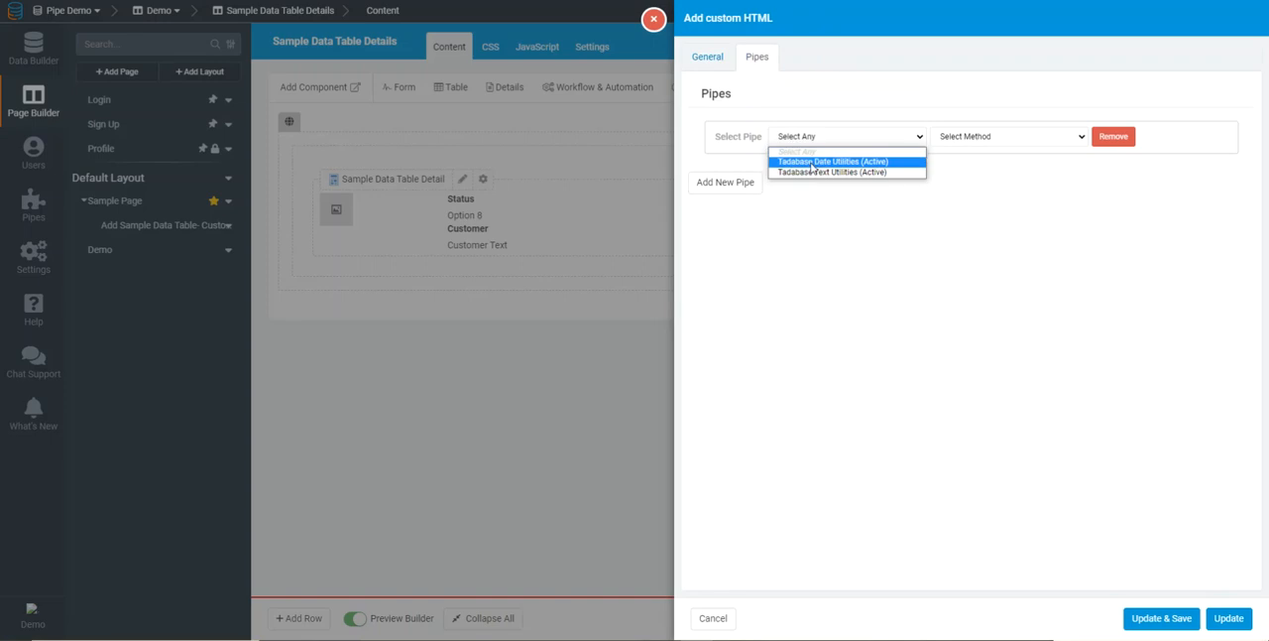
pyautogui.click(840, 172)
pyautogui.click(967, 139)
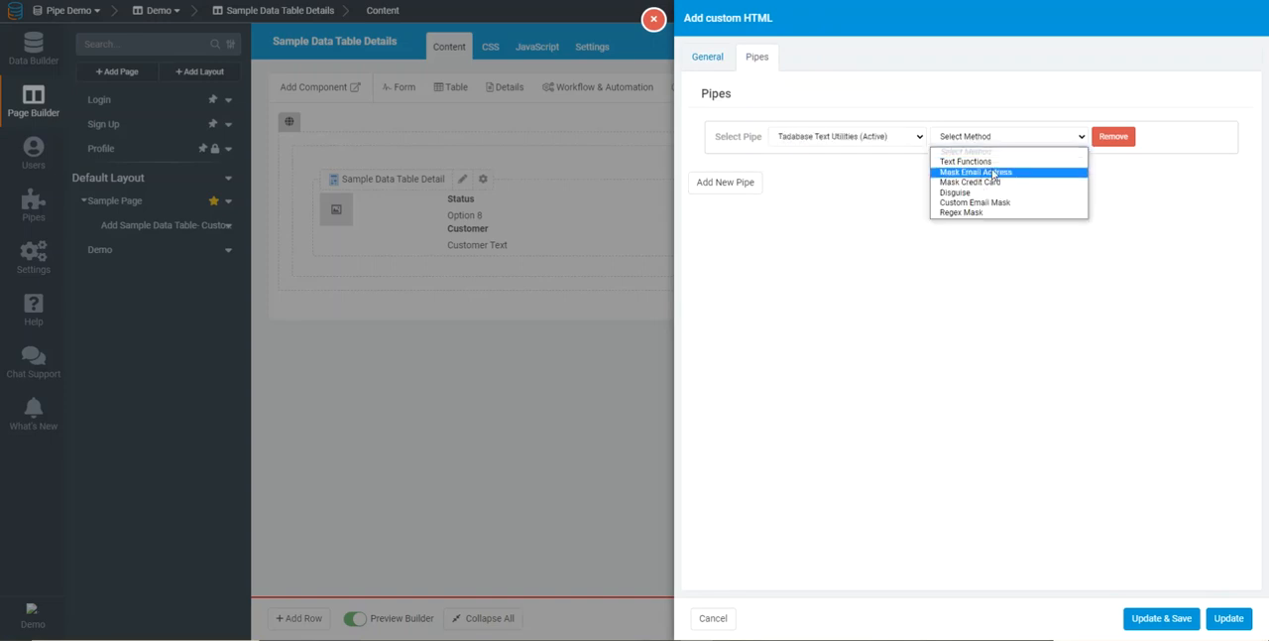
pyautogui.click(994, 173)
# Add an Email Address parameter to the HTML component's pipe and map it to the record value Email
pyautogui.click(776, 158)
pyautogui.click(777, 188)
pyautogui.click(771, 227)
pyautogui.click(781, 188)
pyautogui.click(790, 215)
pyautogui.click(947, 188)
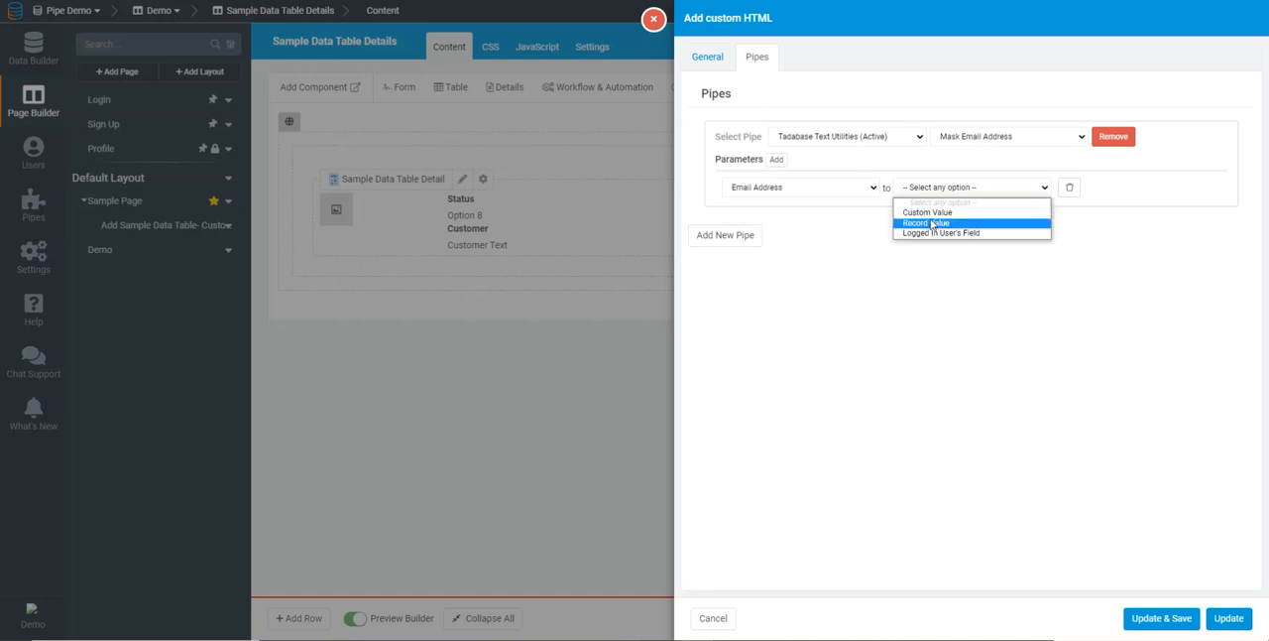
pyautogui.click(932, 216)
pyautogui.click(1078, 187)
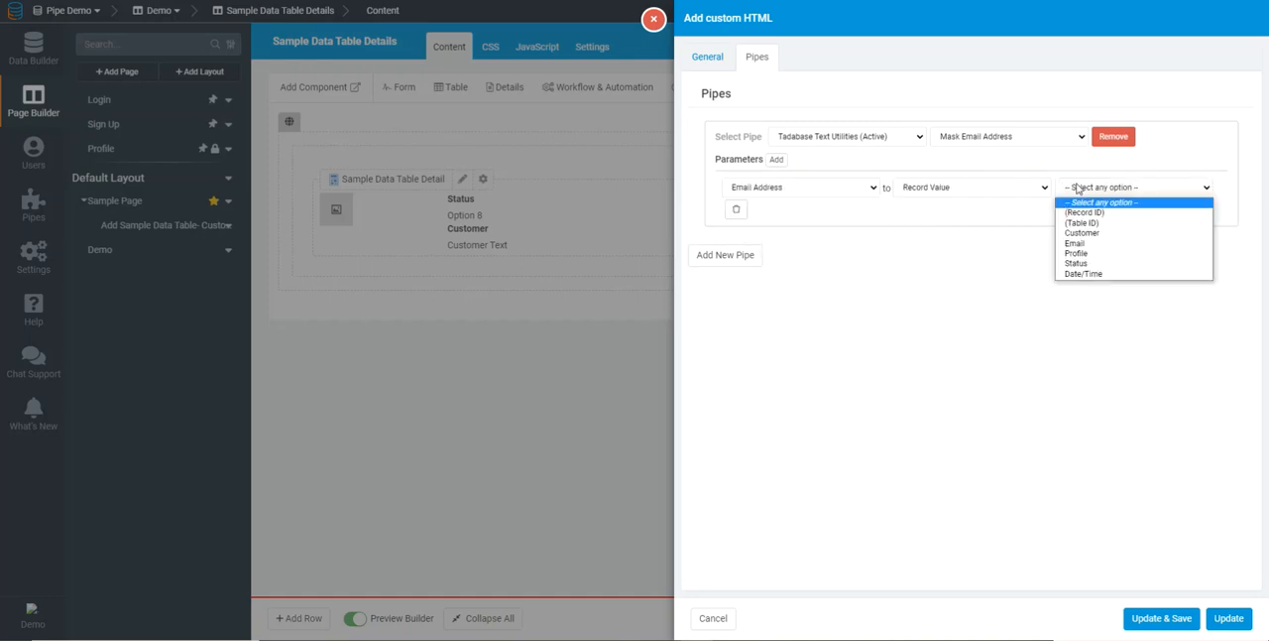
pyautogui.click(1091, 243)
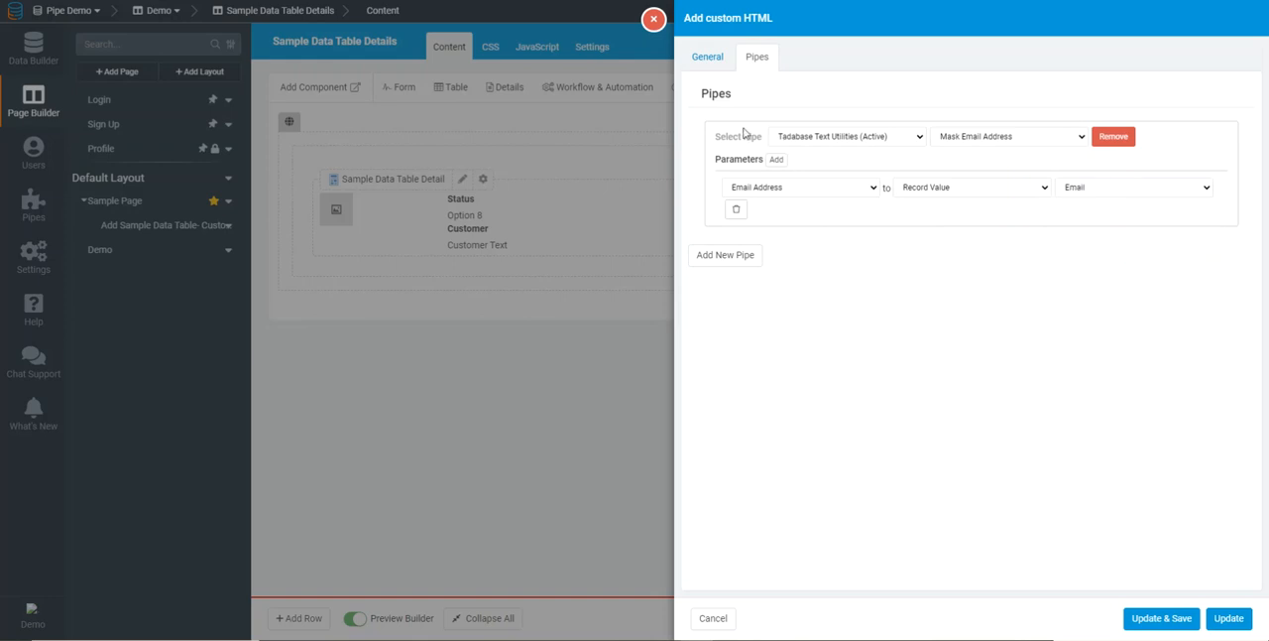
# Enter the label "Email Address:" in the HTML content, followed by the Masked Email pipe field
pyautogui.click(708, 59)
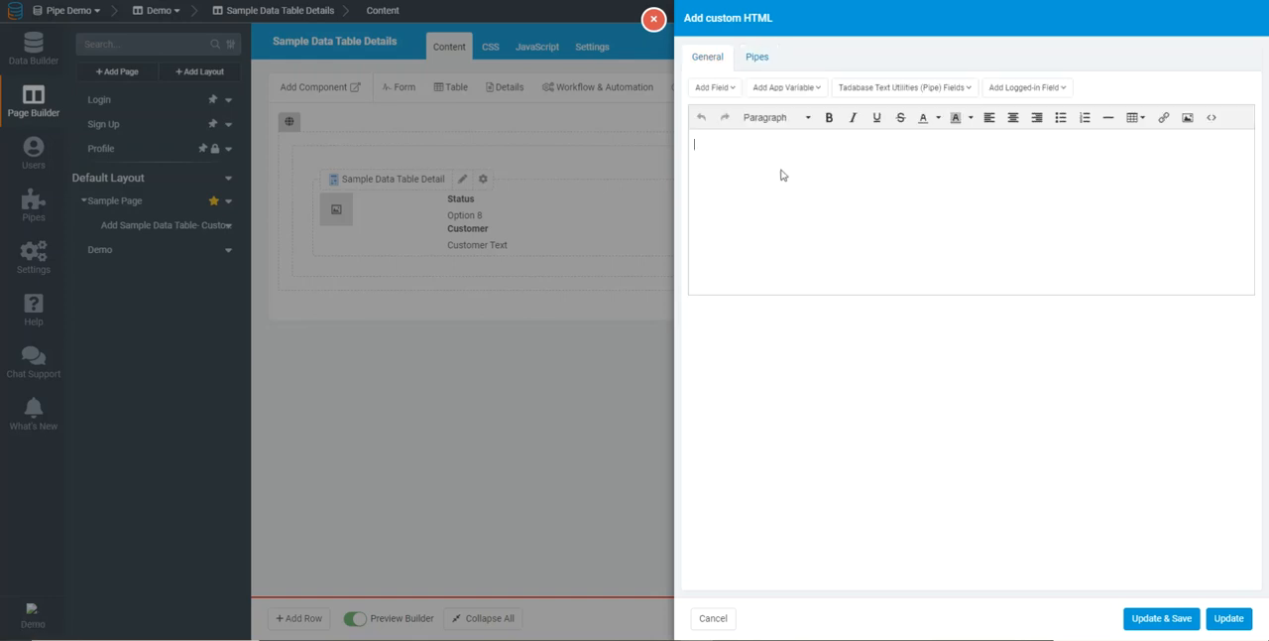
pyautogui.write("Davi'd")
pyautogui.press('BackSpace')
pyautogui.press('BackSpace')
pyautogui.hotkey('ctrl', 'a')
pyautogui.write('Davi')
pyautogui.hotkey('ctrl', 'a')
pyautogui.write('Ema')
pyautogui.click(858, 90)
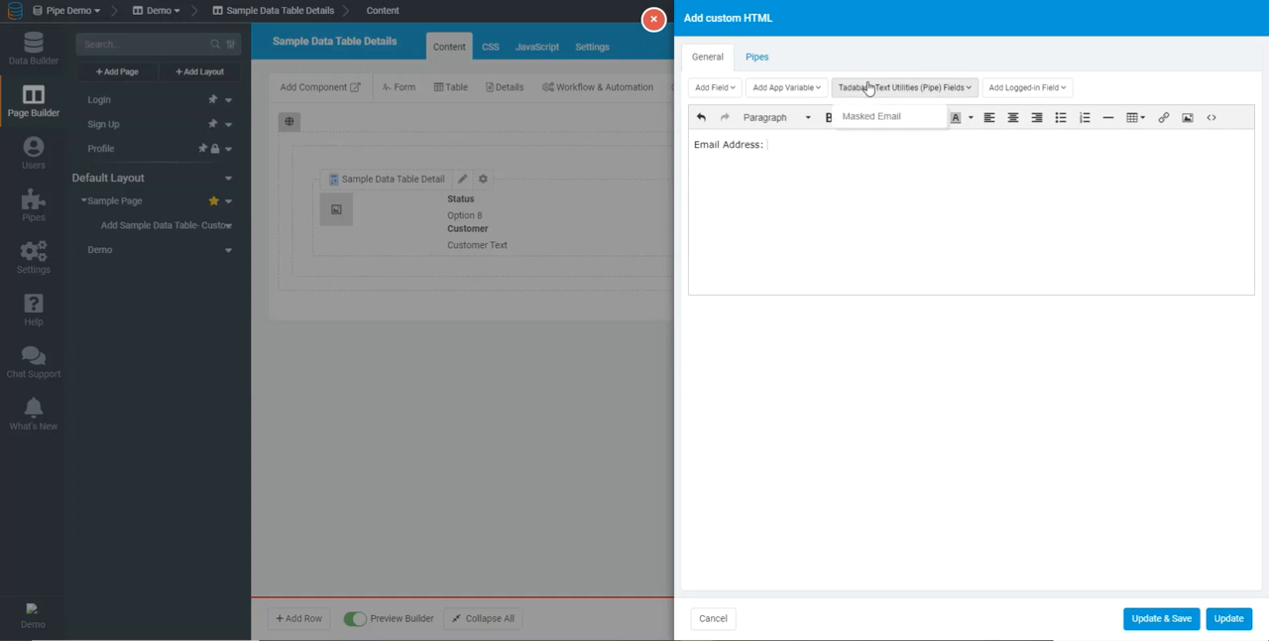
pyautogui.click(877, 117)
pyautogui.click(790, 145)
pyautogui.press('Delete')
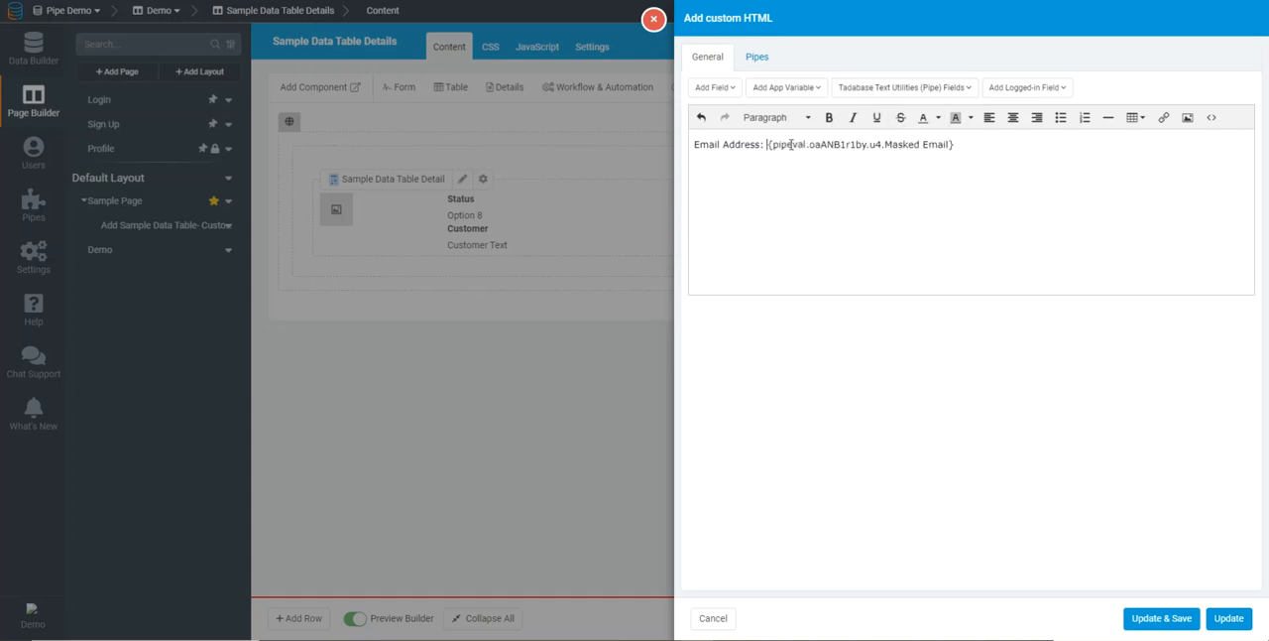
# Make the "Email Address:" label bold and underlined, and save the HTML component
pyautogui.hotkey('ctrl', 'shift', 'Right')
pyautogui.hotkey('ctrl', 'shift', 'Right')
pyautogui.hotkey('ctrl', 'shift', 'Right')
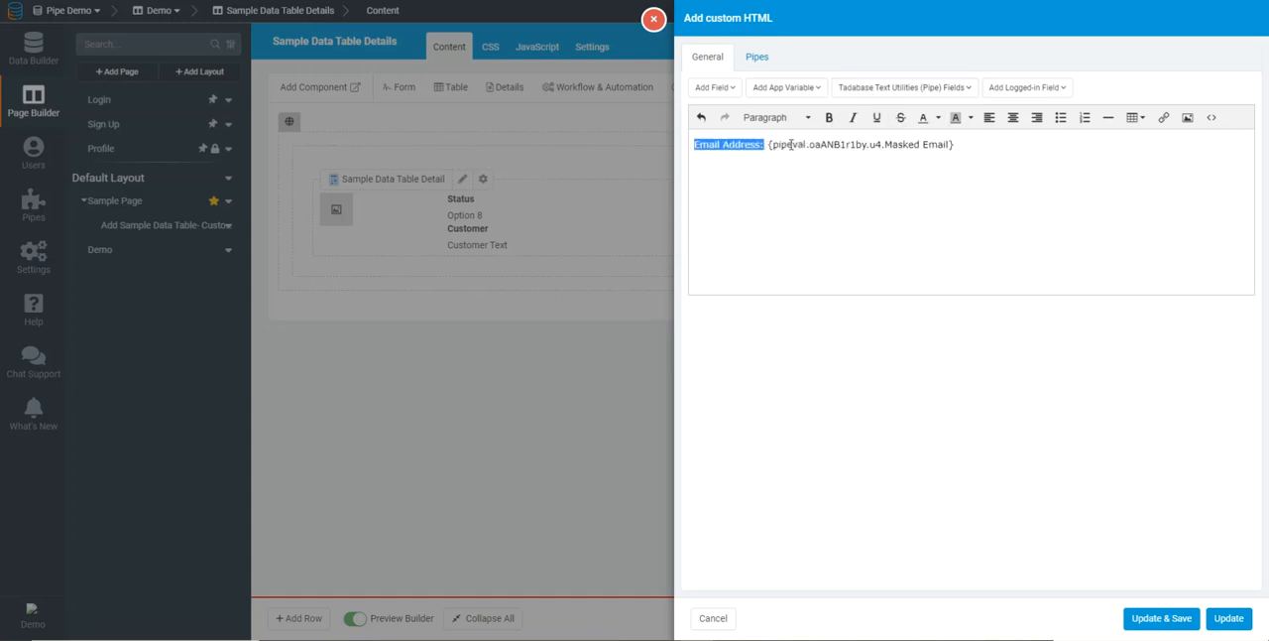
pyautogui.hotkey('ctrl', 'b')
pyautogui.hotkey('ctrl', 'u')
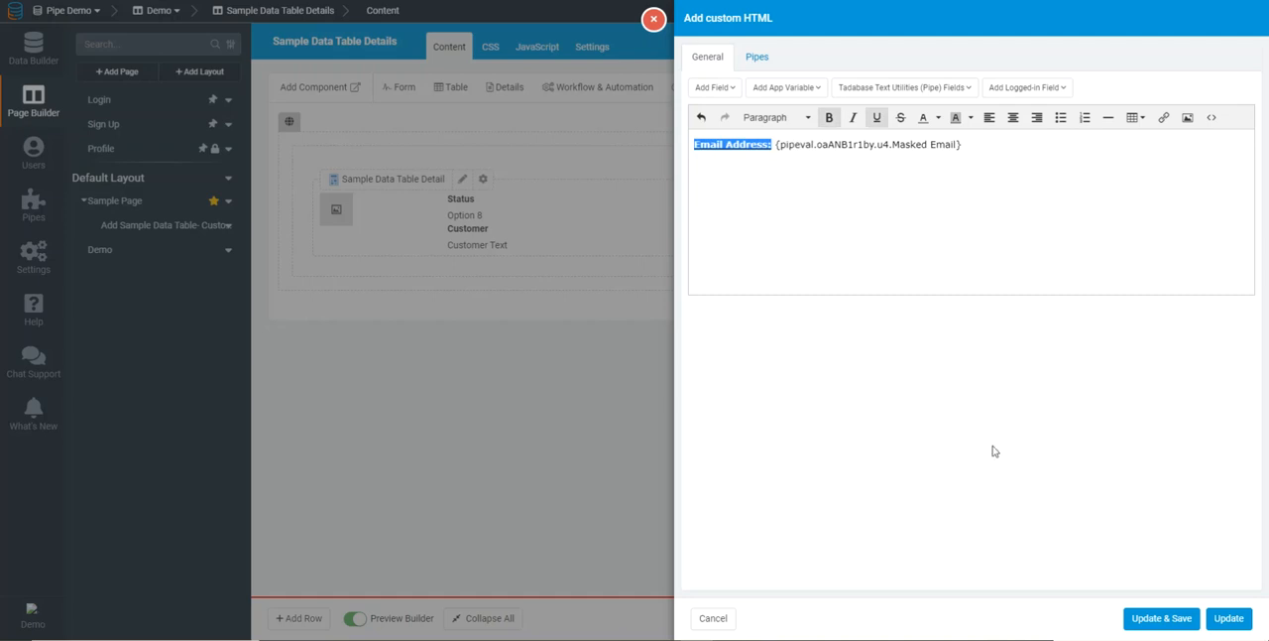
pyautogui.click(1153, 610)
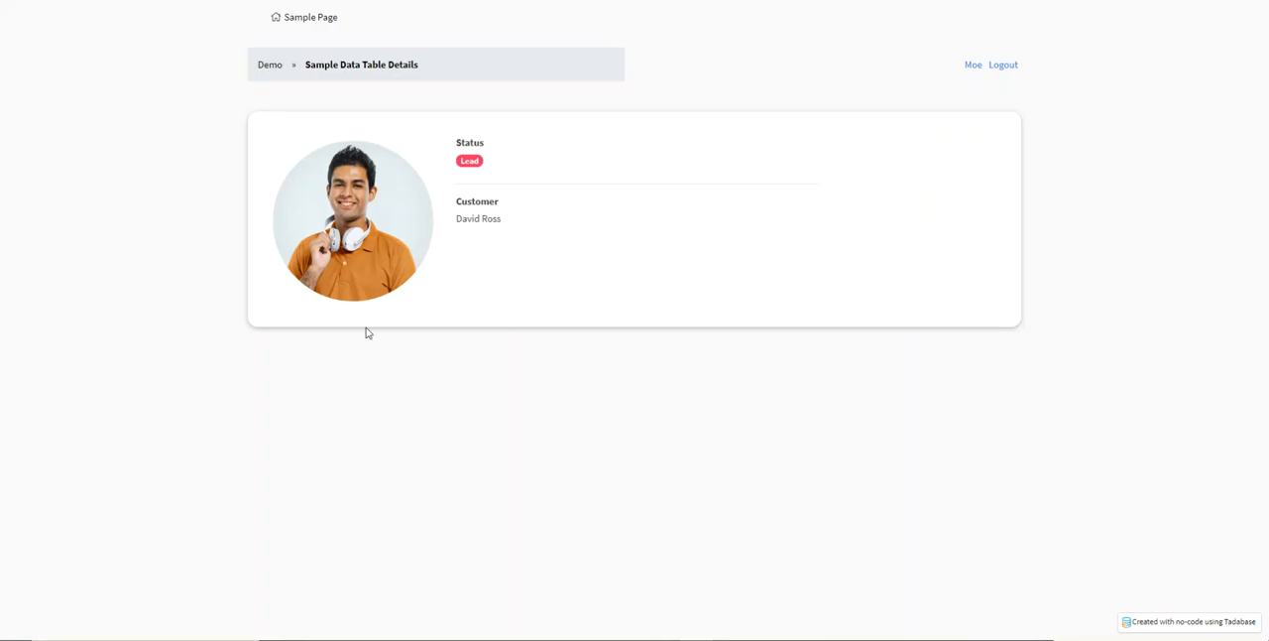
# Reload the live details page and check the masked email address beside the customer card
pyautogui.press('F5')
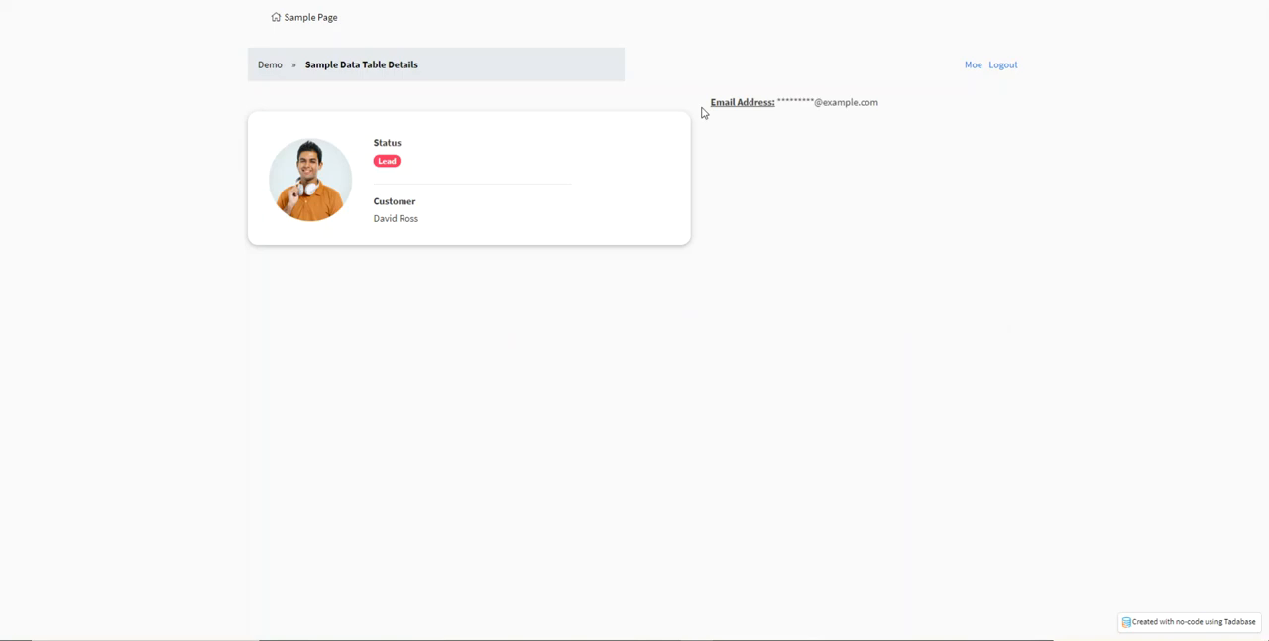
pyautogui.moveTo(887, 107); pyautogui.dragTo(716, 113)
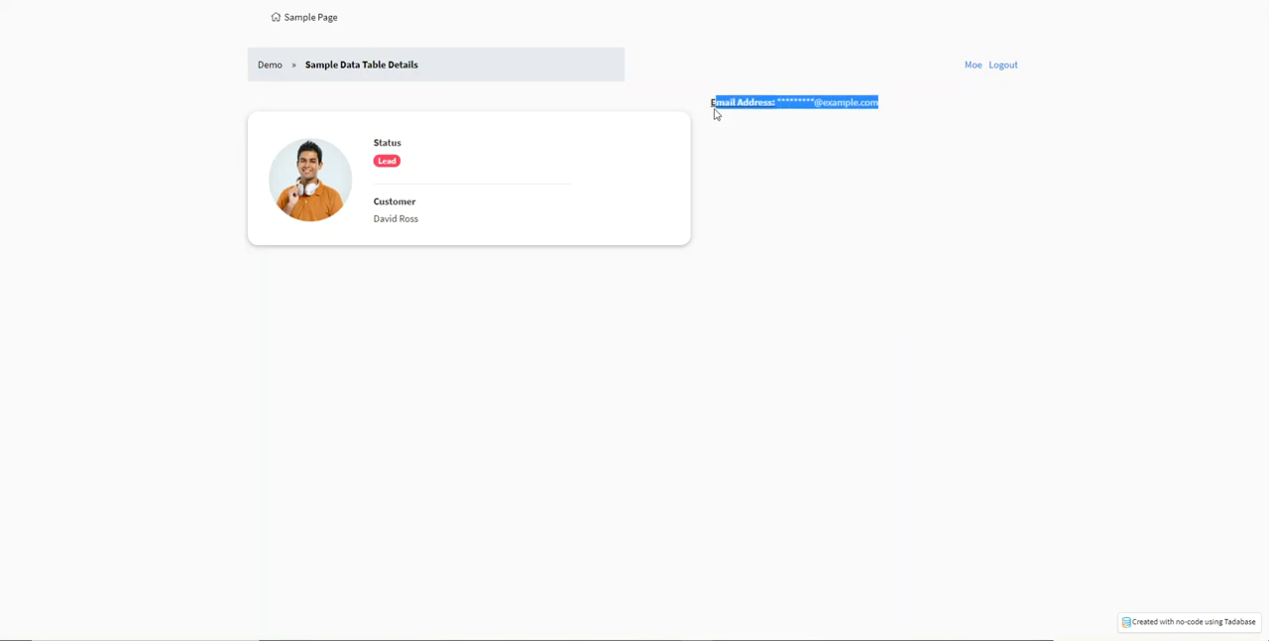
pyautogui.click(754, 203)
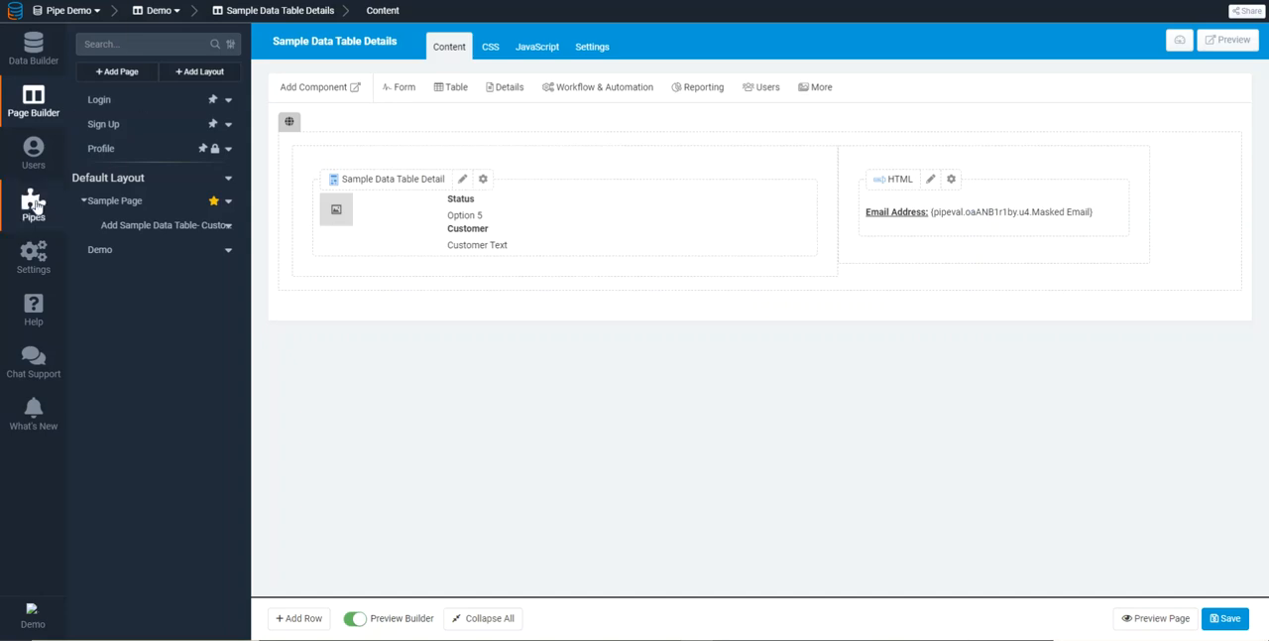
# Install the Get Distance pipe from the list of available pipes
pyautogui.click(36, 205)
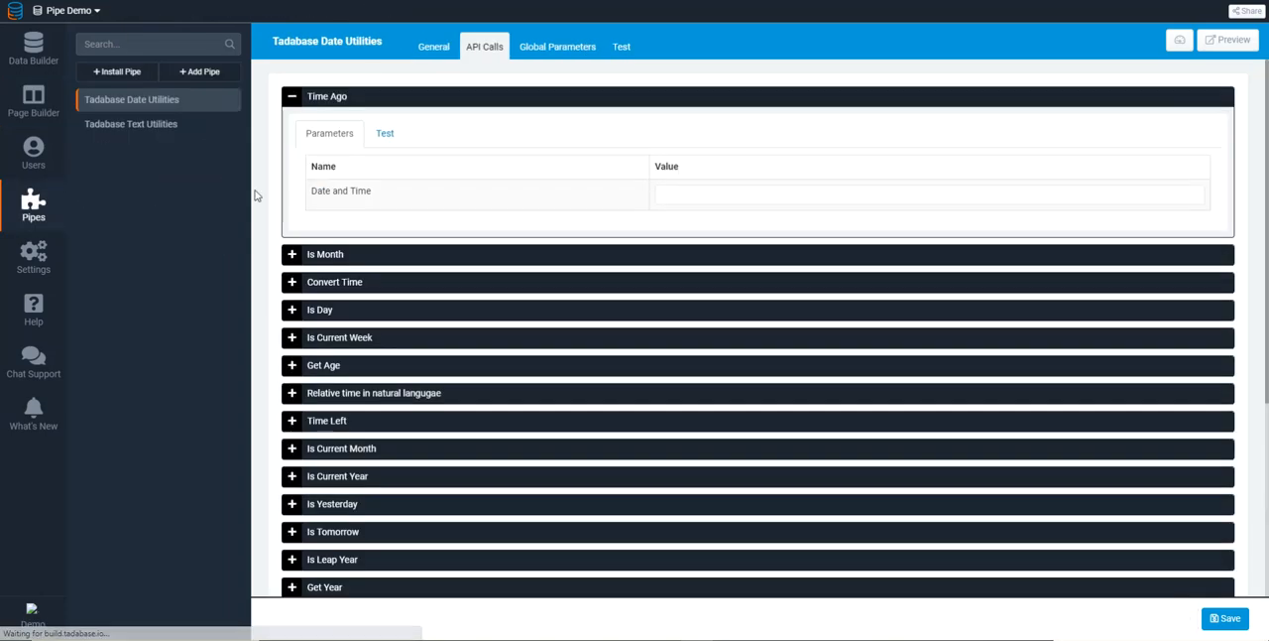
pyautogui.click(139, 75)
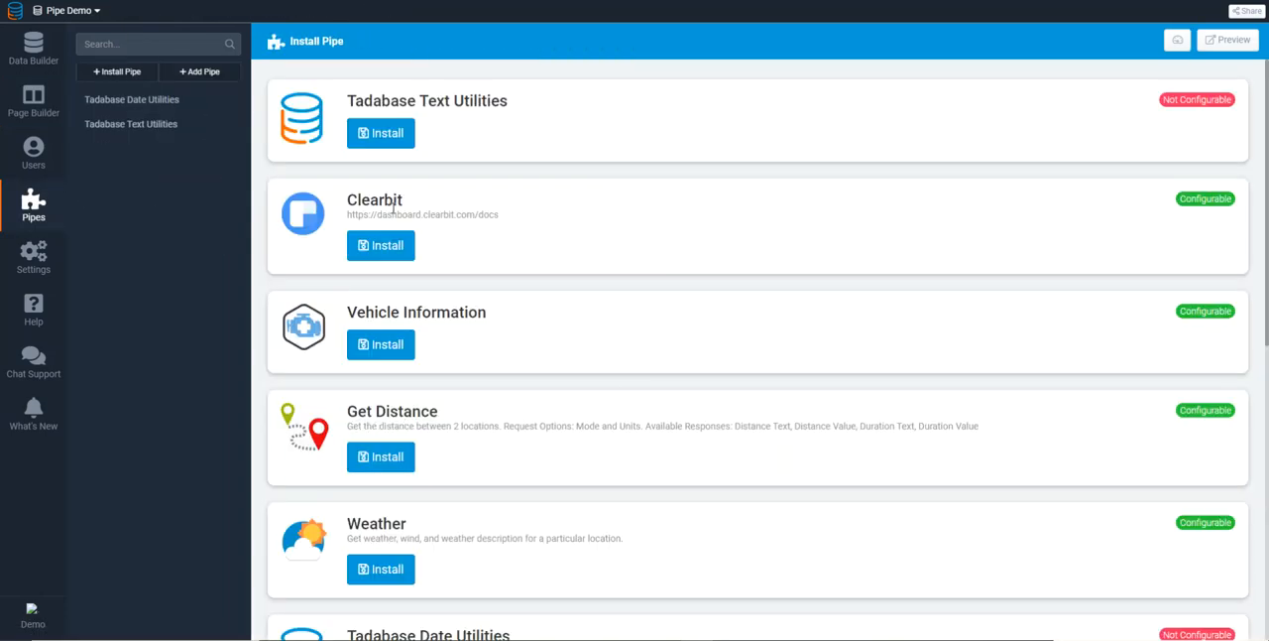
pyautogui.click(378, 458)
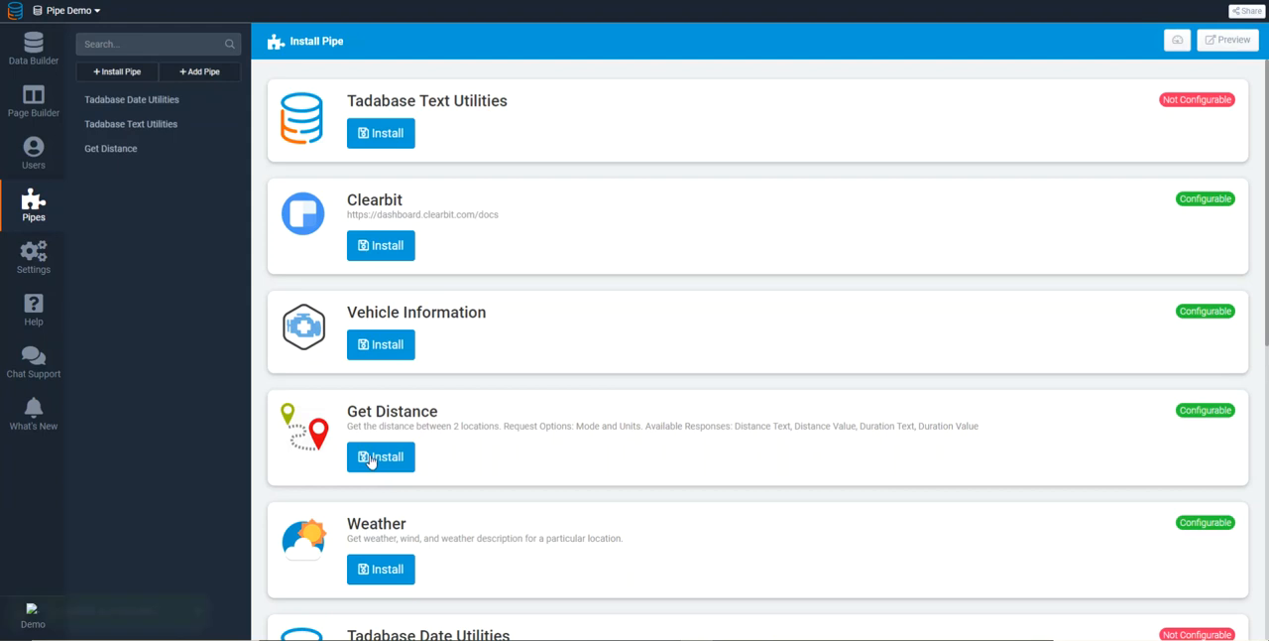
# Examine the Get Distance pipe's global parameters and its API call
pyautogui.click(119, 151)
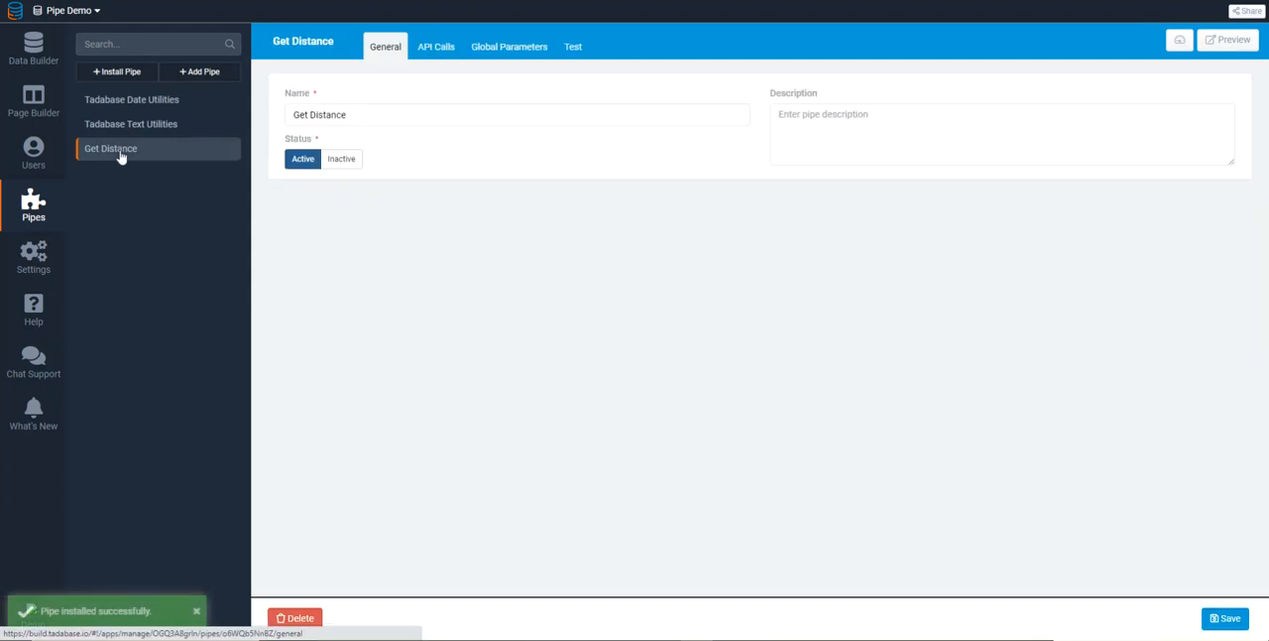
pyautogui.click(477, 52)
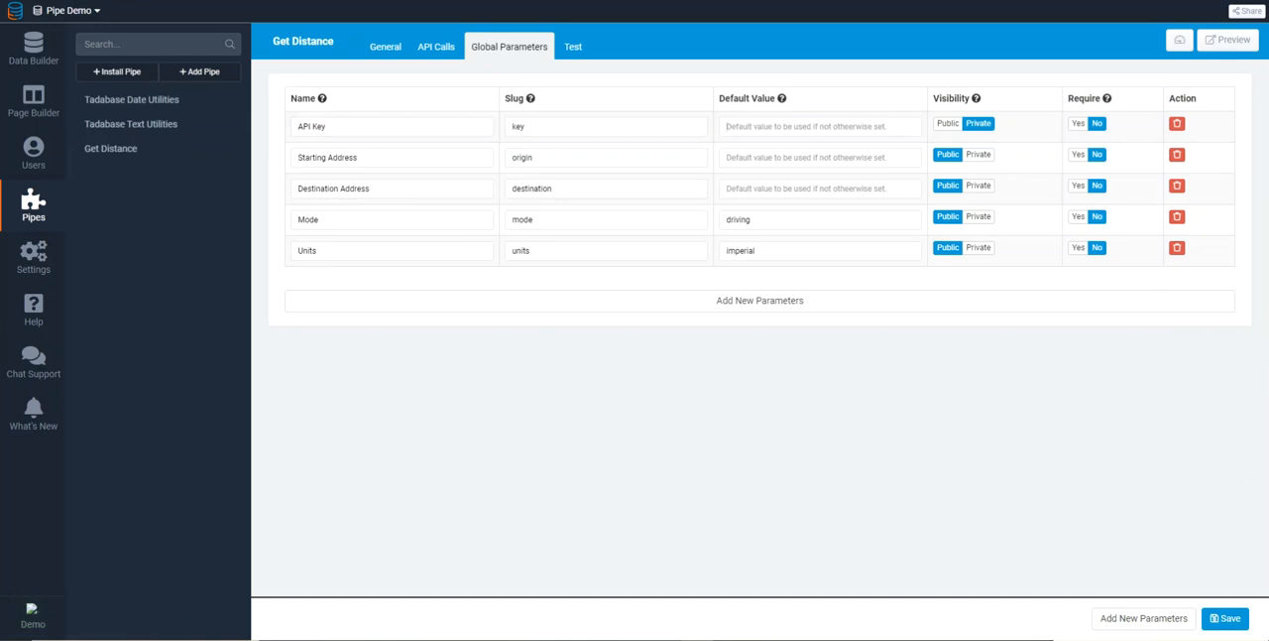
pyautogui.click(437, 46)
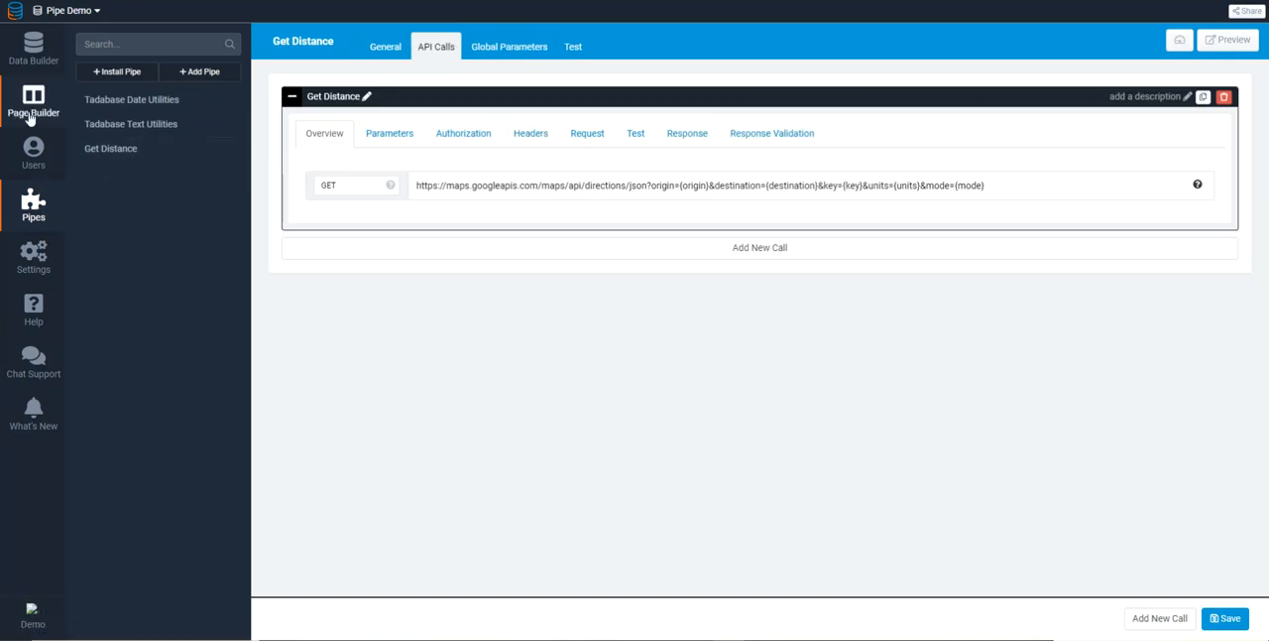
# Create a new data table named Moving
pyautogui.click(29, 62)
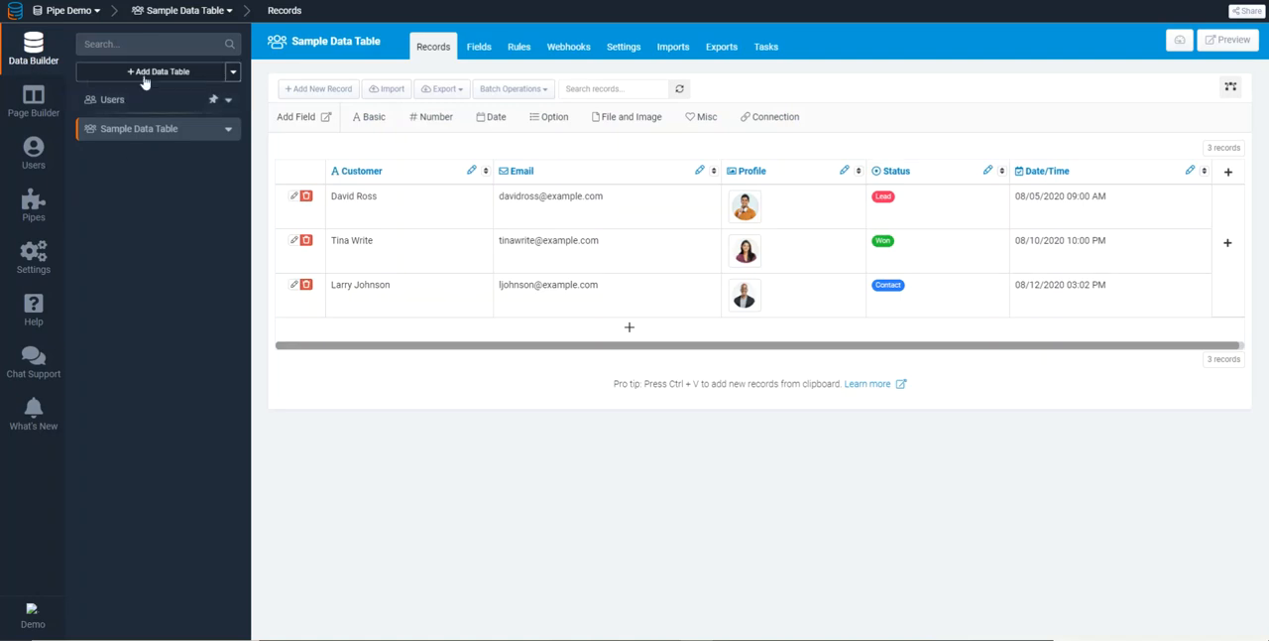
pyautogui.click(151, 72)
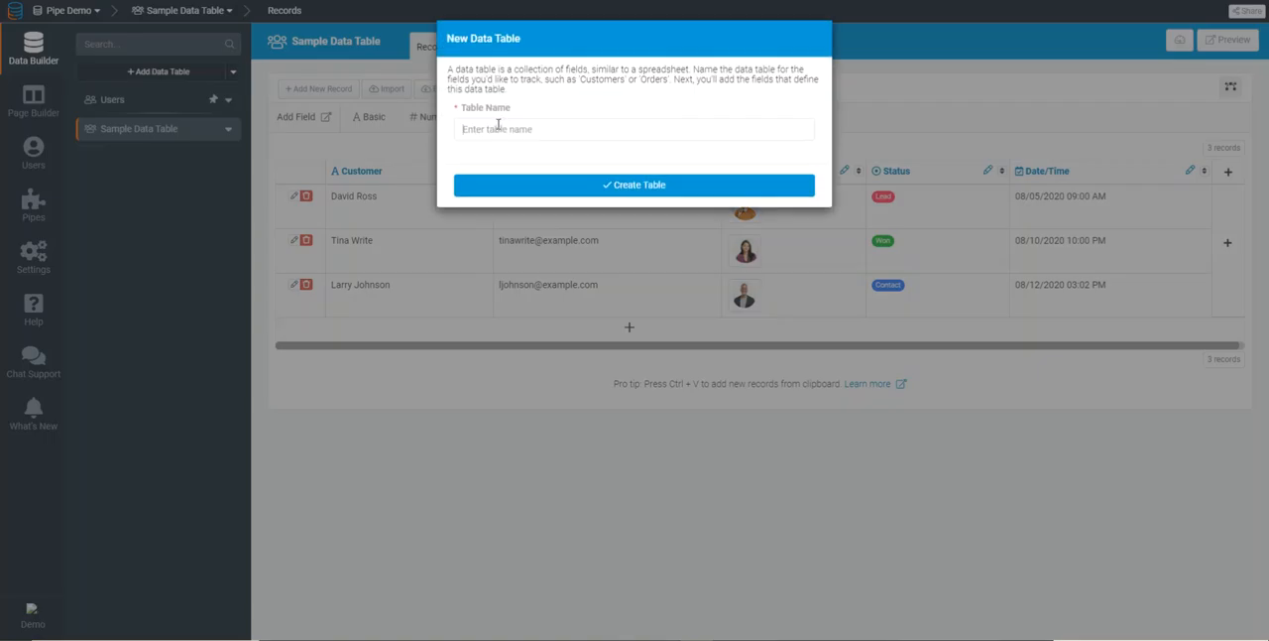
pyautogui.click(498, 128)
pyautogui.write('Moving')
pyautogui.press('Return')
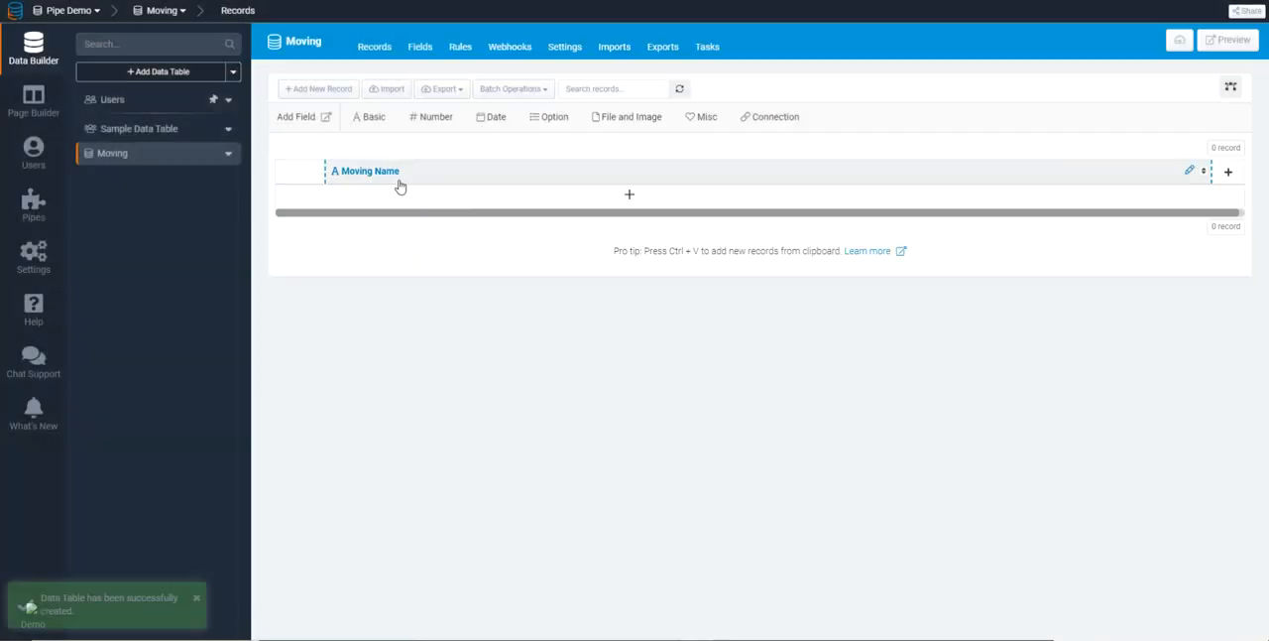
# Rename the Moving table's default name field to Moving From
pyautogui.click(371, 175)
pyautogui.tripleClick(800, 86)
pyautogui.click(800, 86)
pyautogui.doubleClick(800, 85)
pyautogui.write('From')
pyautogui.press('Return')
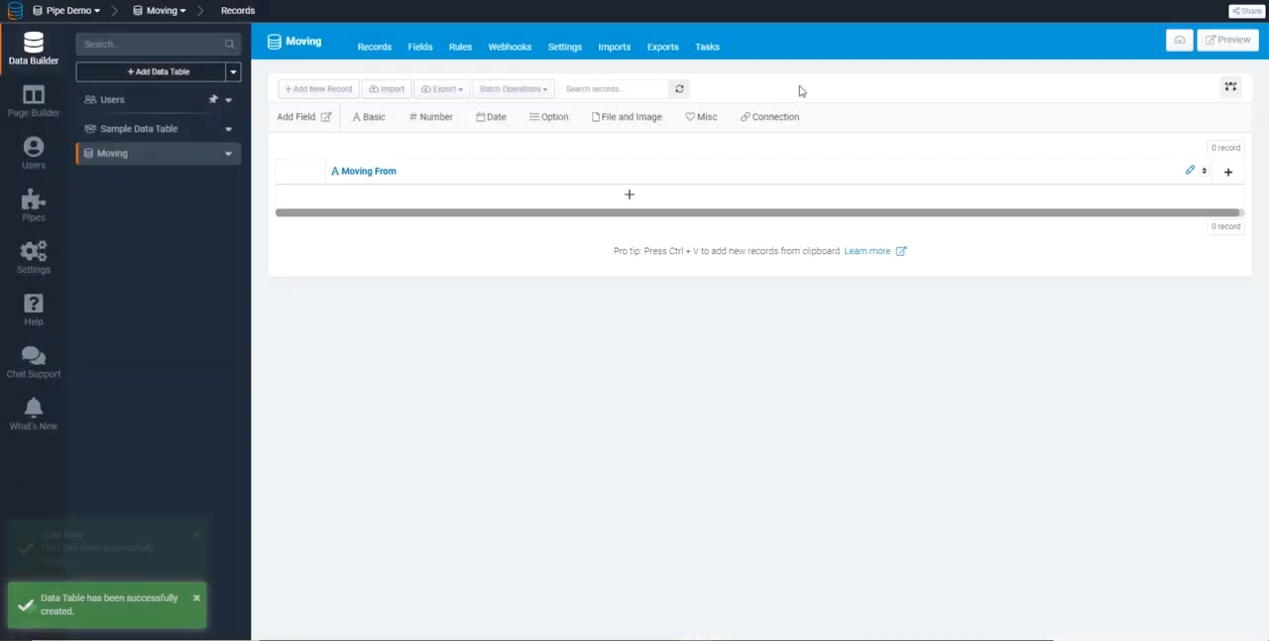
# Add a text field named Moving To to the Moving table
pyautogui.click(368, 117)
pyautogui.click(393, 145)
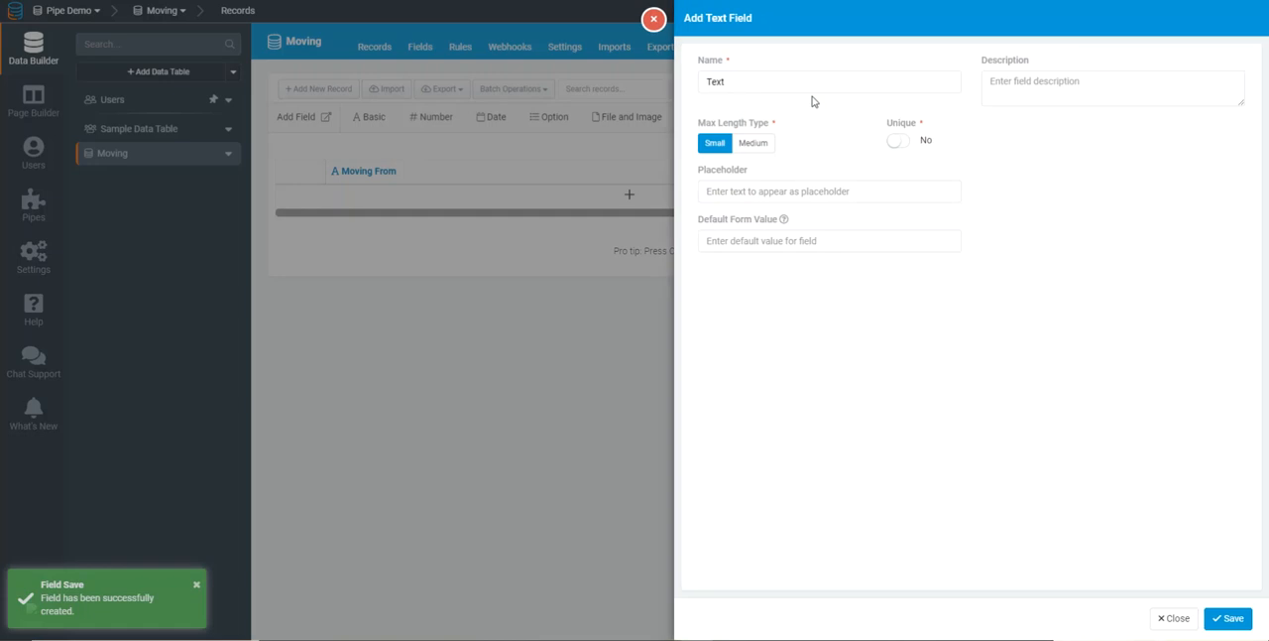
pyautogui.doubleClick(813, 84)
pyautogui.write('Moving To')
pyautogui.press('Return')
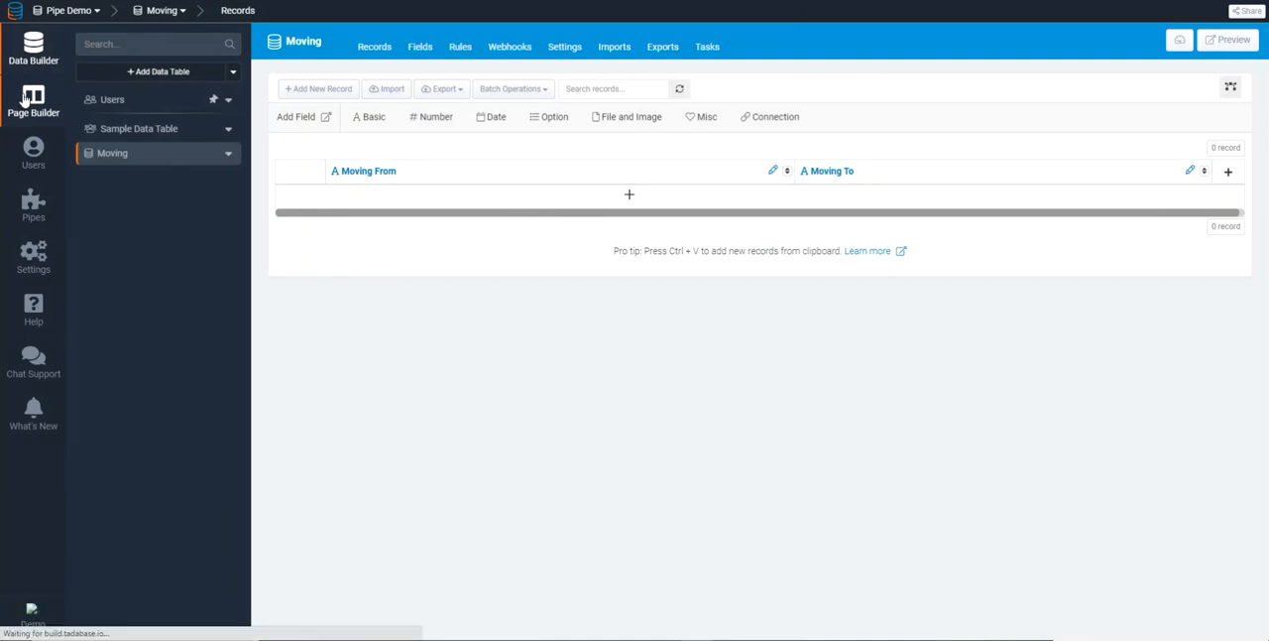
# Create a page named Validation Rules in the Default Layout
pyautogui.click(30, 99)
pyautogui.click(134, 69)
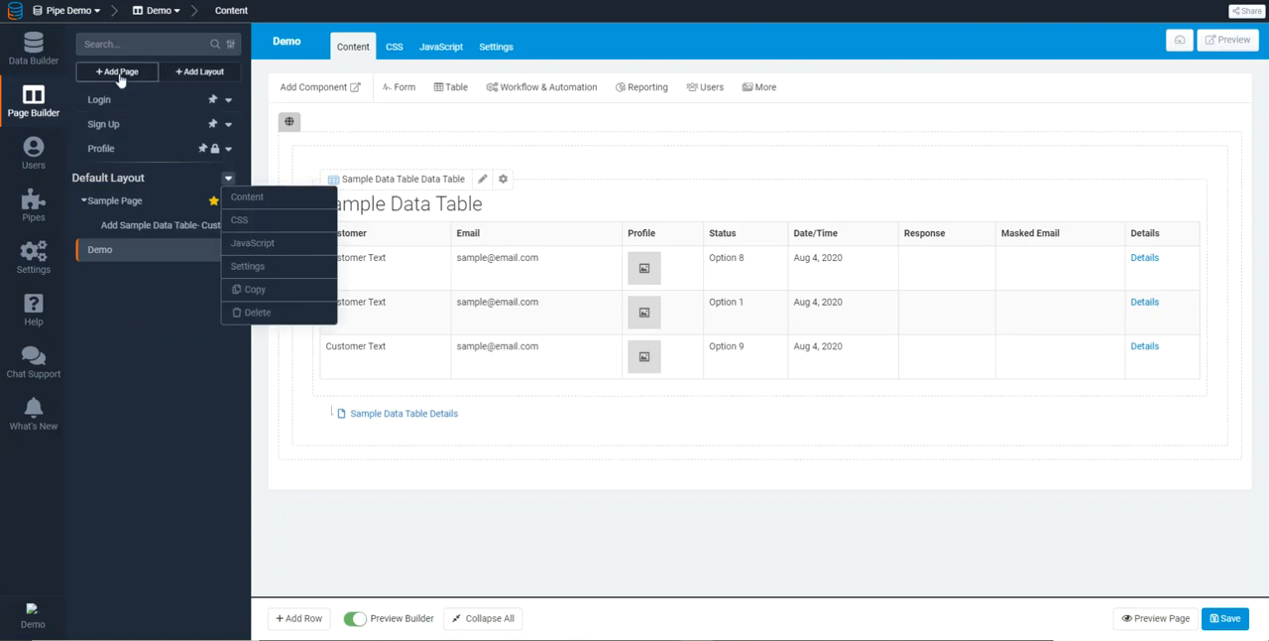
pyautogui.write('Validation Ru')
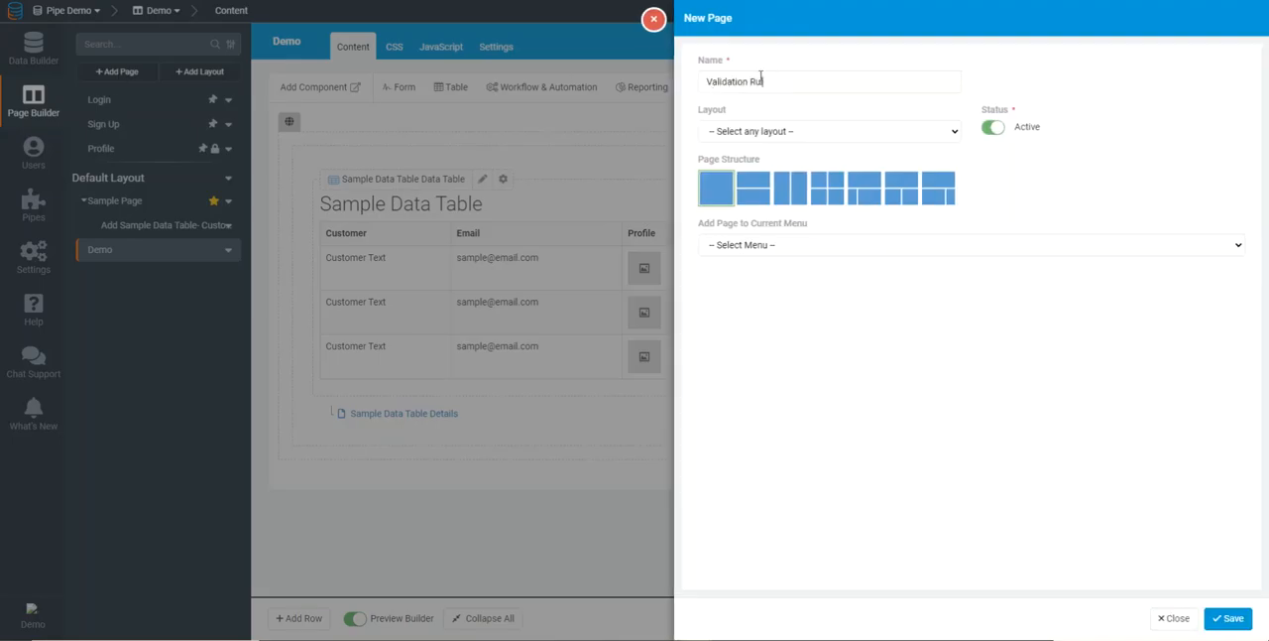
pyautogui.write('les')
pyautogui.click(732, 136)
pyautogui.click(734, 157)
pyautogui.click(1226, 619)
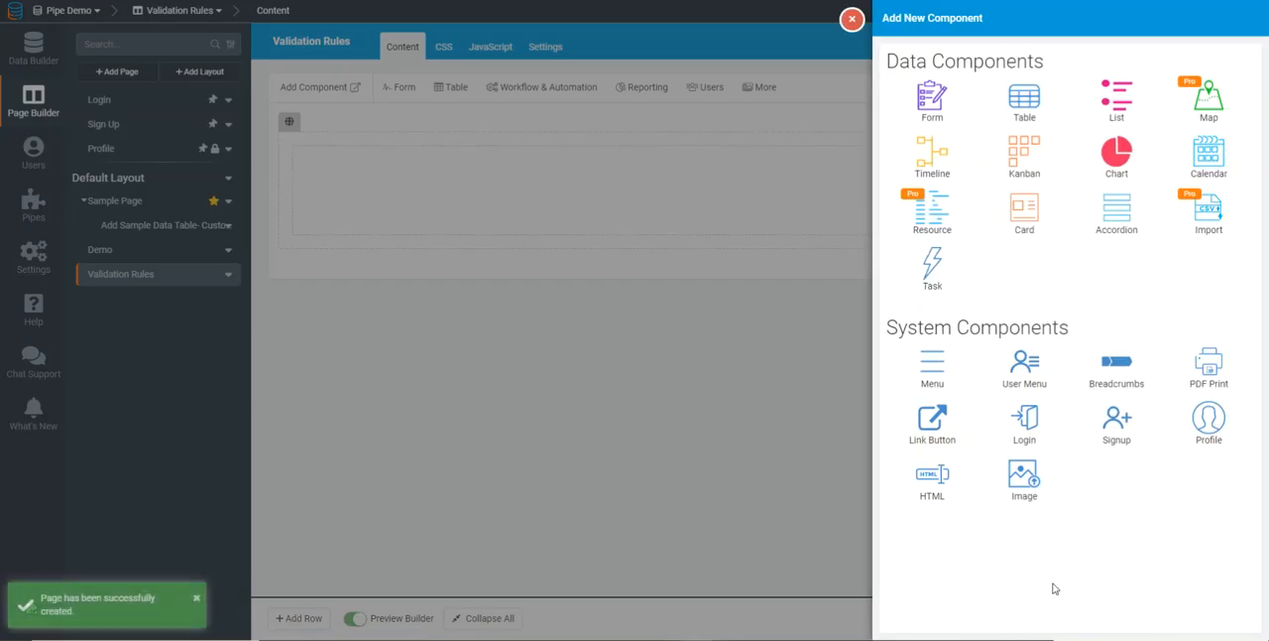
# Add a customized form for the Moving table with the Moving From and Moving To fields
pyautogui.click(949, 113)
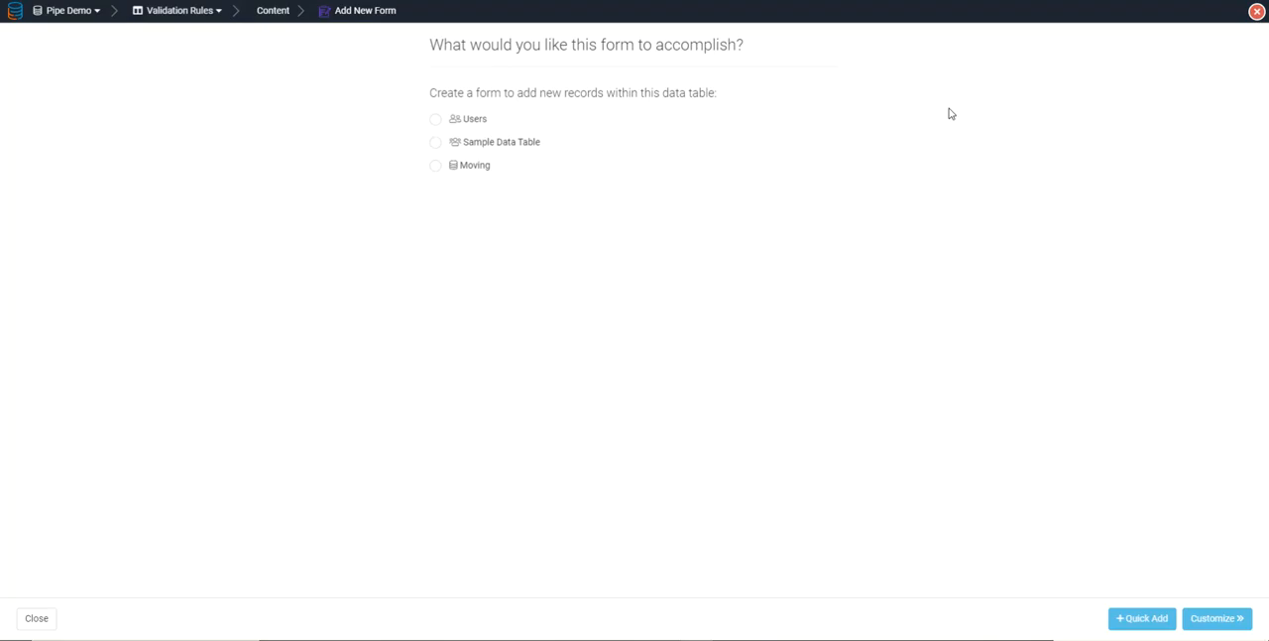
pyautogui.click(468, 164)
pyautogui.click(1202, 624)
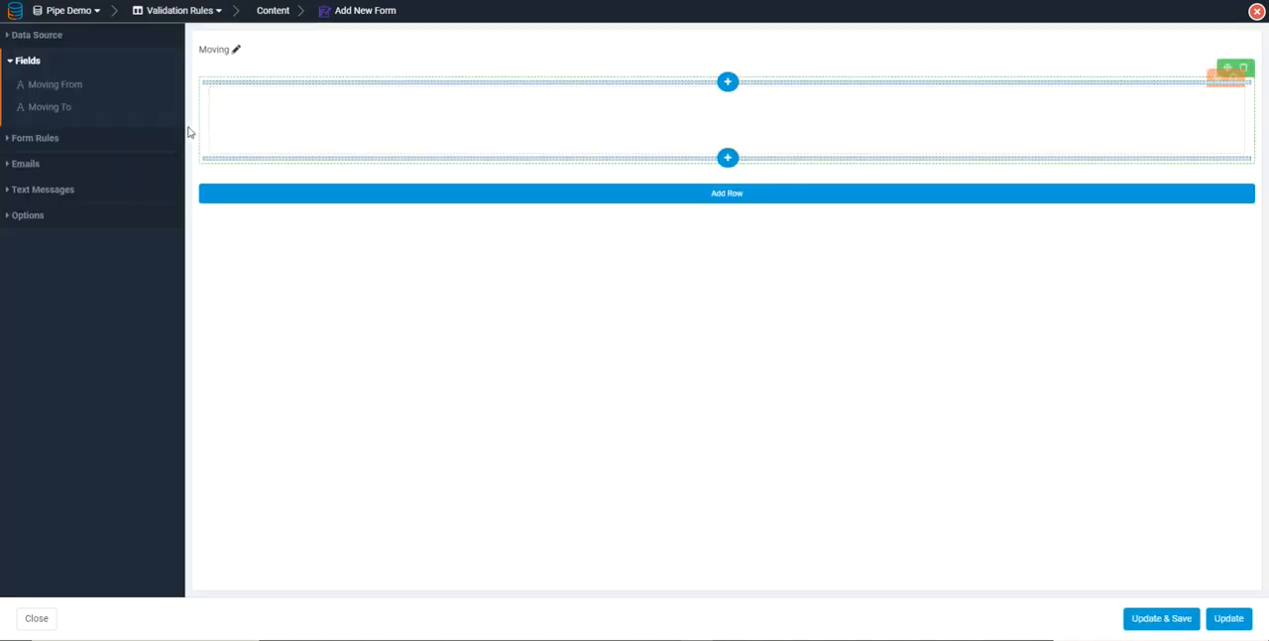
pyautogui.click(74, 87)
pyautogui.click(67, 88)
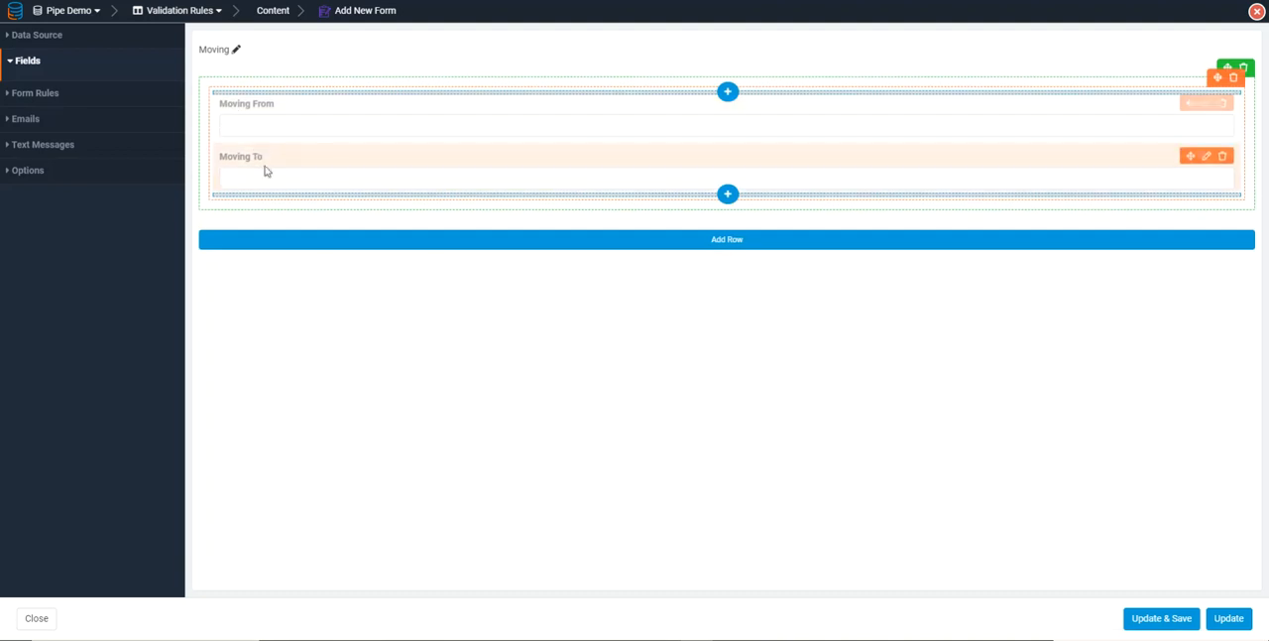
# Add a validation rule to the form that runs the Get Distance pipe with the Get Distance method
pyautogui.click(27, 104)
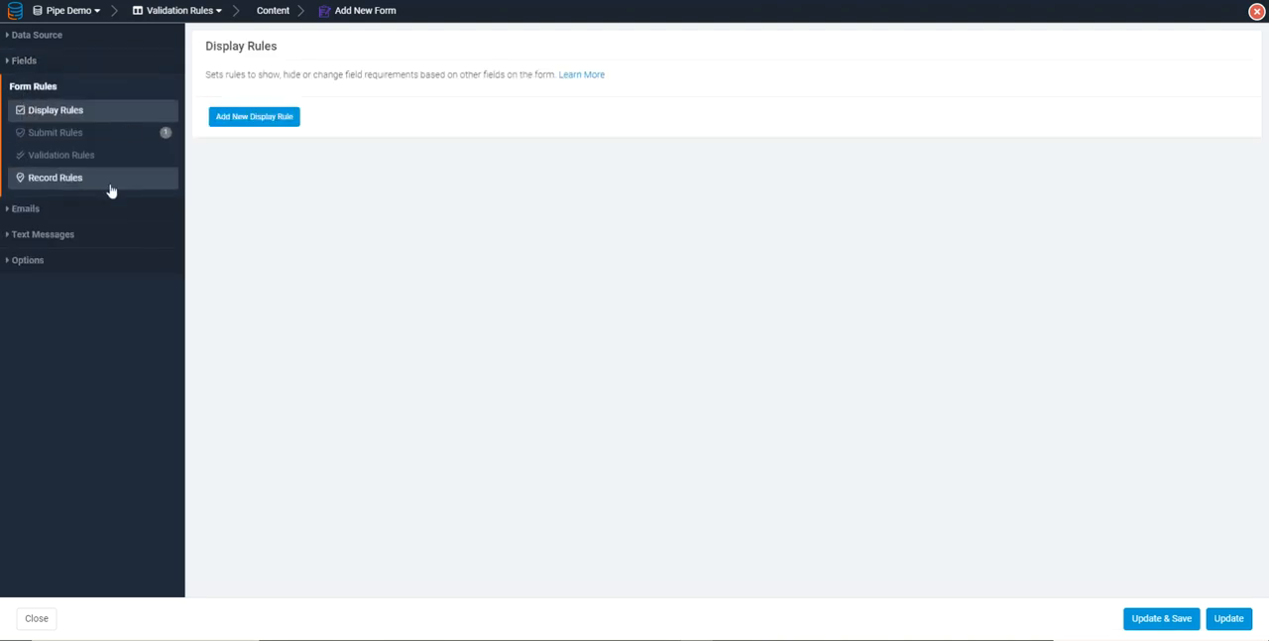
pyautogui.click(57, 161)
pyautogui.click(260, 117)
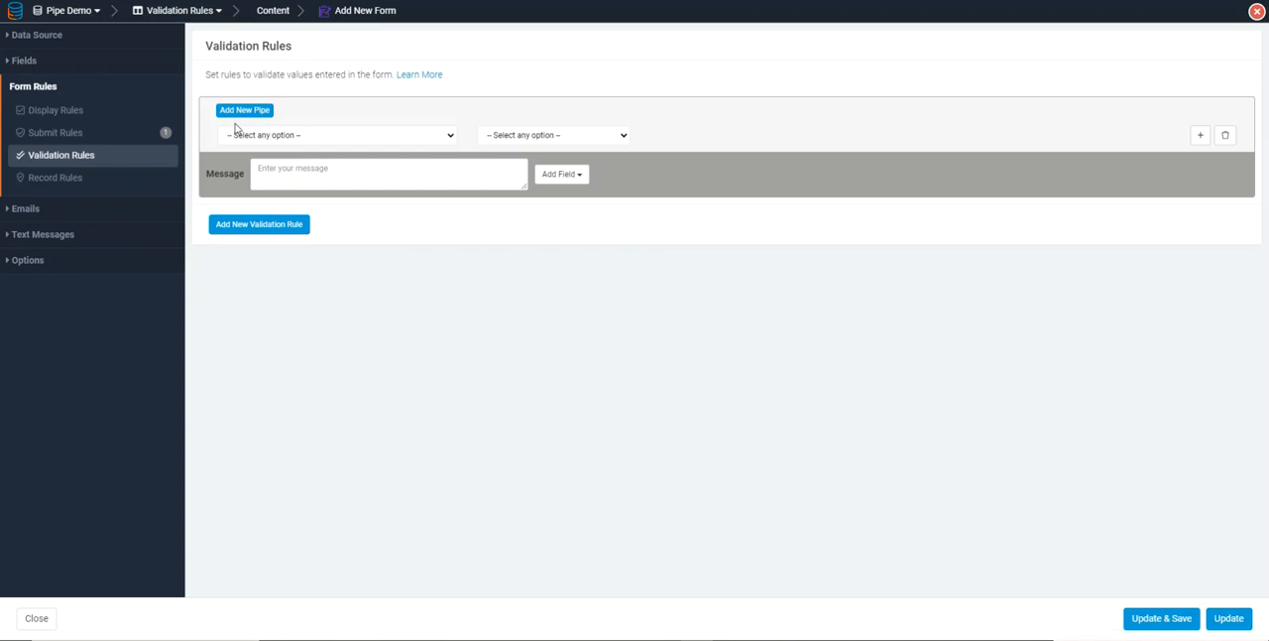
pyautogui.click(248, 109)
pyautogui.click(307, 125)
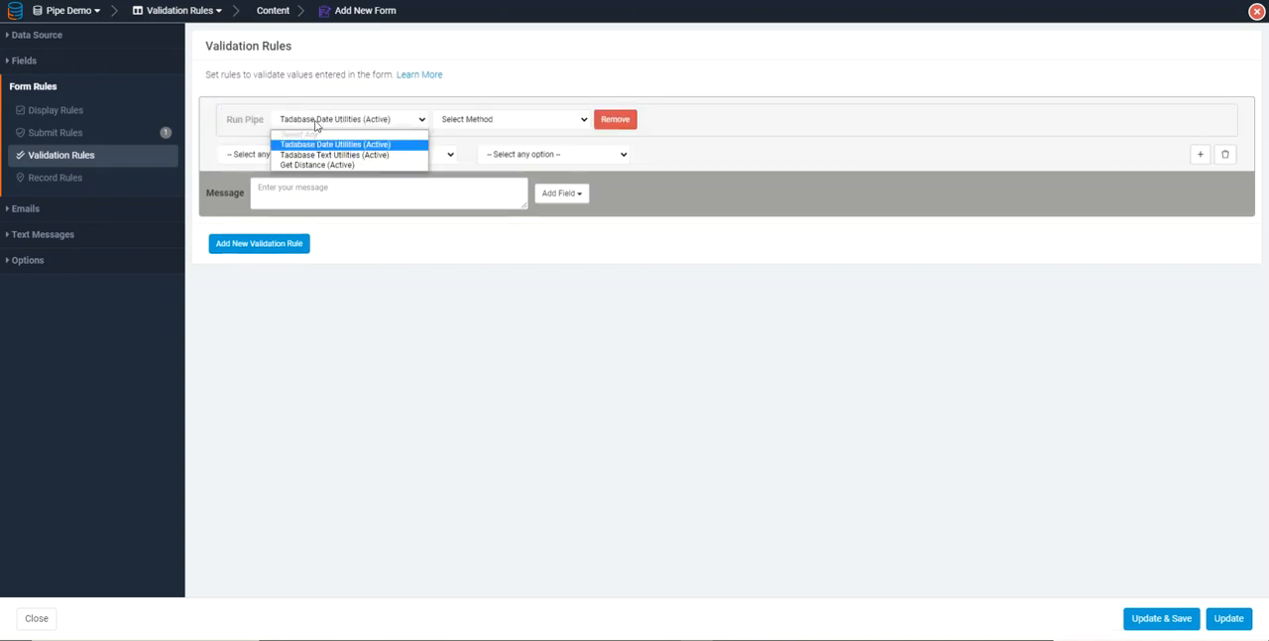
pyautogui.click(422, 162)
pyautogui.click(456, 123)
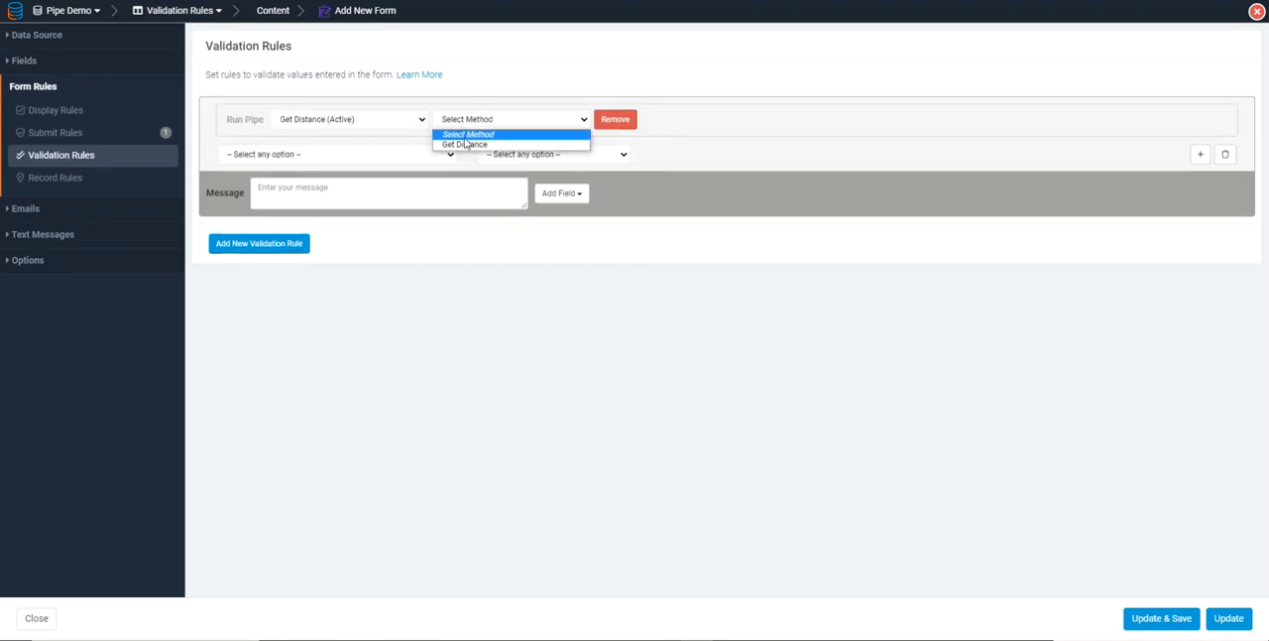
pyautogui.click(464, 143)
# Add a Starting Address parameter to the rule's pipe and map it to the record value Moving From
pyautogui.click(287, 143)
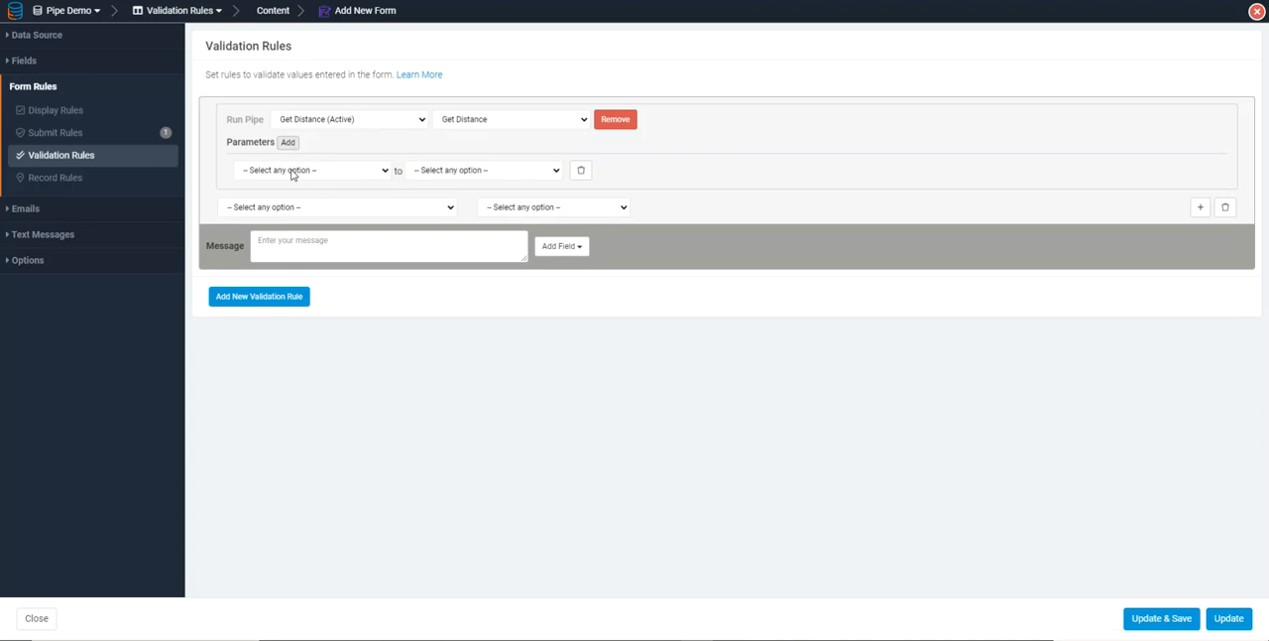
pyautogui.click(283, 172)
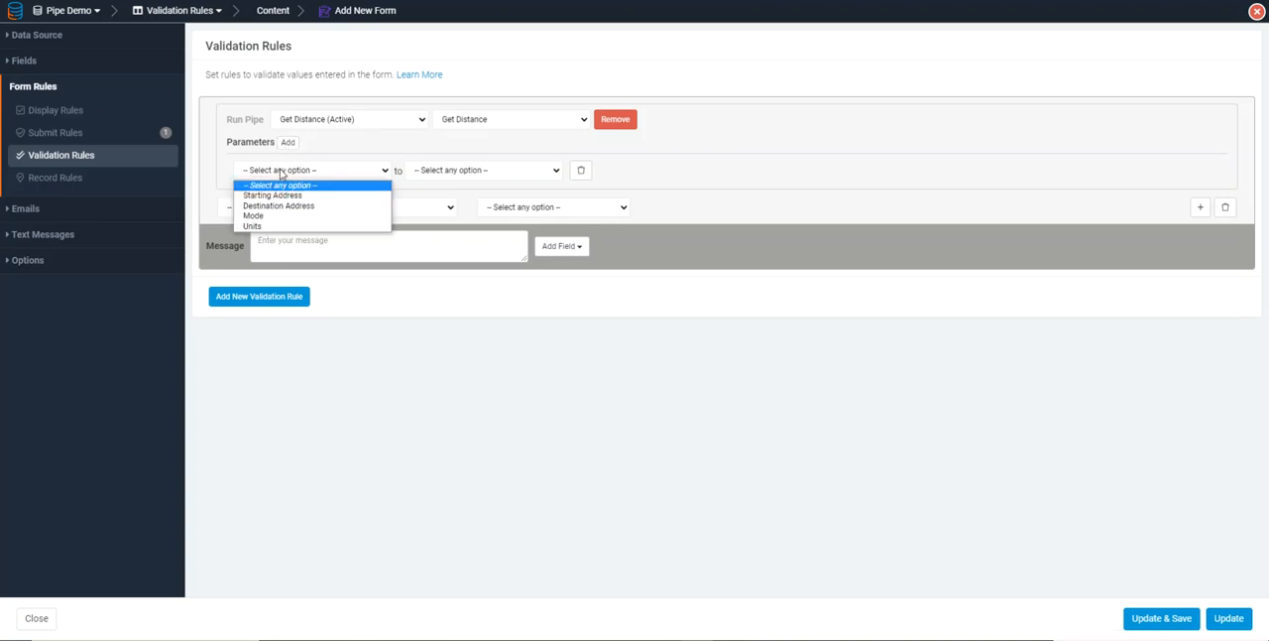
pyautogui.click(283, 191)
pyautogui.click(485, 171)
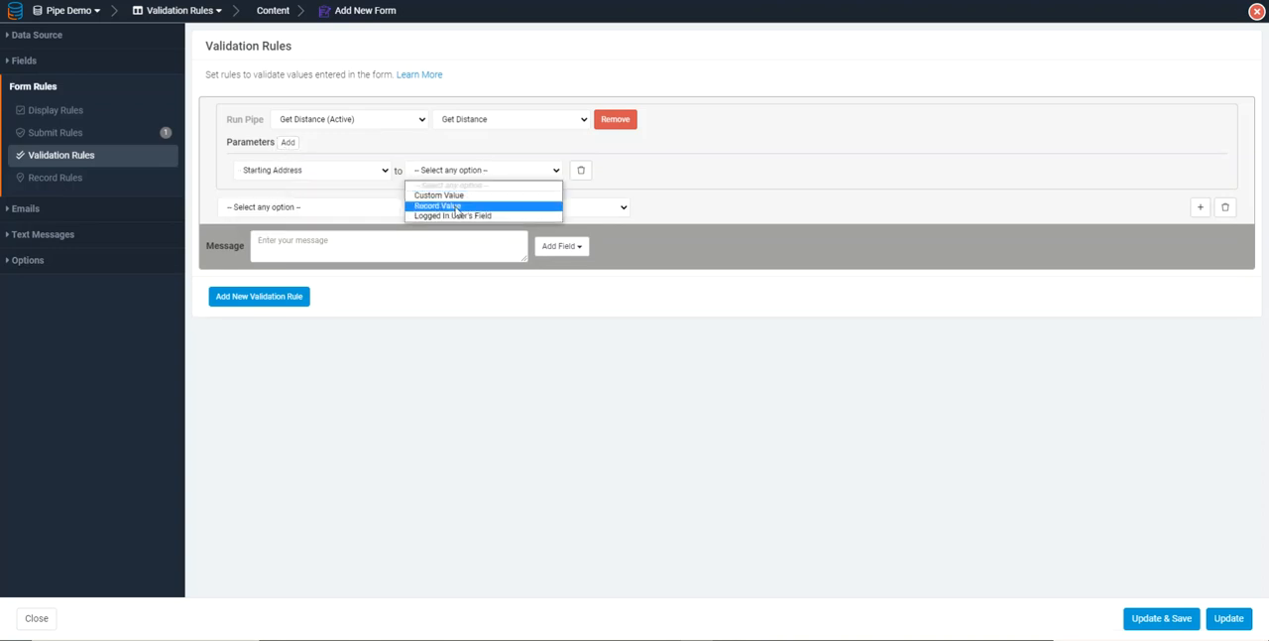
pyautogui.click(458, 207)
pyautogui.click(595, 170)
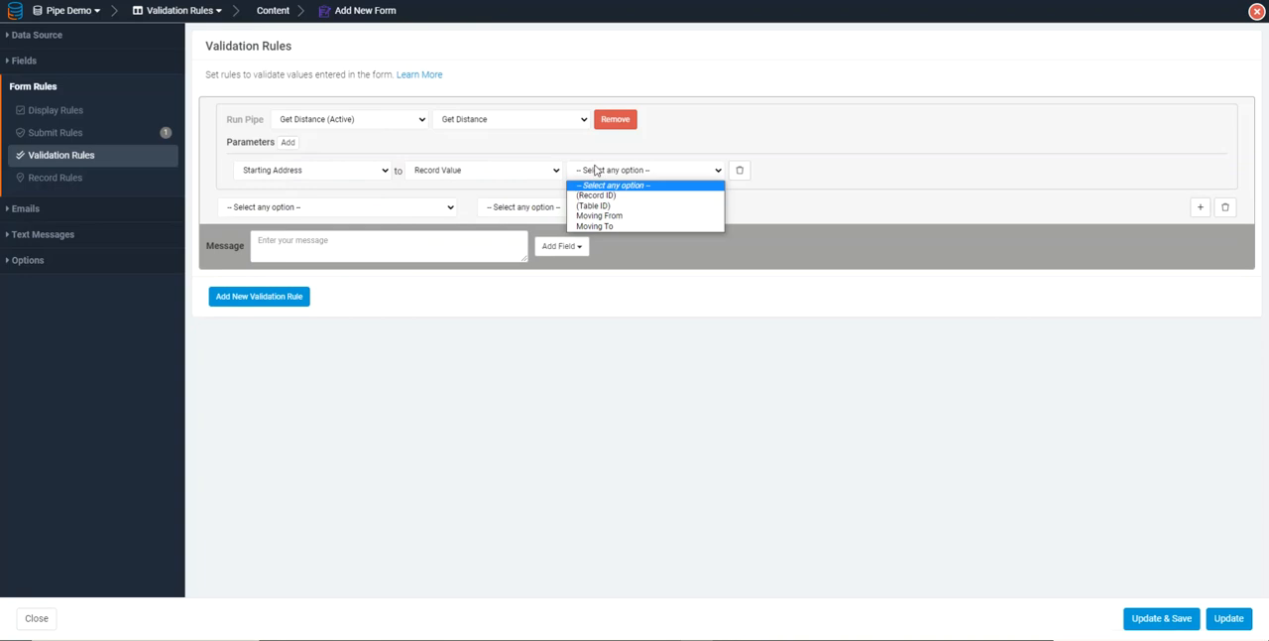
pyautogui.click(619, 217)
# Add a Destination Address parameter to the rule's pipe and map it to the record value Moving To
pyautogui.click(288, 142)
pyautogui.click(264, 194)
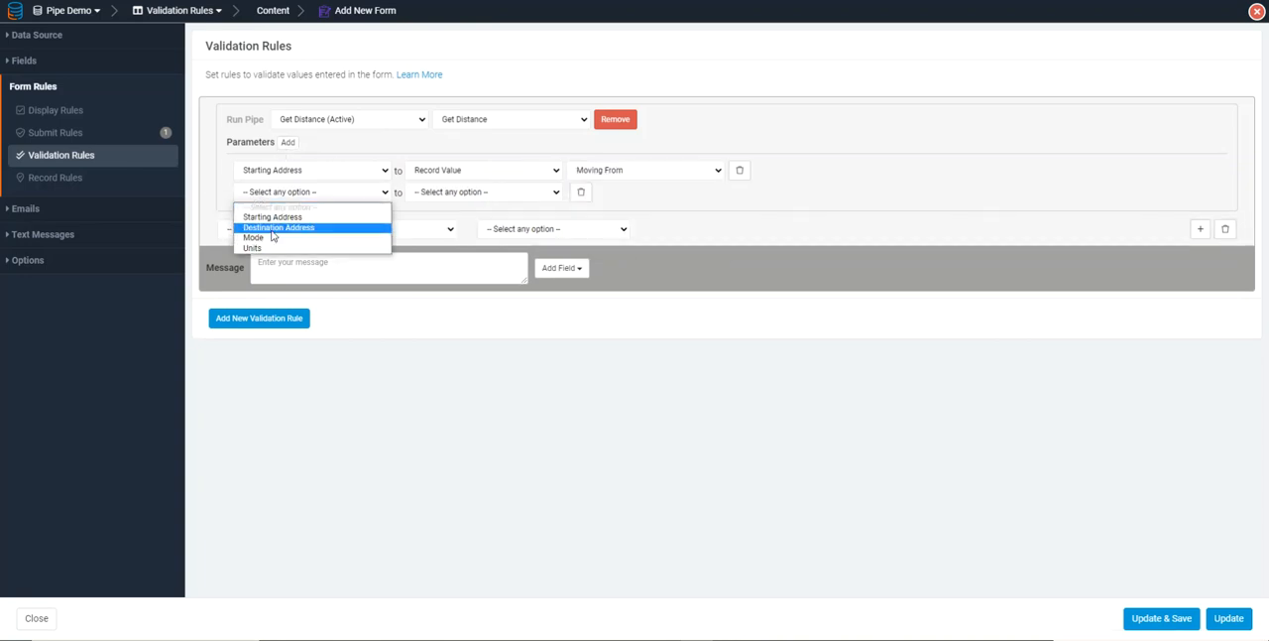
pyautogui.click(277, 227)
pyautogui.click(447, 196)
pyautogui.click(451, 228)
pyautogui.click(616, 193)
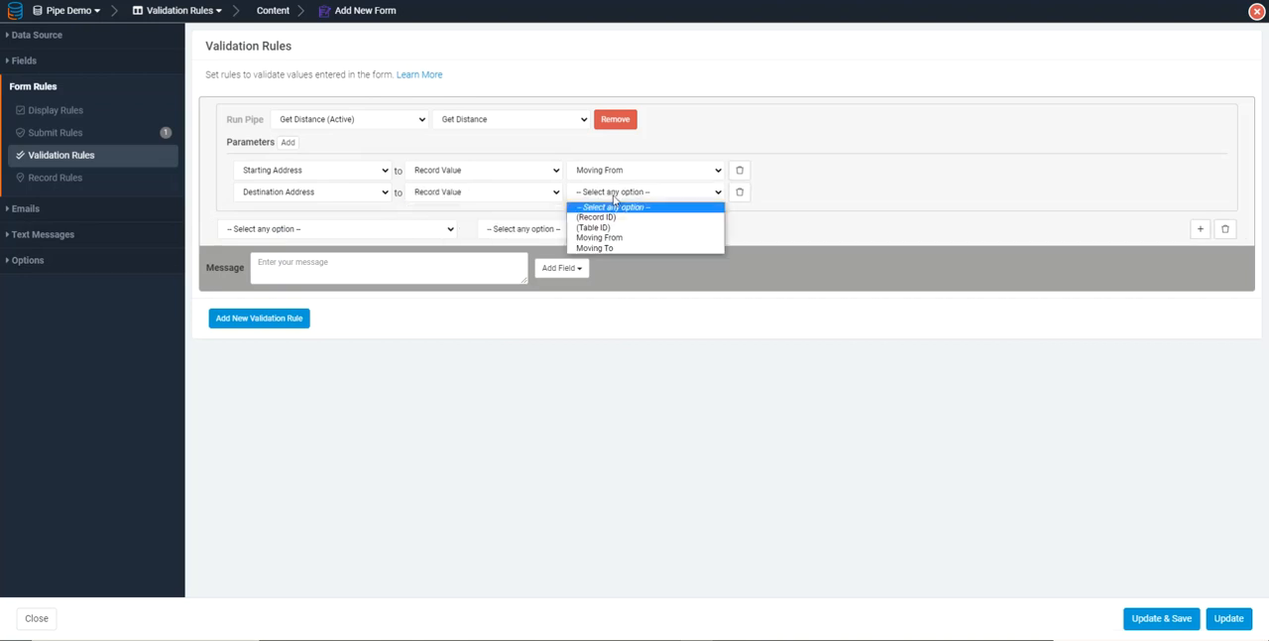
pyautogui.click(616, 248)
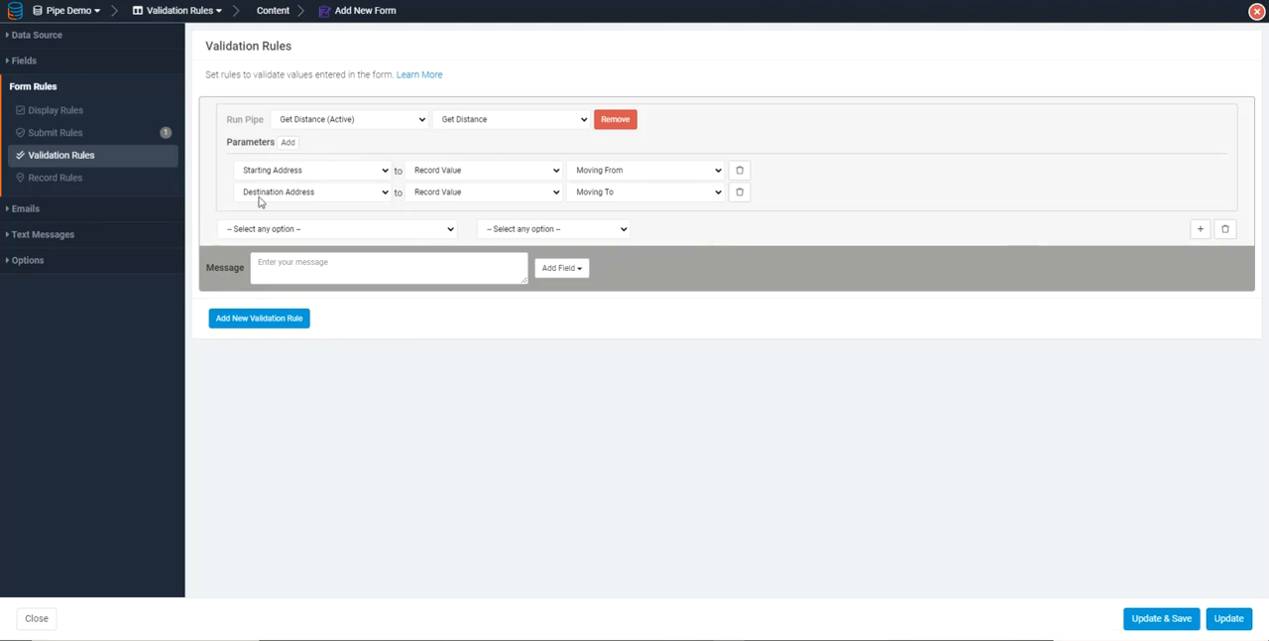
# Set the validation condition to Distance Value higher than the custom value 1000
pyautogui.click(342, 230)
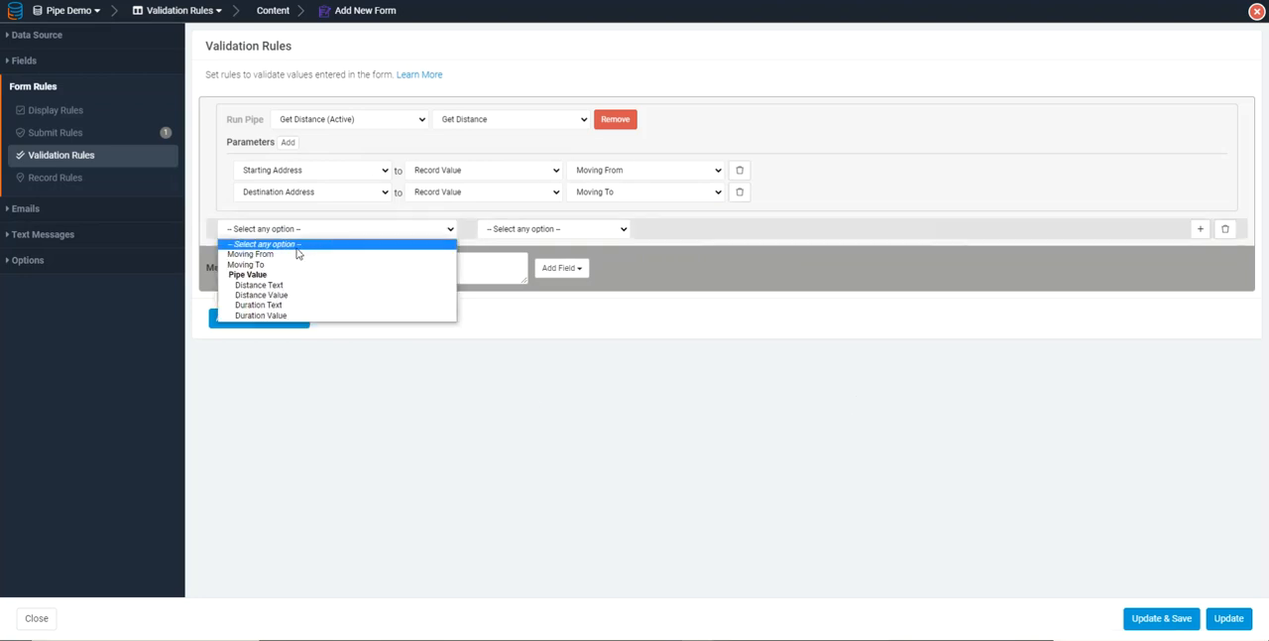
pyautogui.click(287, 301)
pyautogui.click(498, 230)
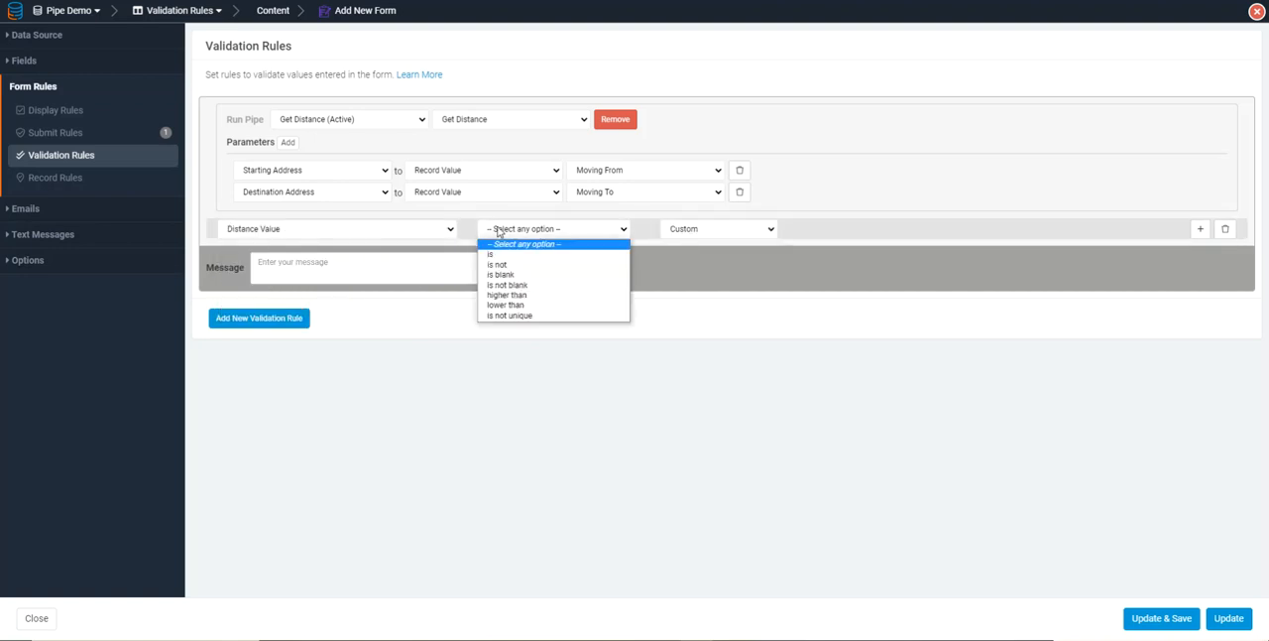
pyautogui.click(508, 295)
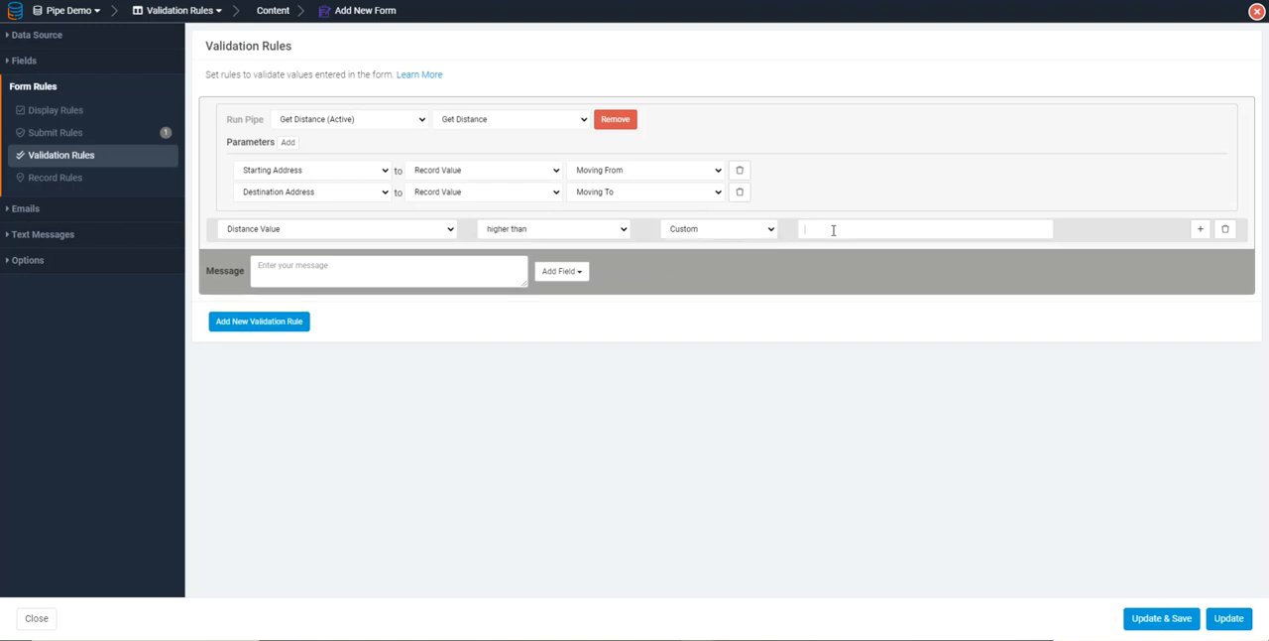
pyautogui.click(262, 234)
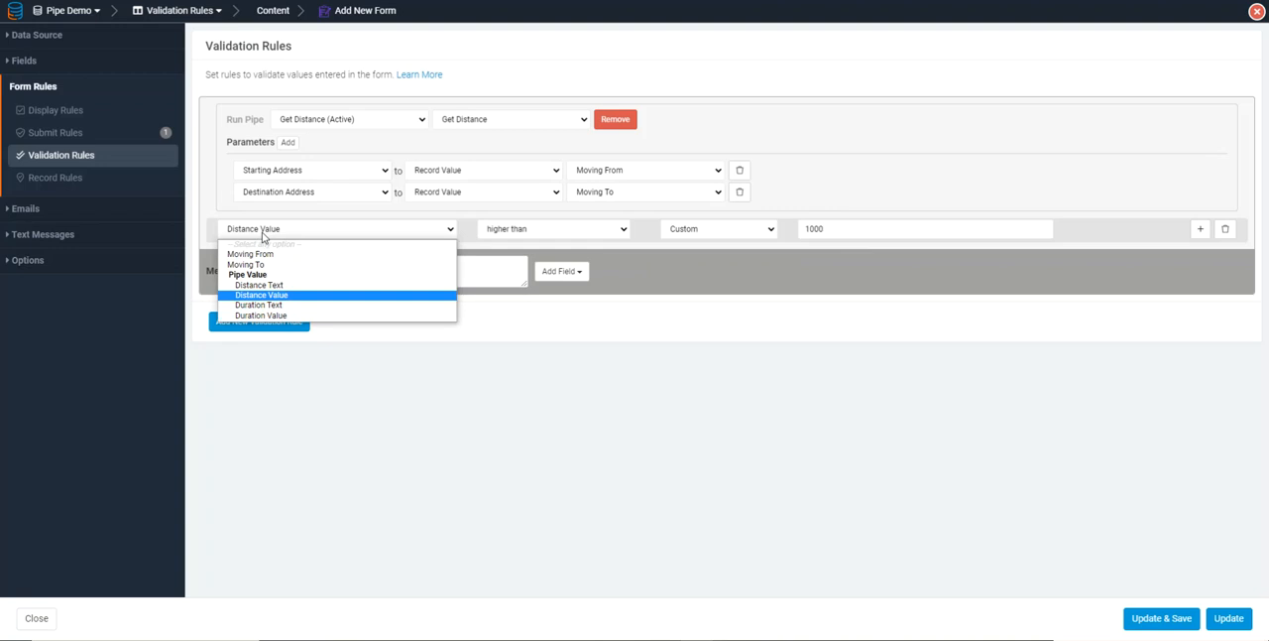
pyautogui.click(263, 234)
pyautogui.click(287, 142)
pyautogui.click(298, 214)
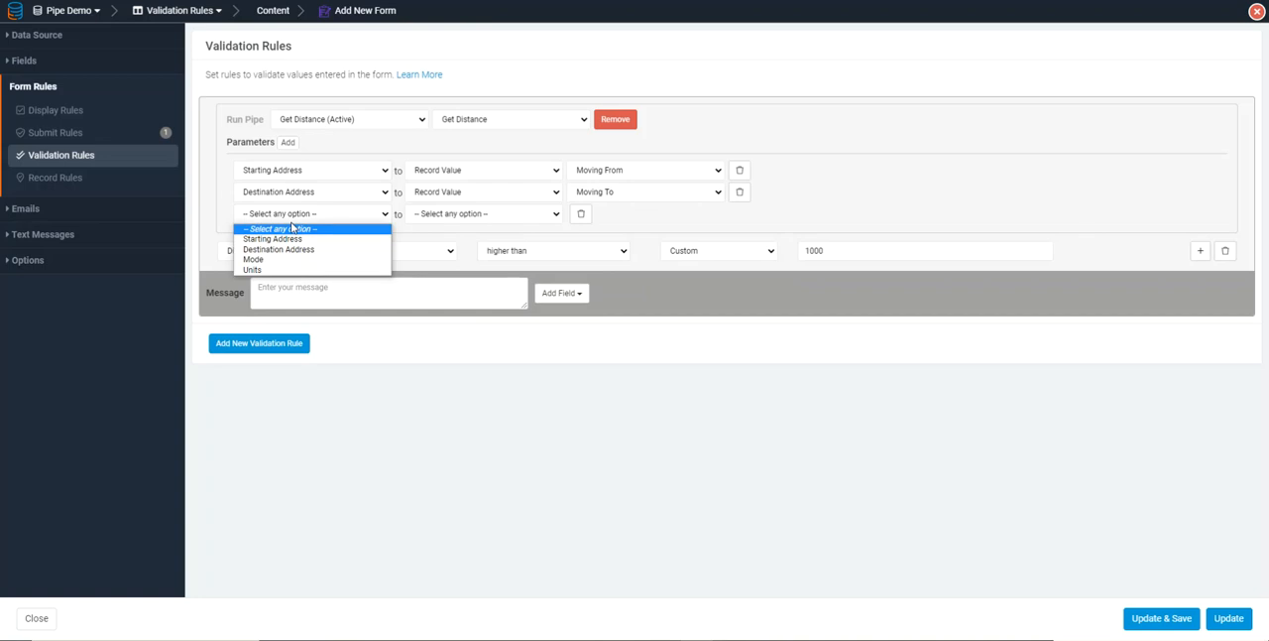
pyautogui.click(265, 274)
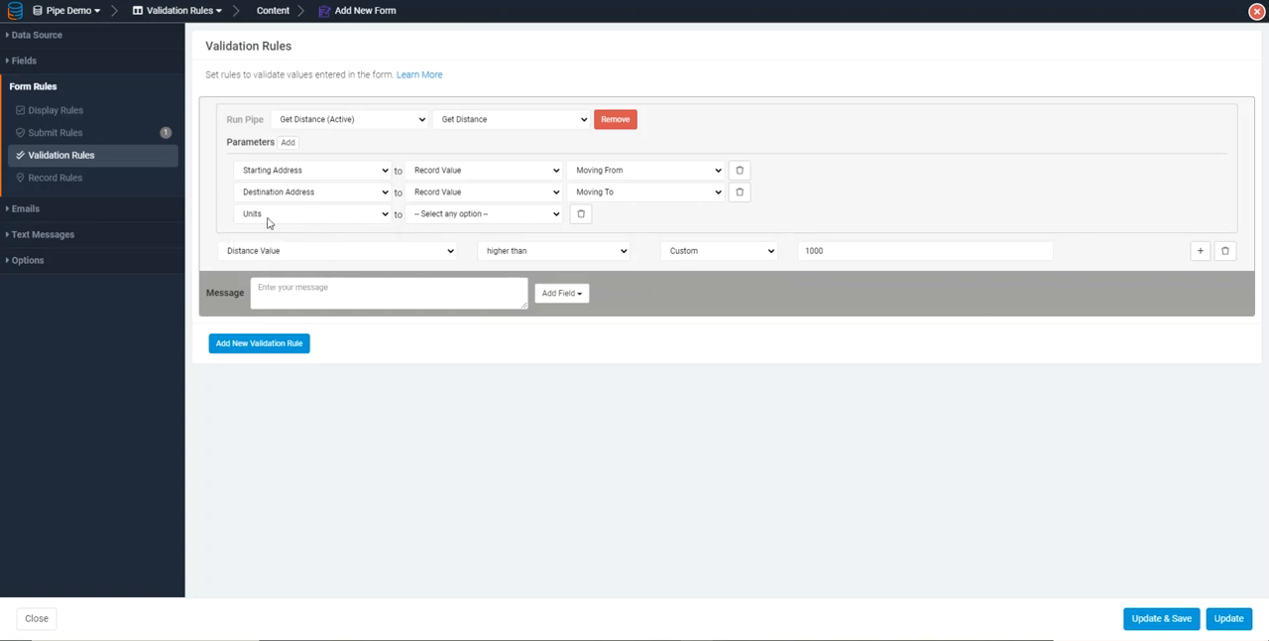
pyautogui.click(579, 214)
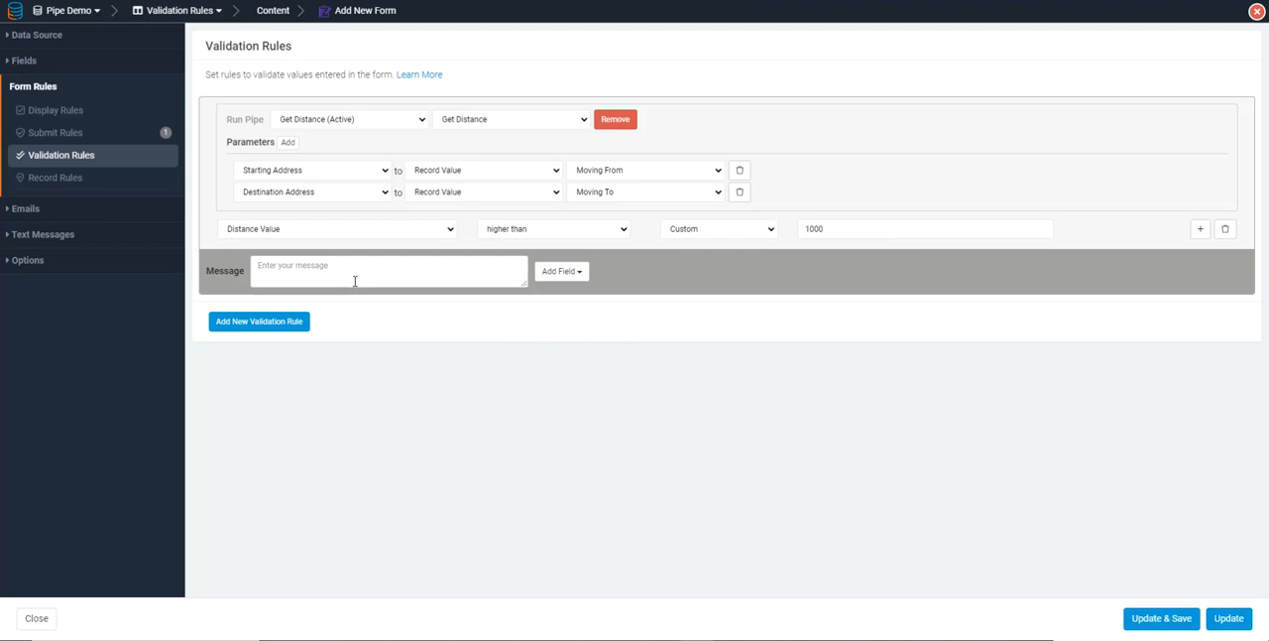
# Set the validation rule's message to "Too far!" and save the form
pyautogui.write('Too far!')
pyautogui.click(1161, 617)
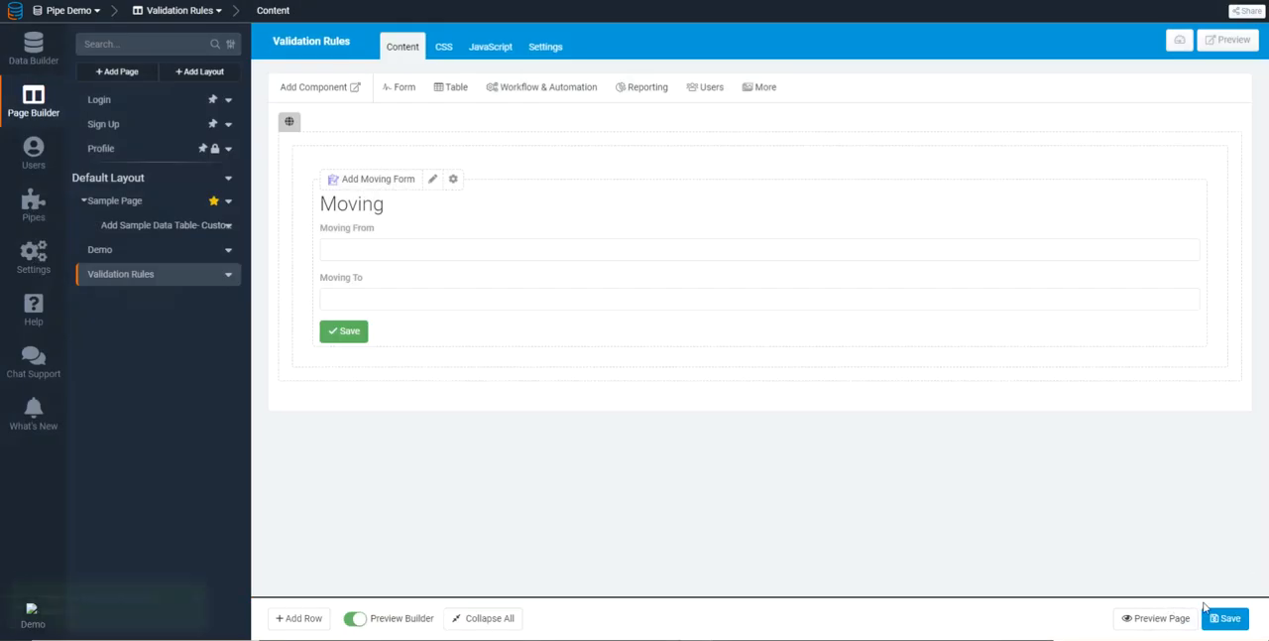
# Preview the page and test the Moving form's validation from 90034, first with a distant destination and again with 90035
pyautogui.click(1162, 618)
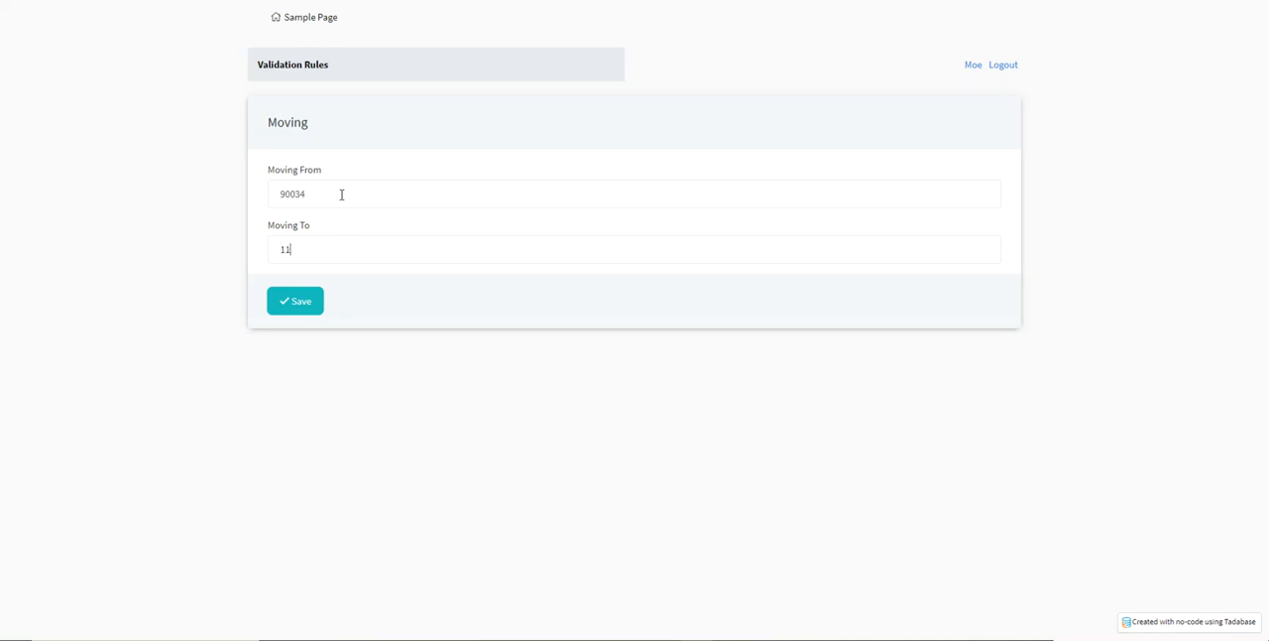
pyautogui.click(295, 300)
pyautogui.moveTo(316, 357); pyautogui.dragTo(274, 355)
pyautogui.moveTo(313, 250); pyautogui.dragTo(252, 260)
pyautogui.write('90035')
pyautogui.click(285, 303)
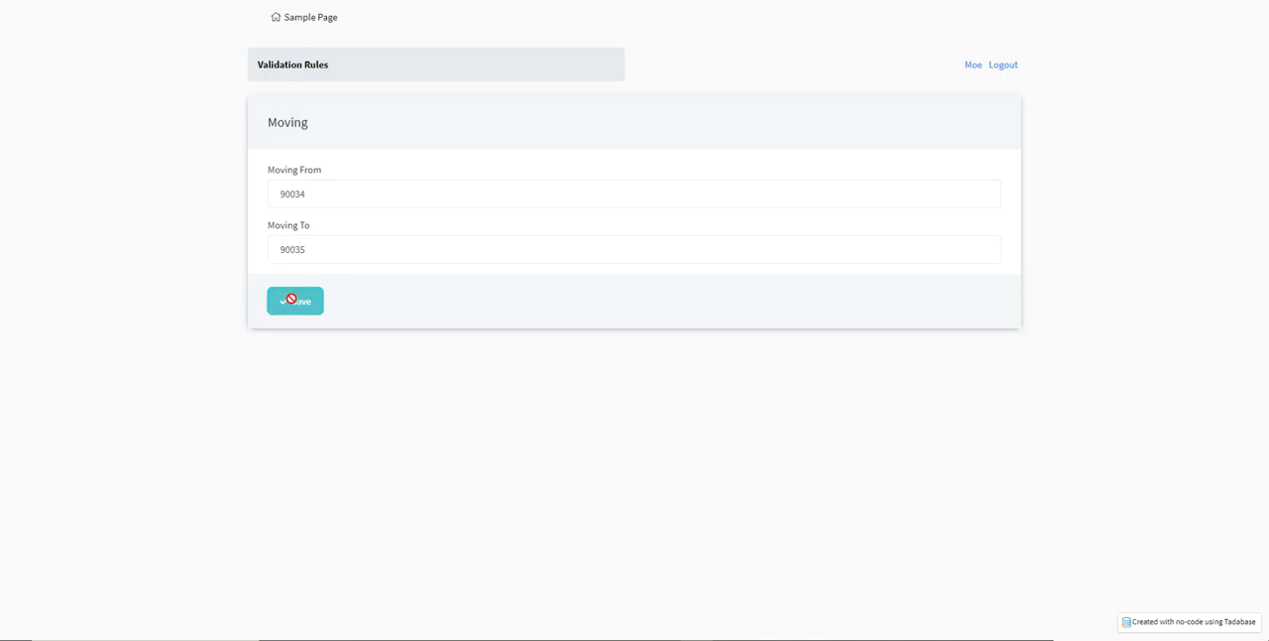
pyautogui.click(321, 193)
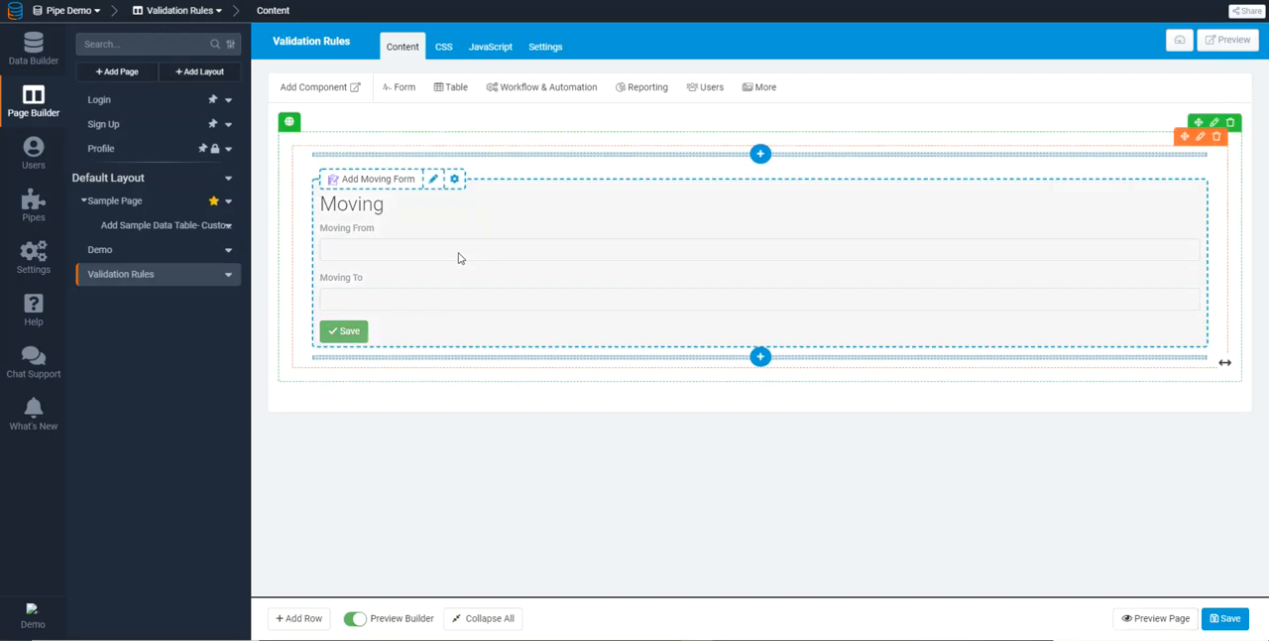
# Set the validation rule's Distance Value limit to 100000, then submit the previewed form from 90035 to 90034
pyautogui.doubleClick(458, 258)
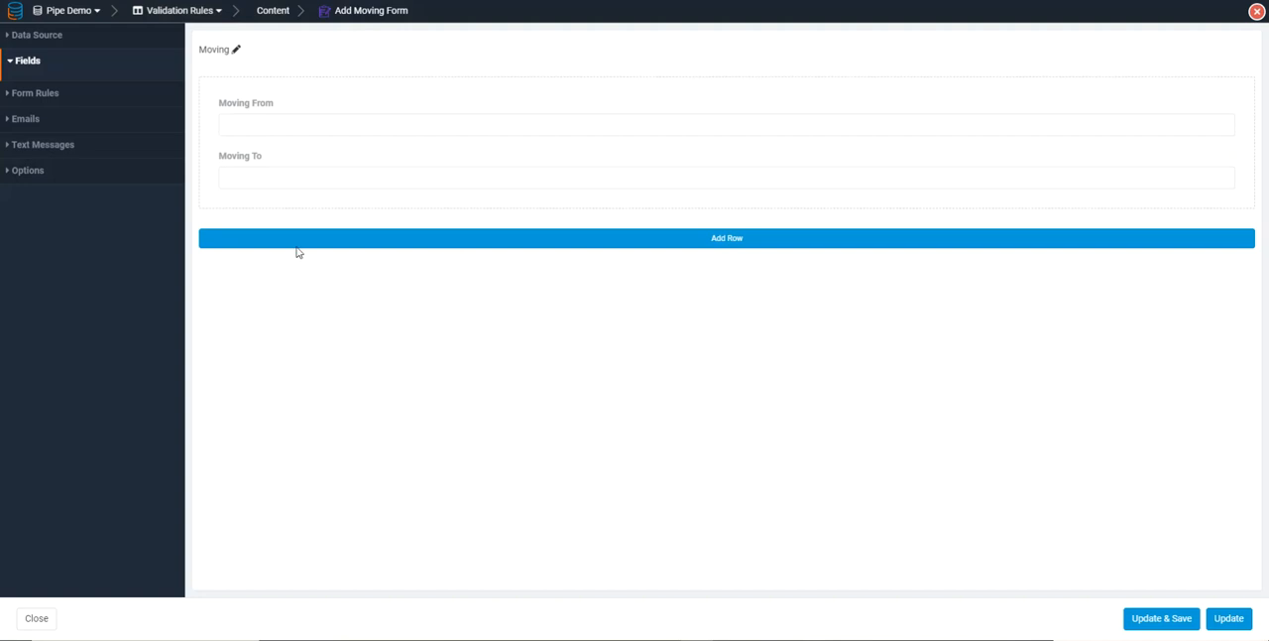
pyautogui.click(34, 87)
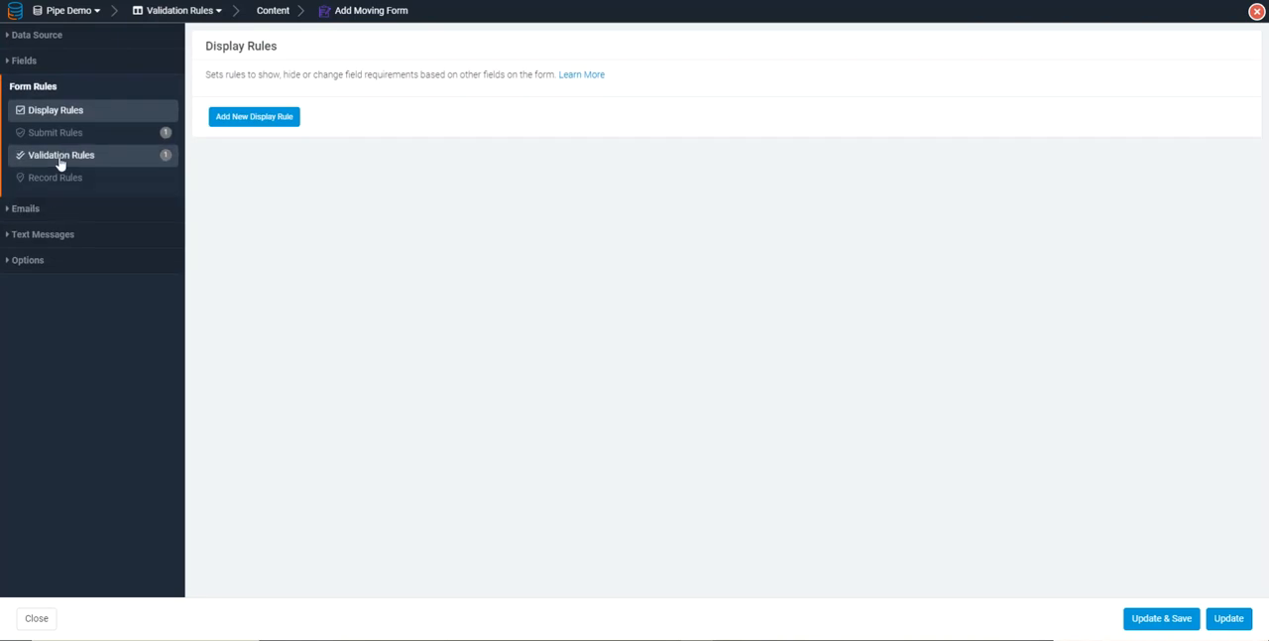
pyautogui.click(57, 158)
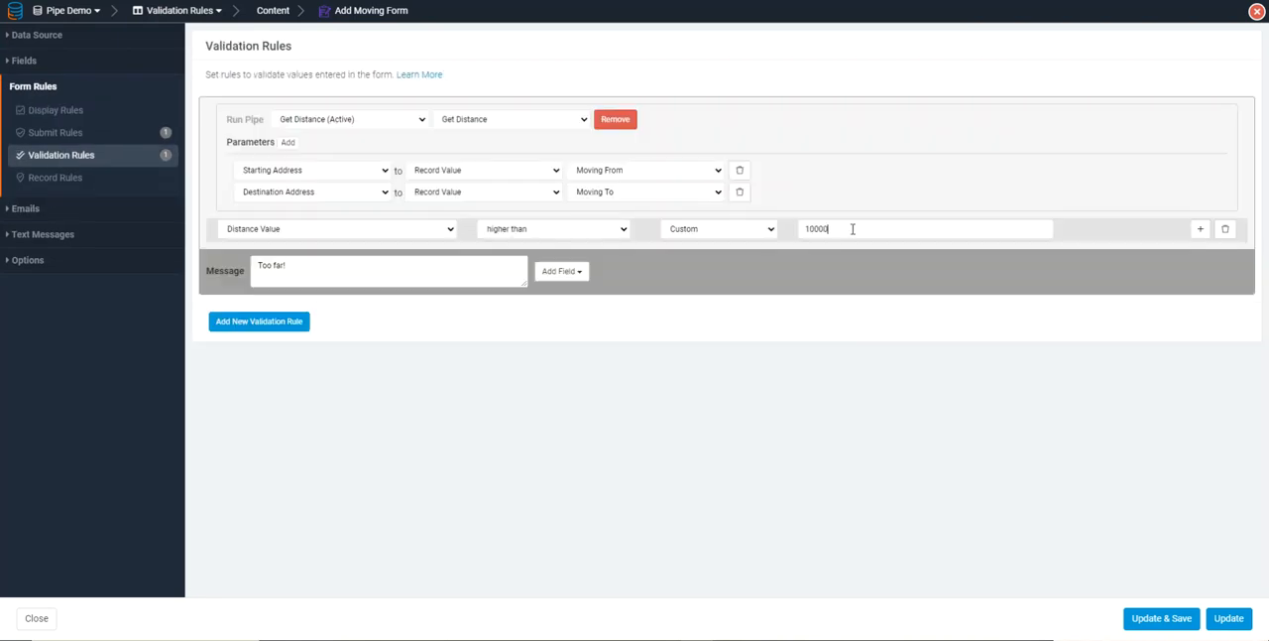
pyautogui.click(1162, 617)
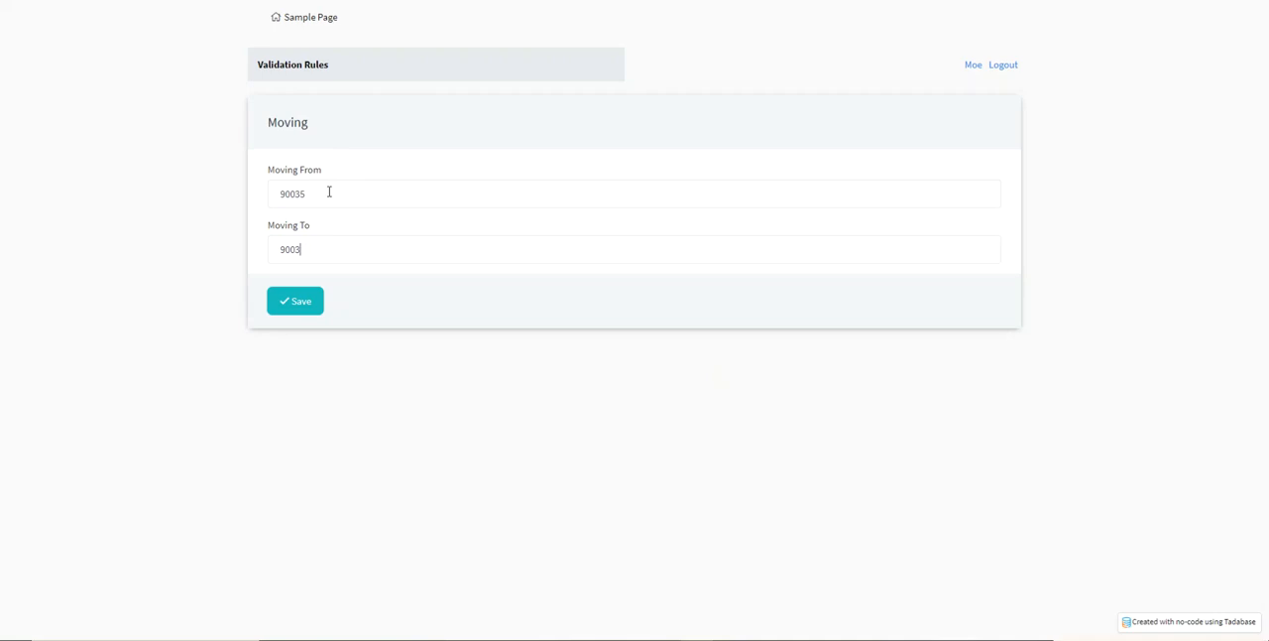
pyautogui.click(306, 318)
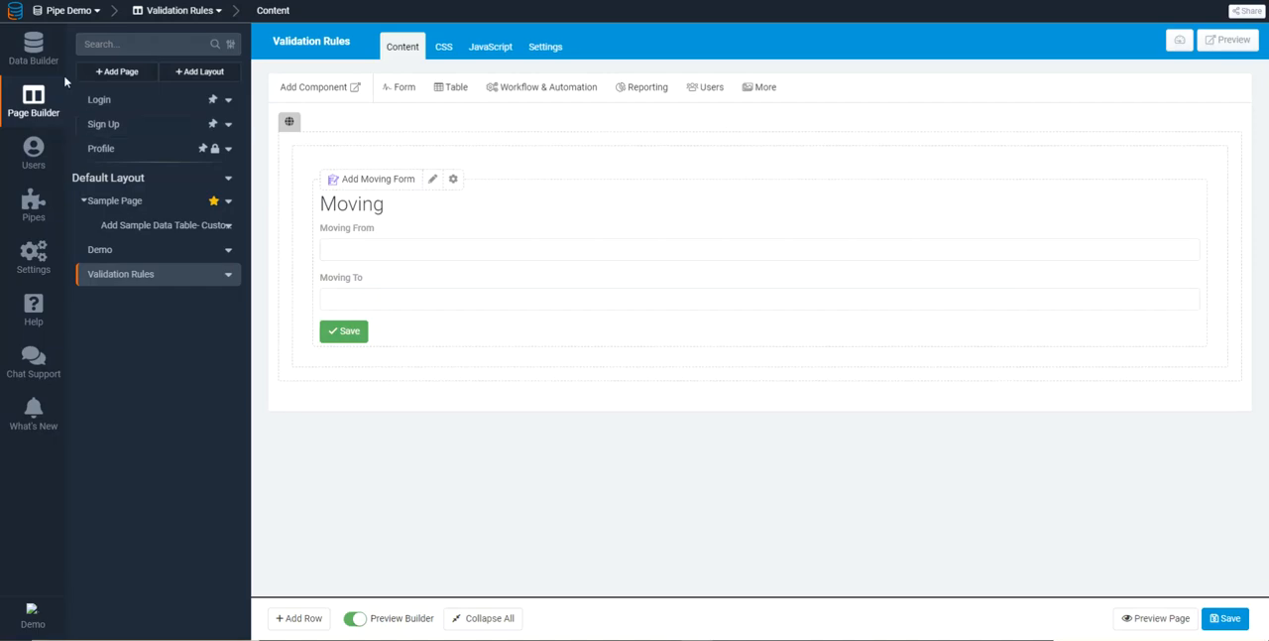
# Add a Number field named Distance to the Moving data table
pyautogui.click(40, 57)
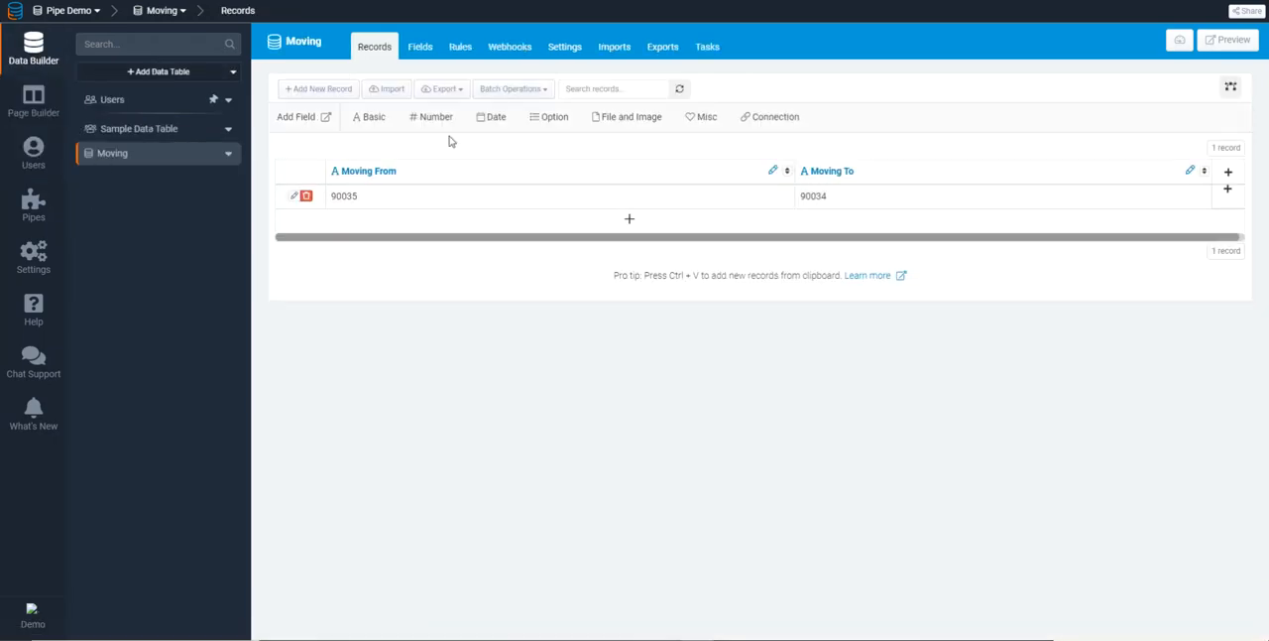
pyautogui.click(372, 116)
pyautogui.click(431, 116)
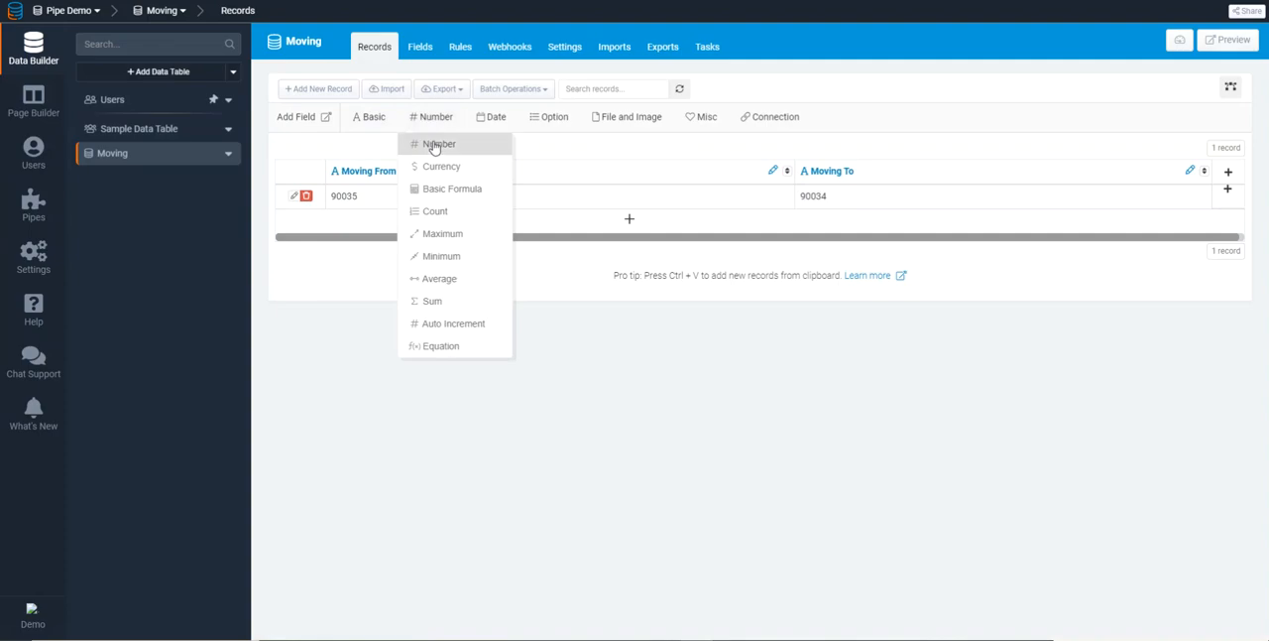
pyautogui.click(430, 143)
pyautogui.doubleClick(815, 86)
pyautogui.write('Distance')
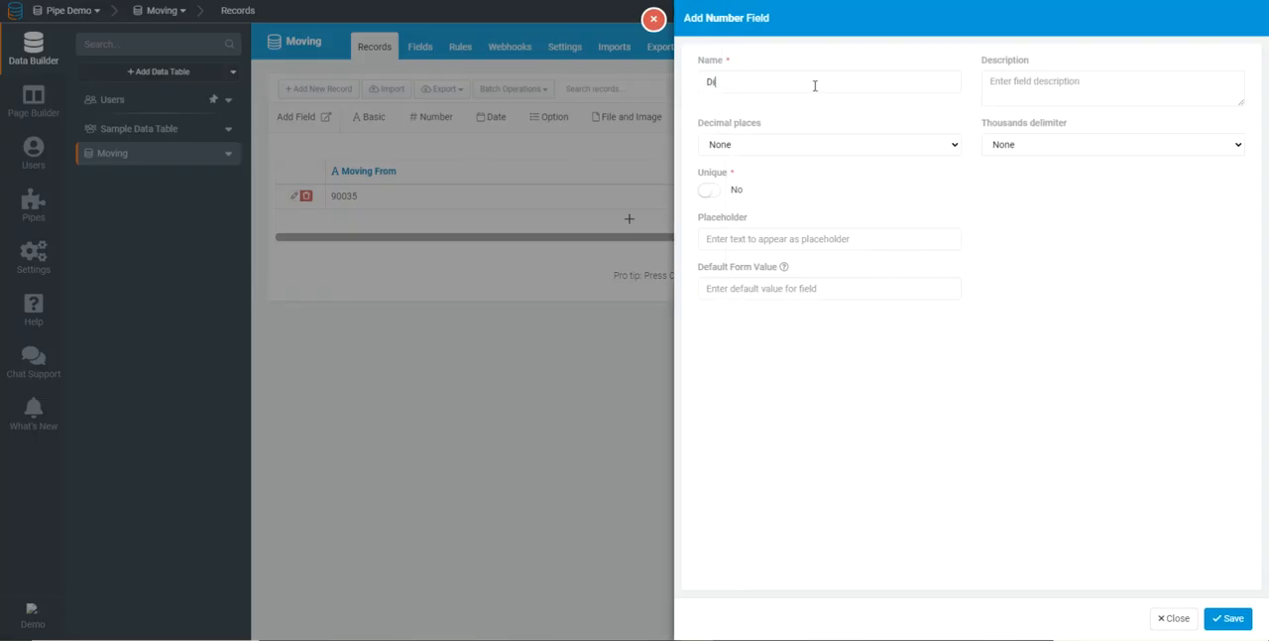
pyautogui.click(1228, 617)
# Narrow the Moving form's field column to about half width and place the Distance field in a second column beside it
pyautogui.click(28, 107)
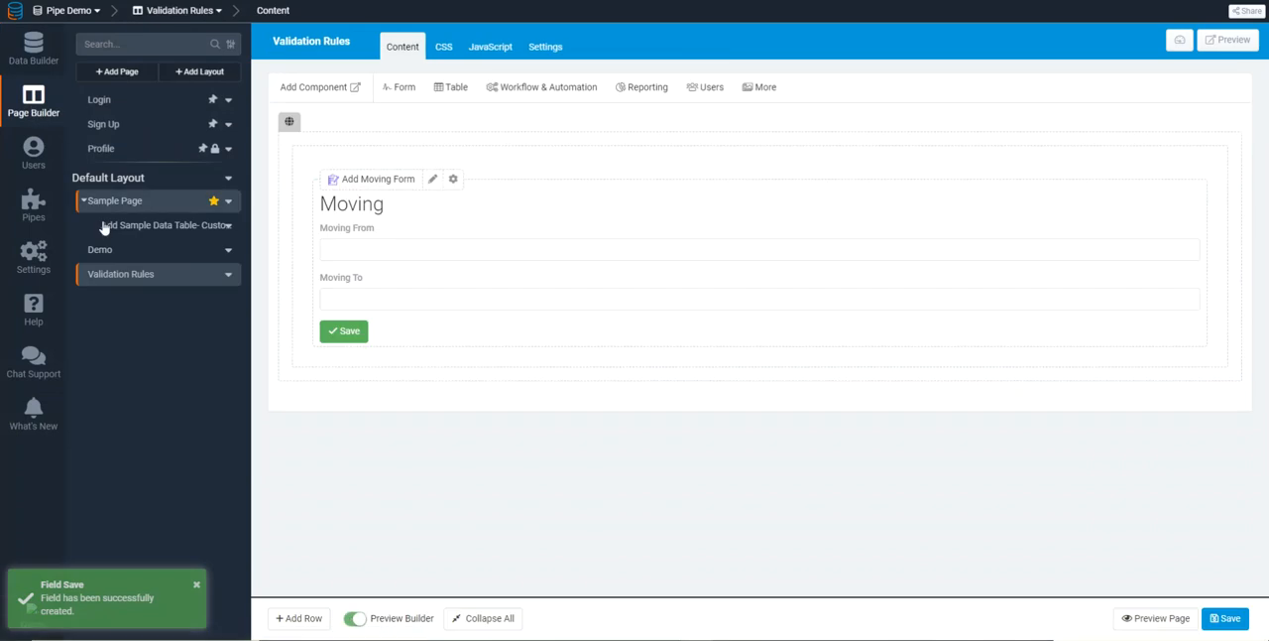
pyautogui.click(476, 244)
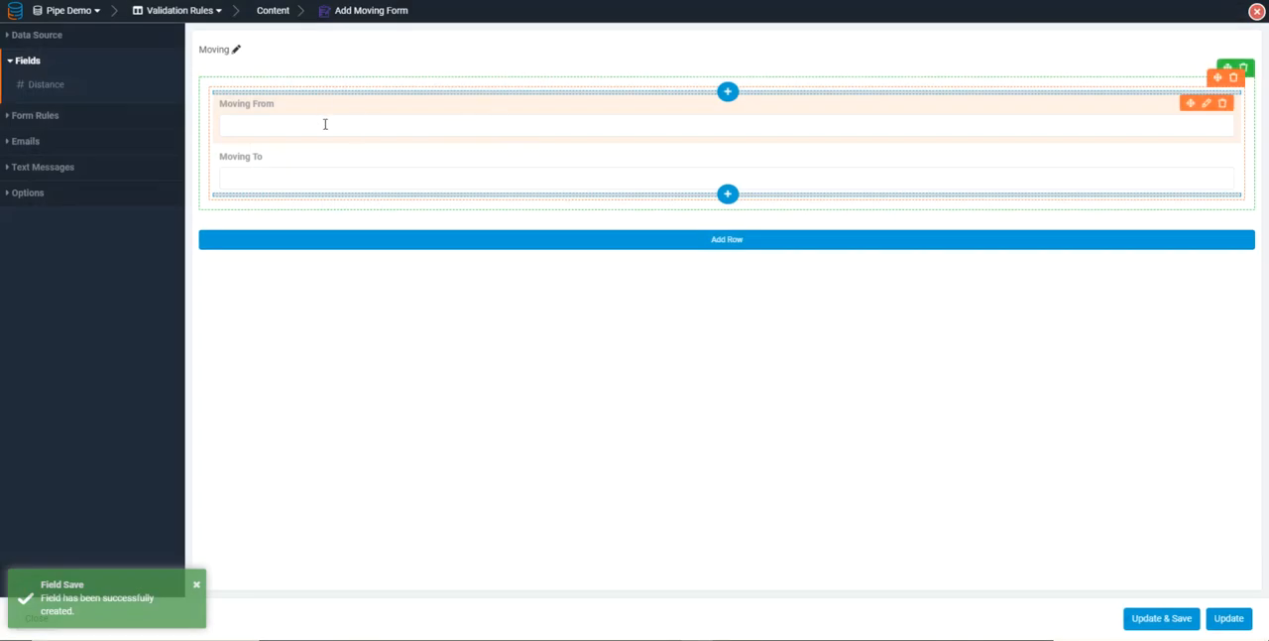
pyautogui.moveTo(1241, 156); pyautogui.dragTo(751, 149)
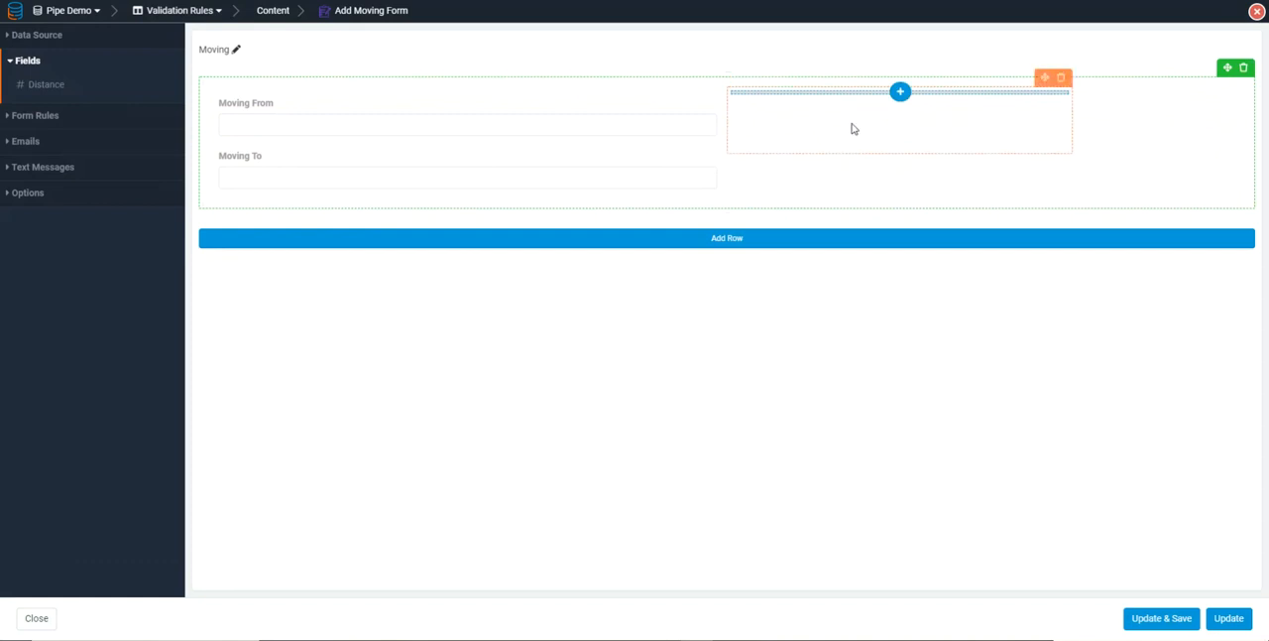
pyautogui.click(900, 92)
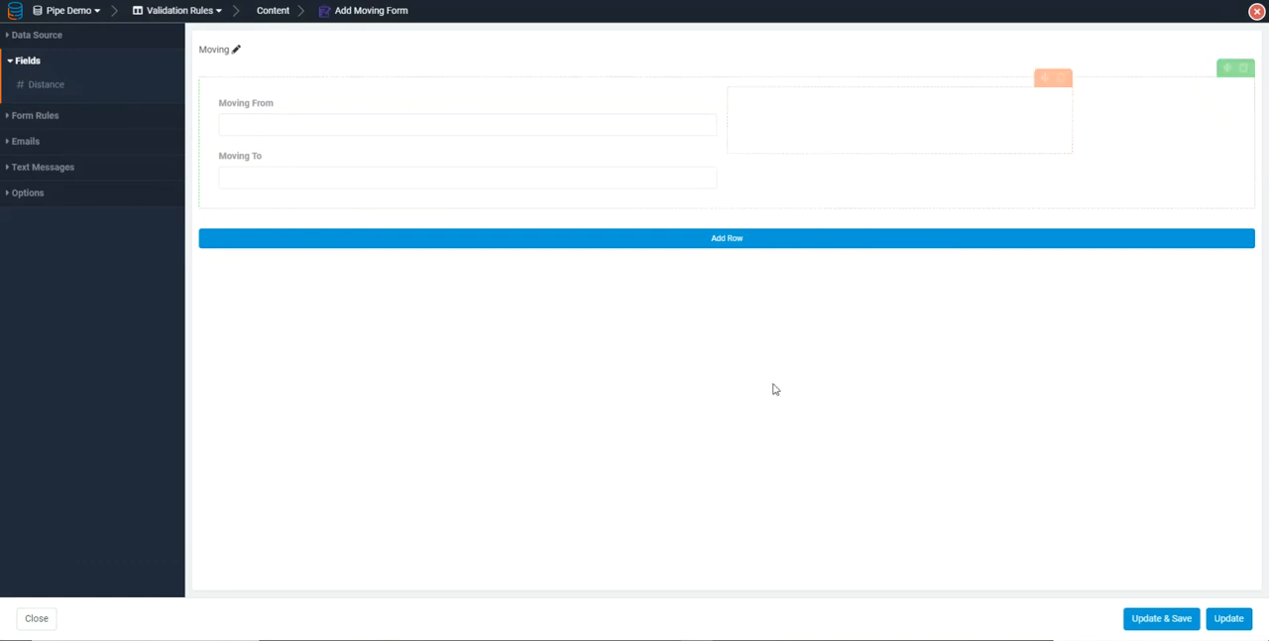
pyautogui.moveTo(80, 88); pyautogui.dragTo(536, 201)
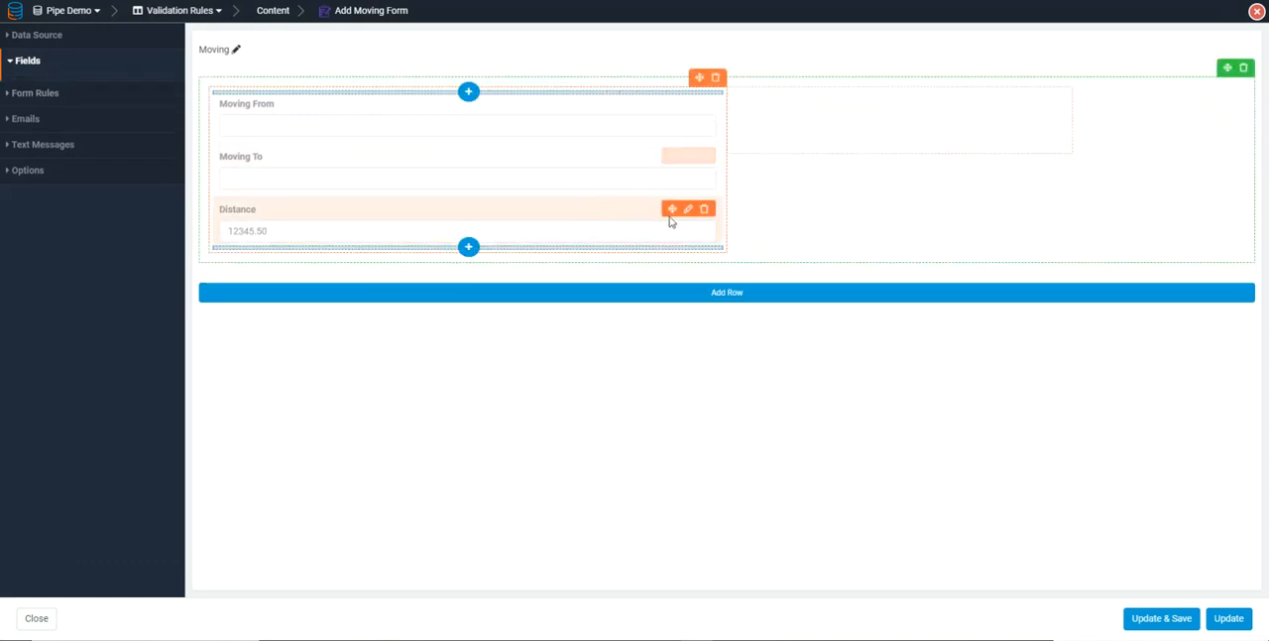
pyautogui.moveTo(670, 211); pyautogui.dragTo(852, 119)
# Add a Trigger Pipe element to the form below the Distance field
pyautogui.click(468, 194)
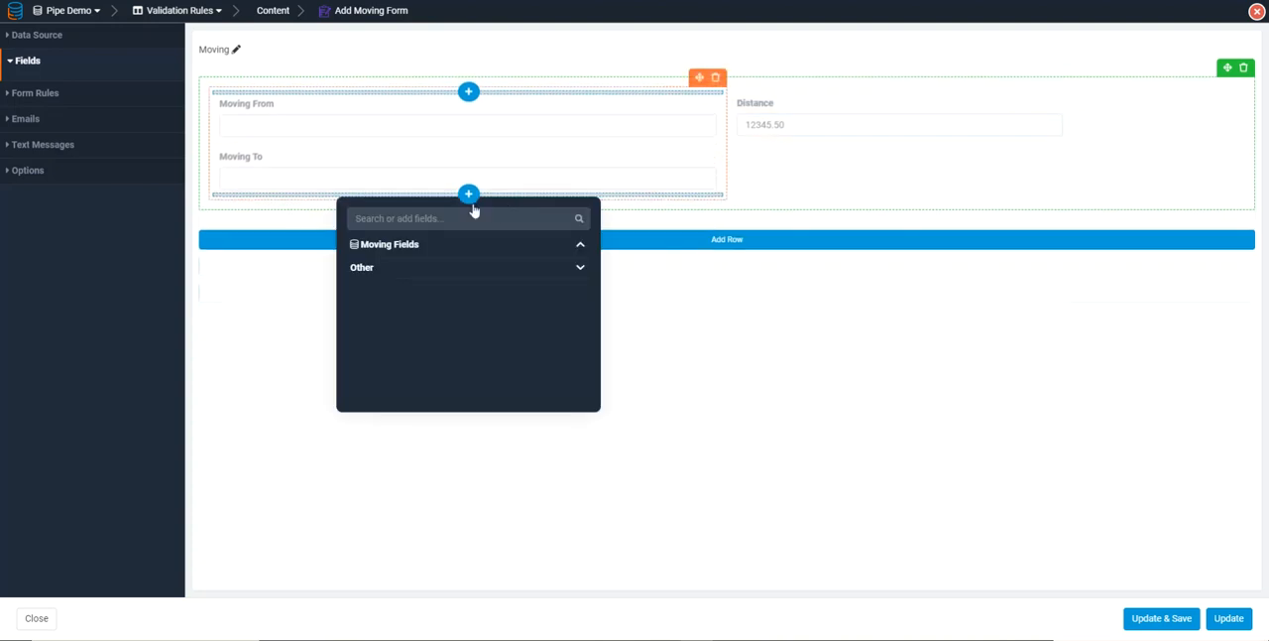
pyautogui.click(374, 270)
pyautogui.click(375, 307)
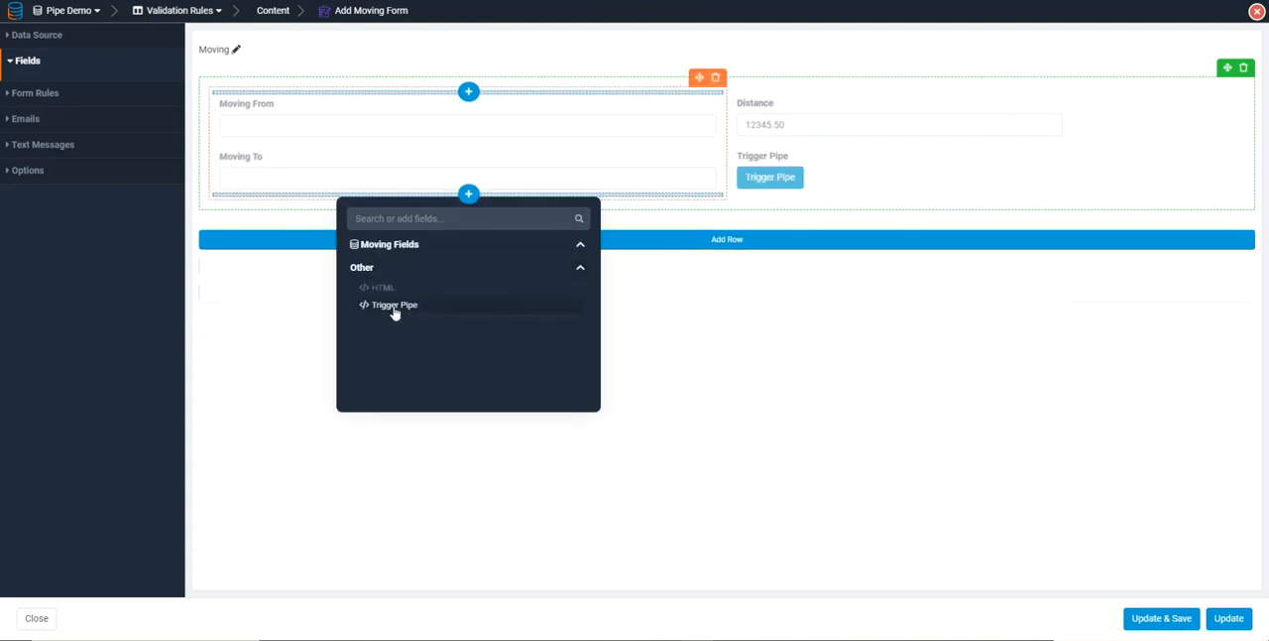
# Configure the Trigger Pipe element to run the Get Distance pipe with the Get Distance method
pyautogui.click(840, 166)
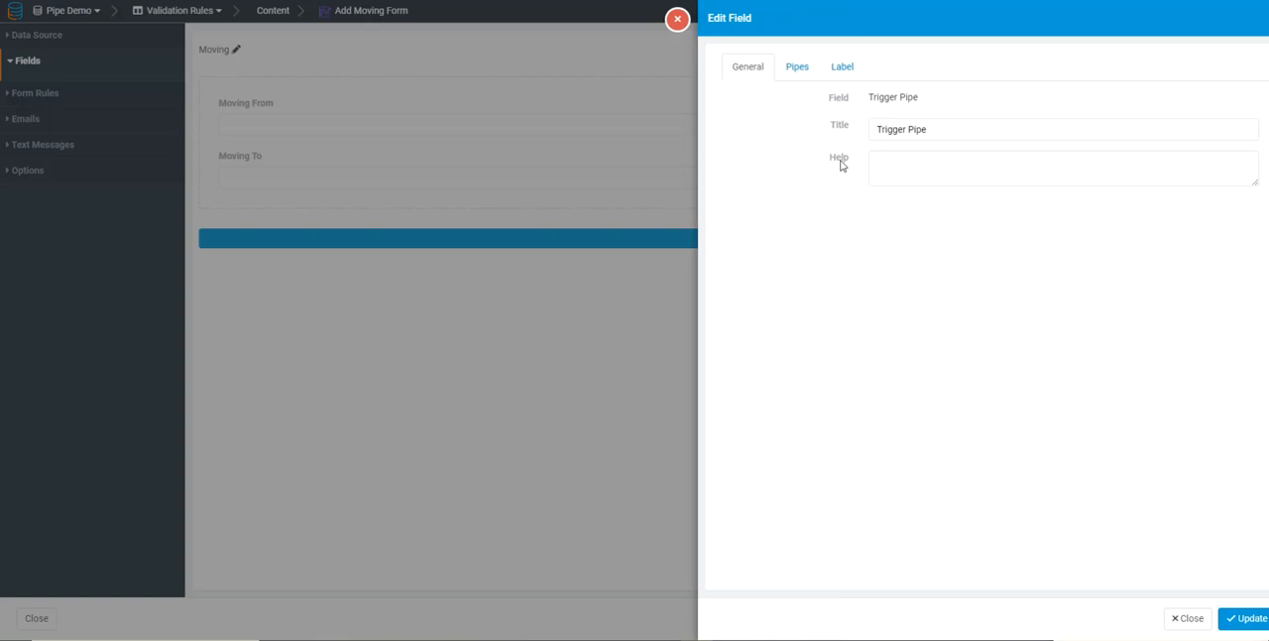
pyautogui.click(778, 69)
pyautogui.click(816, 112)
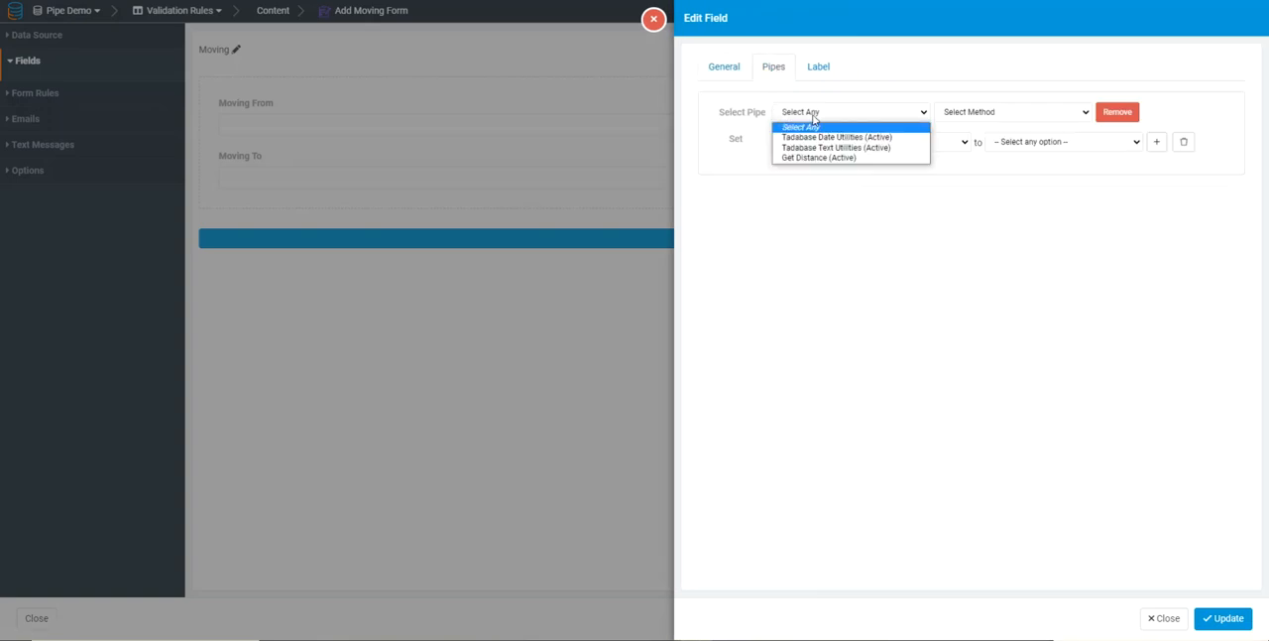
pyautogui.click(822, 163)
pyautogui.click(965, 115)
pyautogui.click(966, 137)
# Add a Starting Address parameter to the Trigger Pipe element and map it to the record value Moving From
pyautogui.click(793, 135)
pyautogui.click(795, 161)
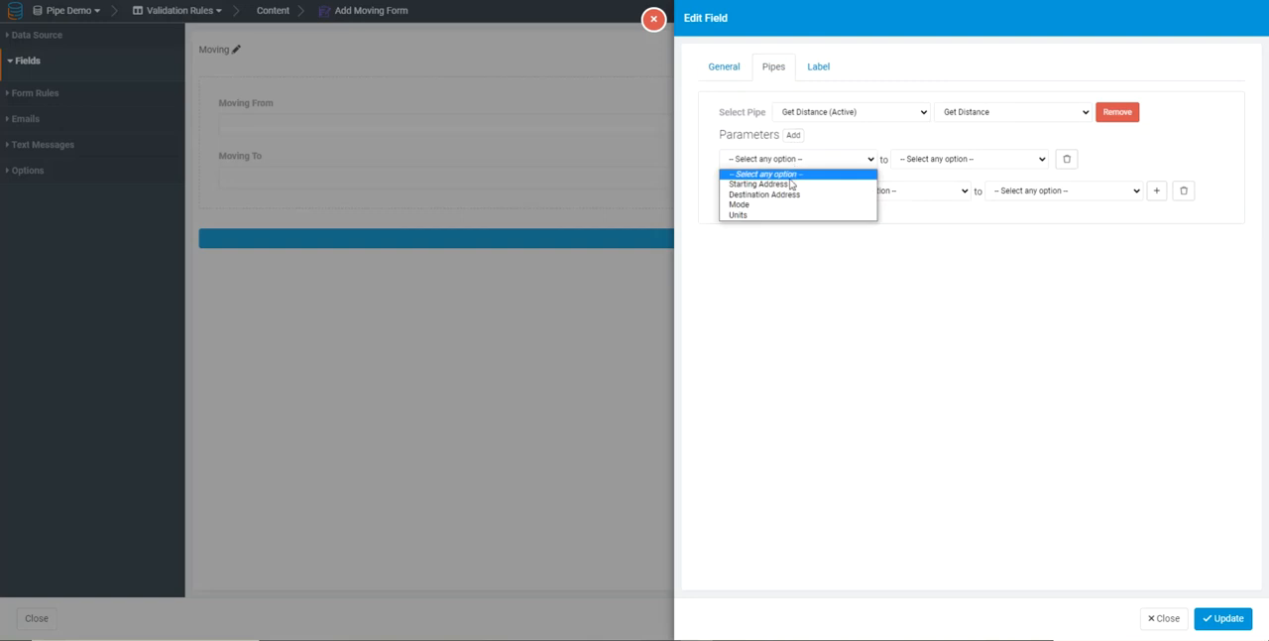
pyautogui.click(781, 185)
pyautogui.click(925, 164)
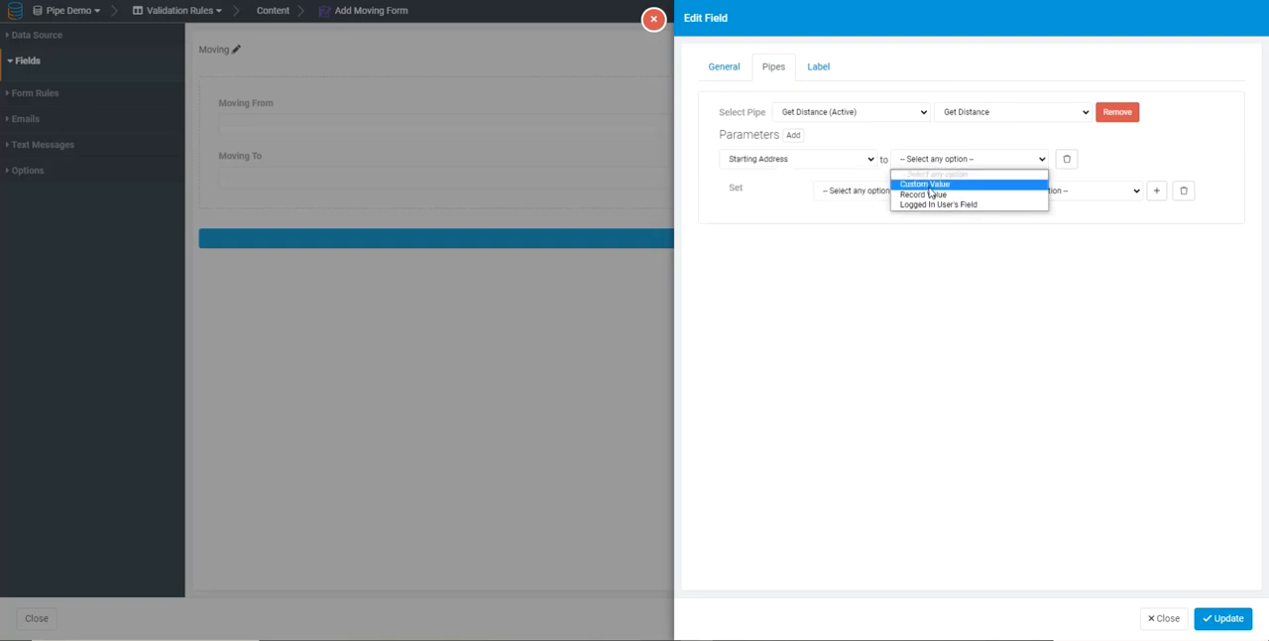
pyautogui.click(923, 194)
pyautogui.click(1069, 161)
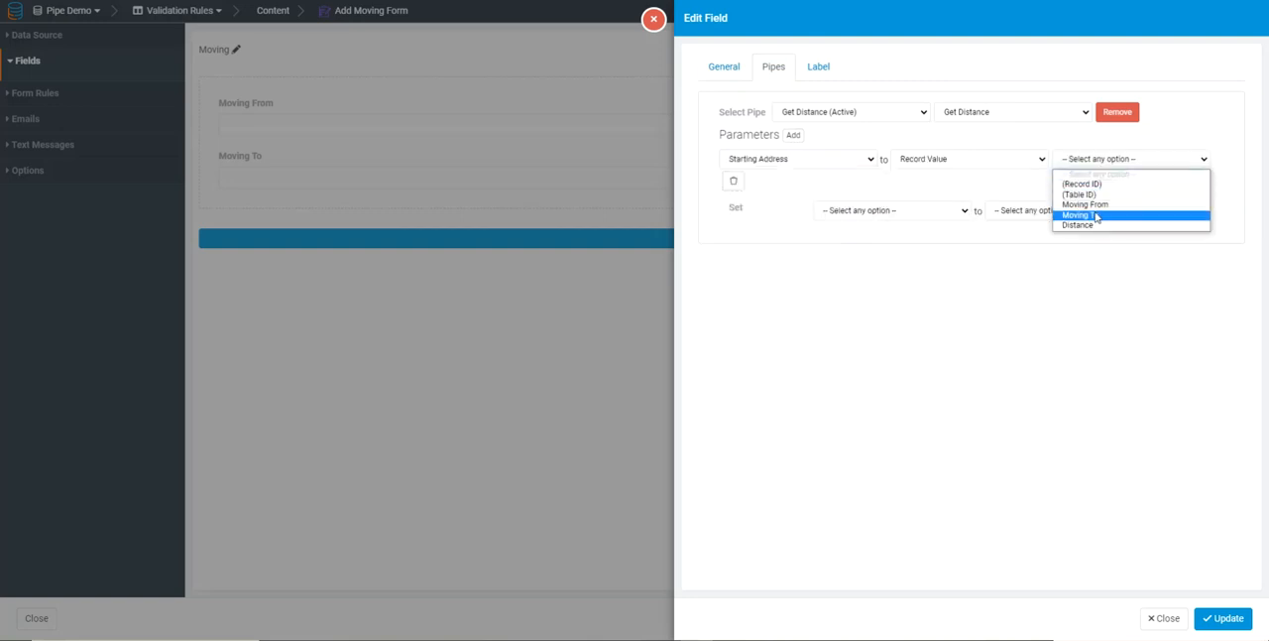
pyautogui.click(1088, 205)
# Add a Destination Address parameter to the Trigger Pipe element and map it to the record value Moving To
pyautogui.click(793, 135)
pyautogui.click(765, 202)
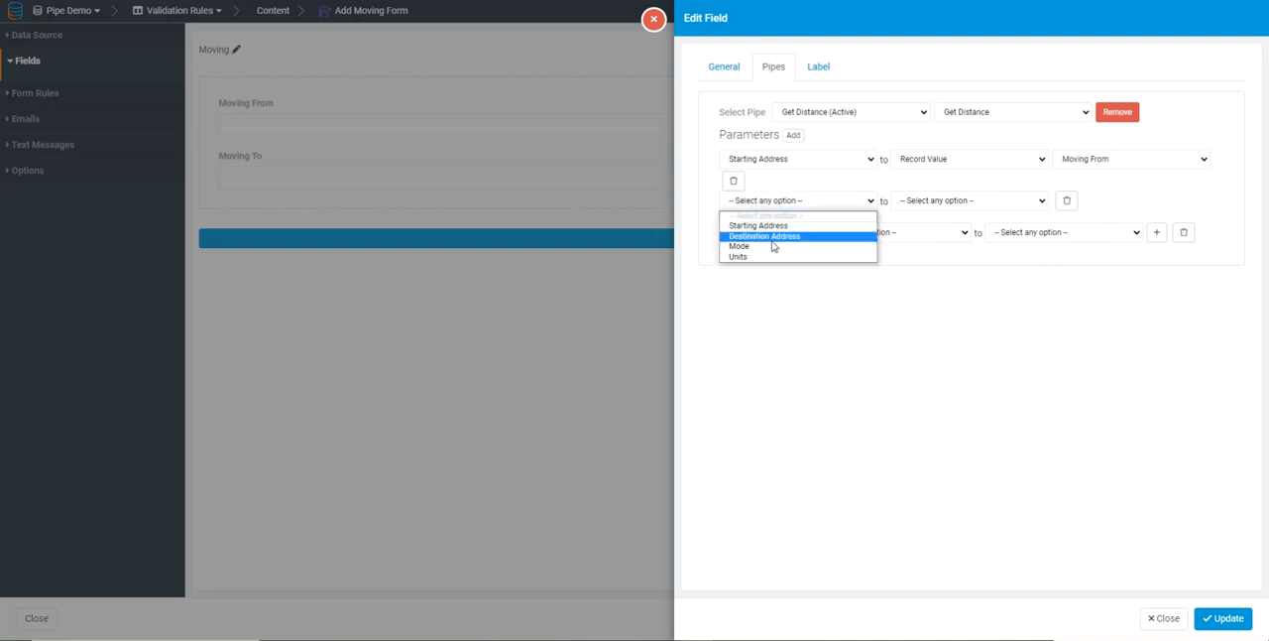
pyautogui.click(769, 238)
pyautogui.click(929, 205)
pyautogui.click(939, 237)
pyautogui.click(1098, 203)
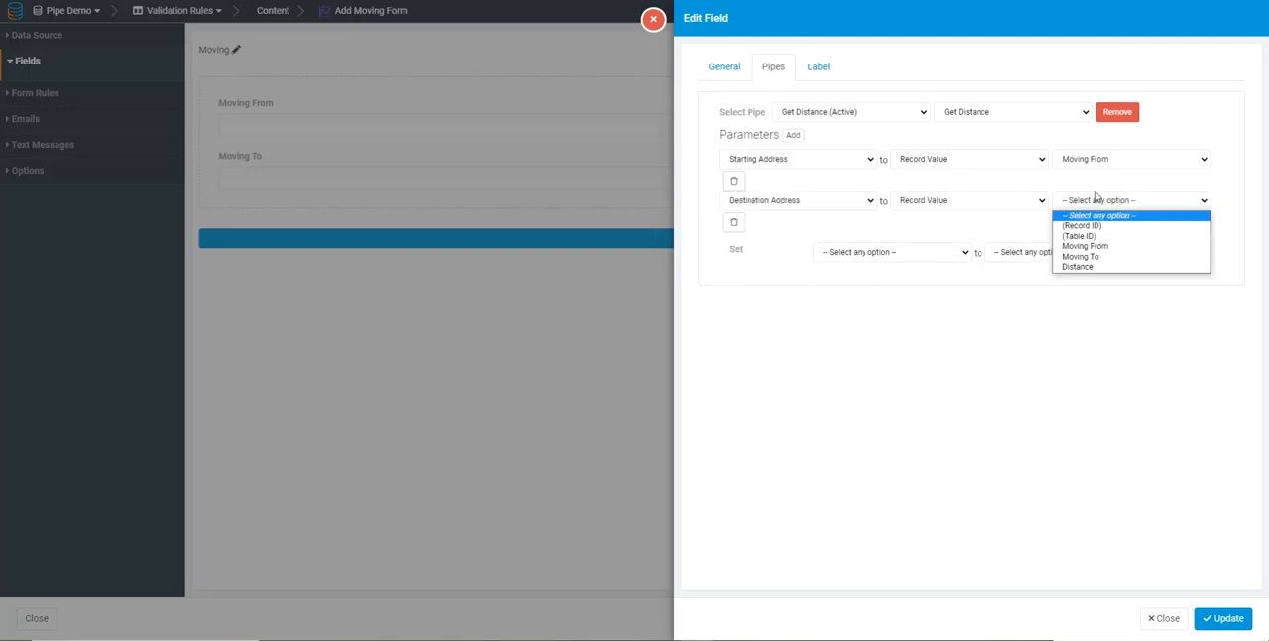
pyautogui.click(1091, 257)
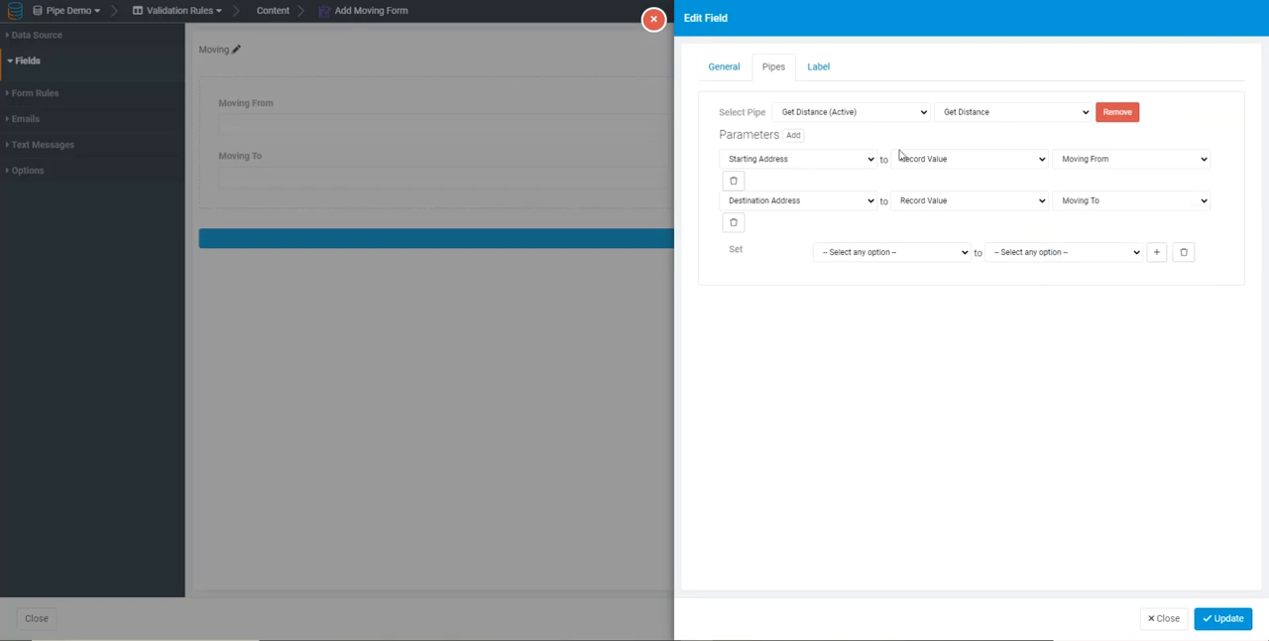
# Set the Distance field to receive the pipe's Distance Value and save the form
pyautogui.click(847, 254)
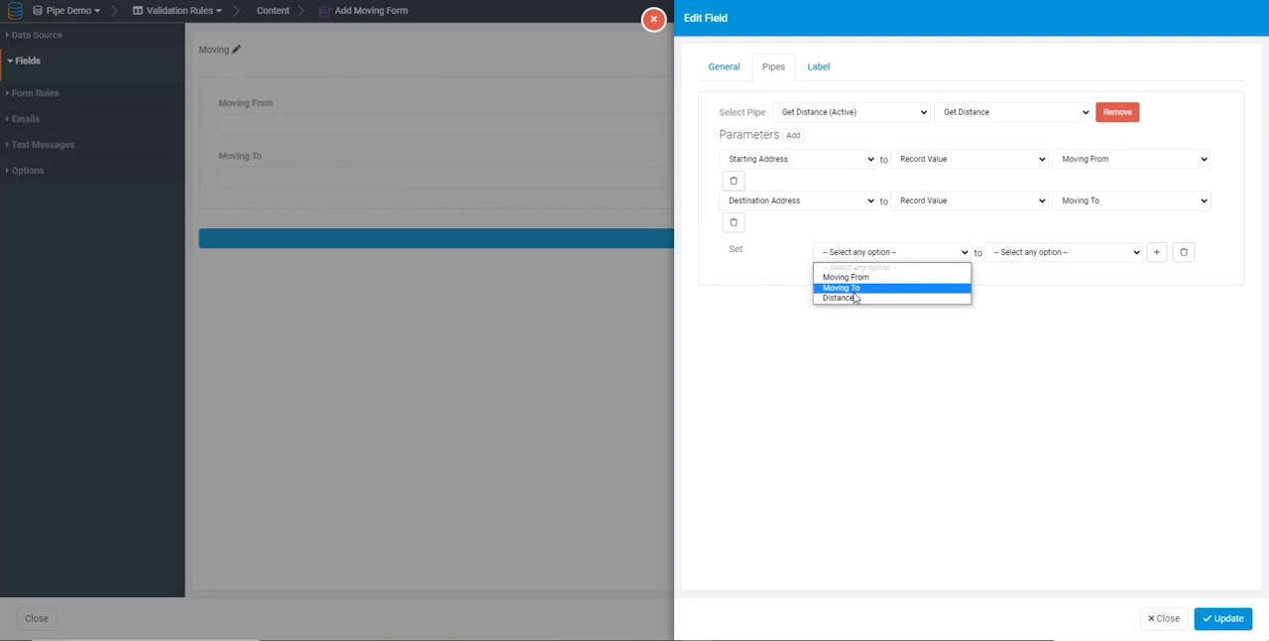
pyautogui.click(842, 298)
pyautogui.click(1039, 253)
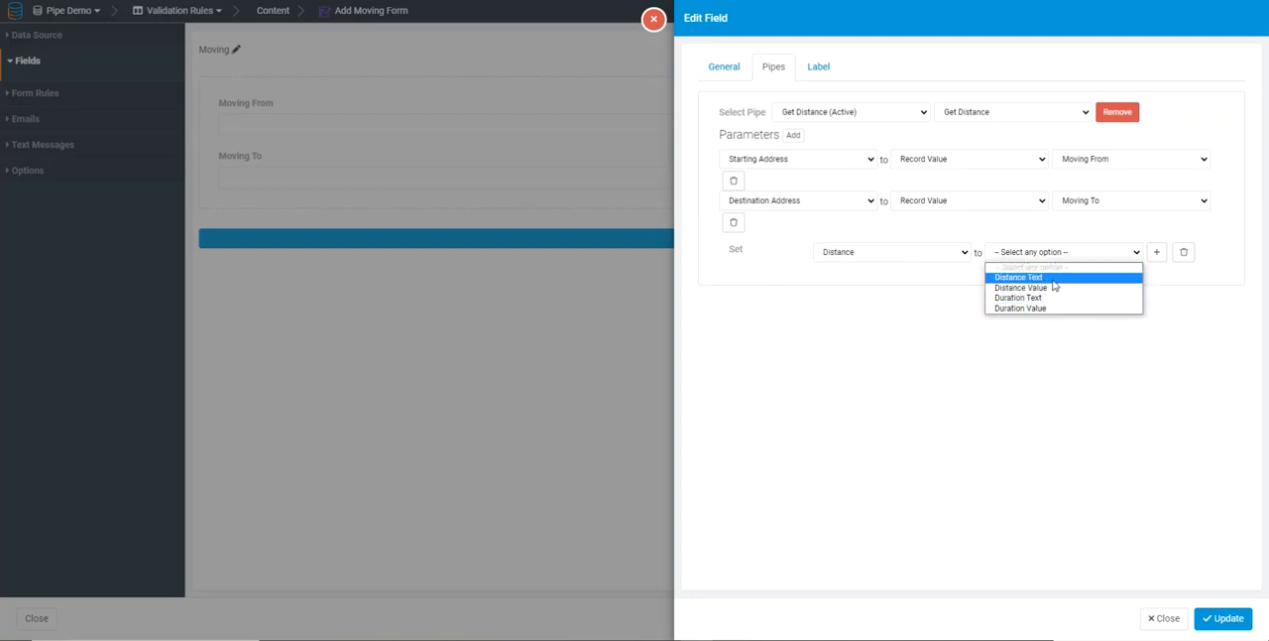
pyautogui.click(1046, 288)
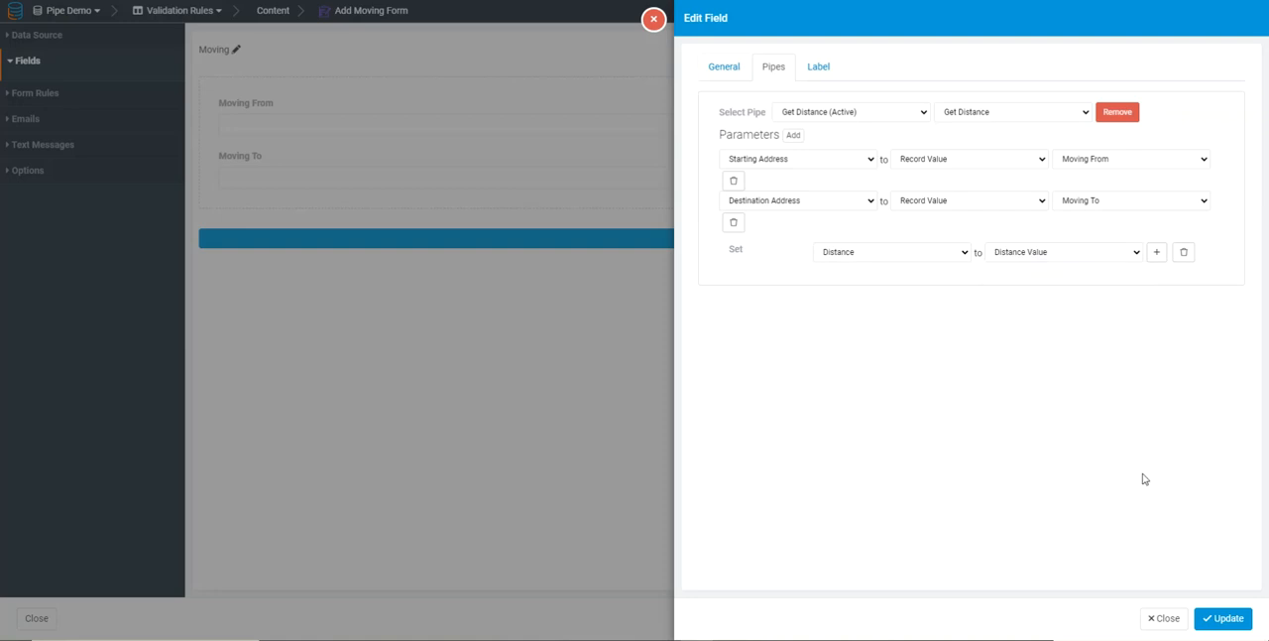
pyautogui.click(1224, 618)
pyautogui.click(1140, 618)
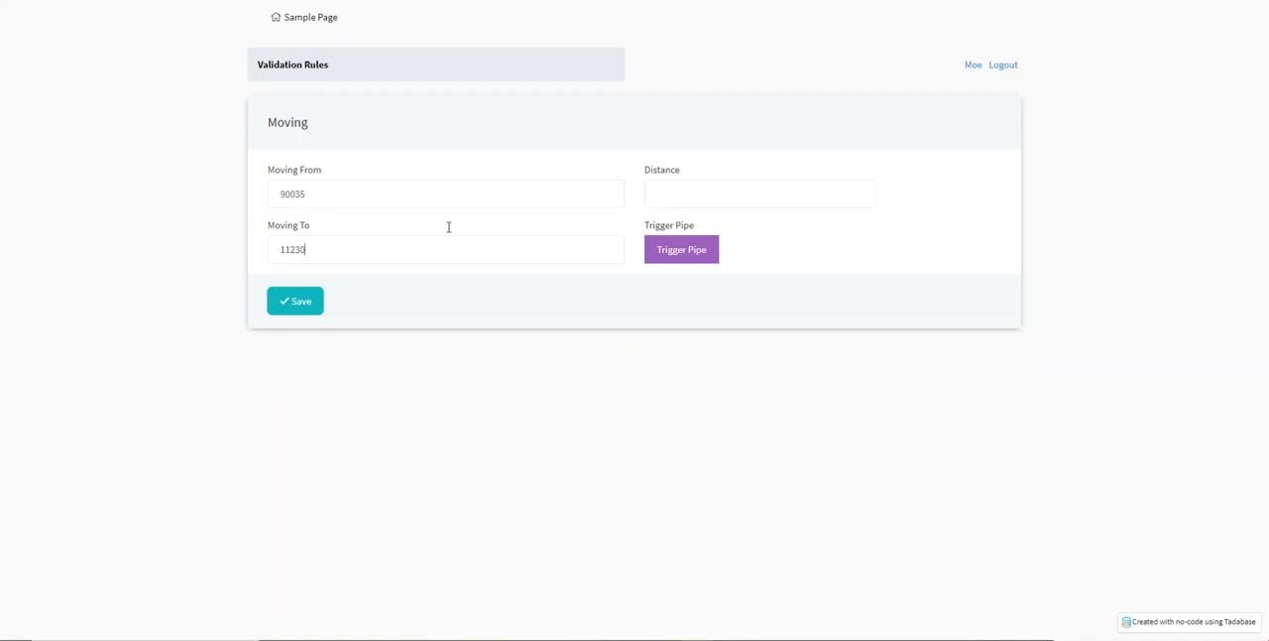
# Trigger the pipe in the previewed form with Moving From 90035 and Moving To 11230, and check the Distance field
pyautogui.click(668, 248)
pyautogui.moveTo(699, 195); pyautogui.dragTo(658, 199)
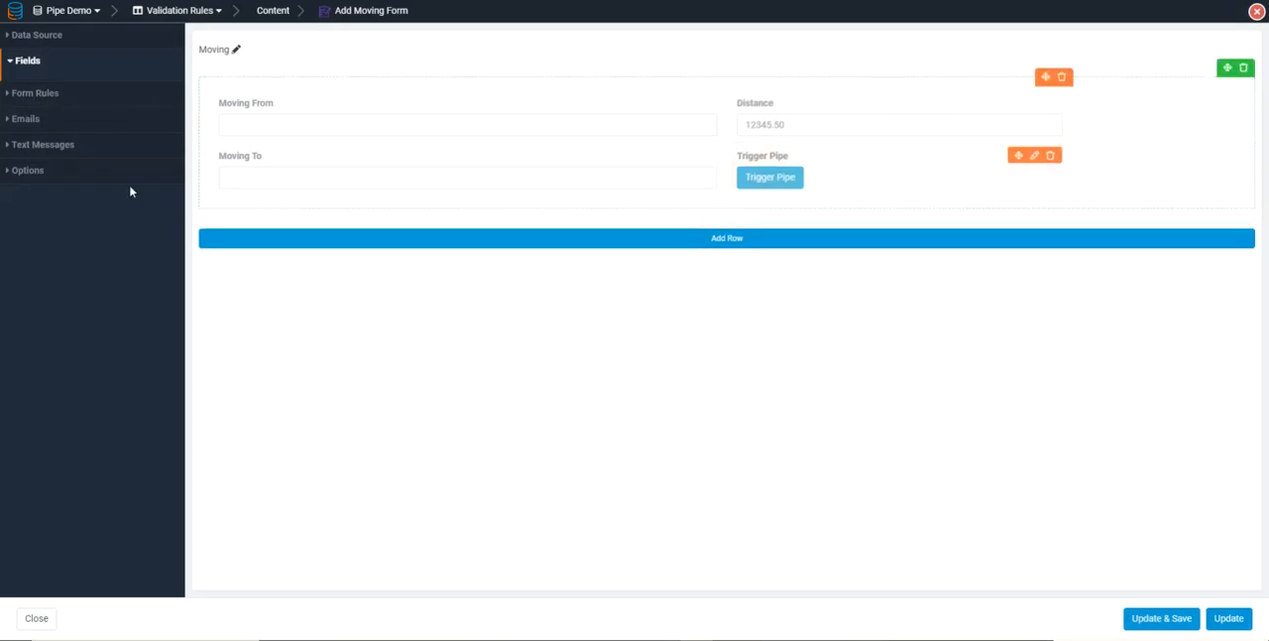
# Remove the Get Distance pipe from the moving form's validation rule and delete the rule
pyautogui.click(35, 93)
pyautogui.click(61, 156)
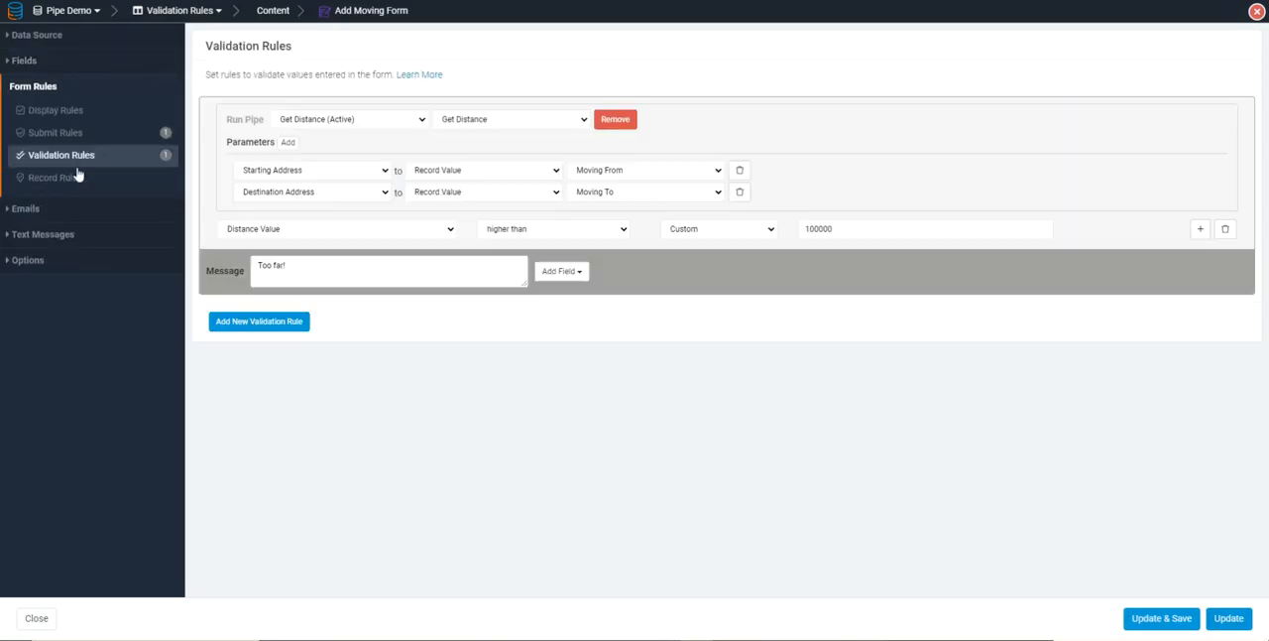
pyautogui.click(615, 120)
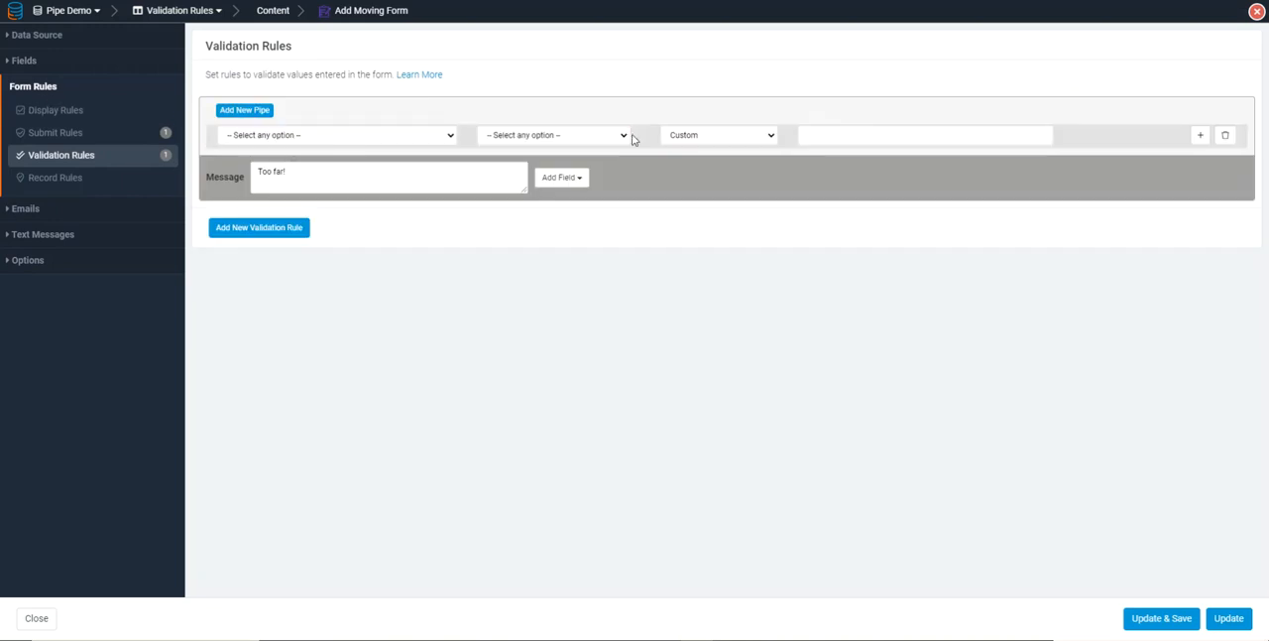
pyautogui.click(1224, 135)
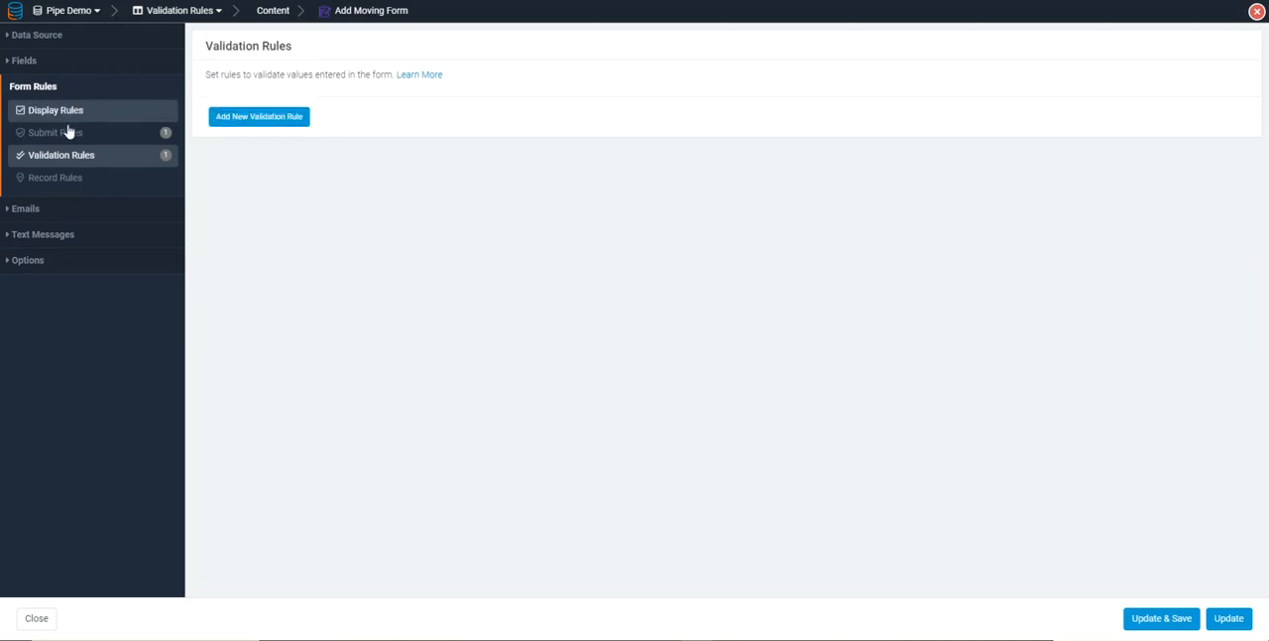
# Add a record rule that updates this record and runs the Get Distance pipe with its Get Distance method
pyautogui.click(36, 184)
pyautogui.click(225, 138)
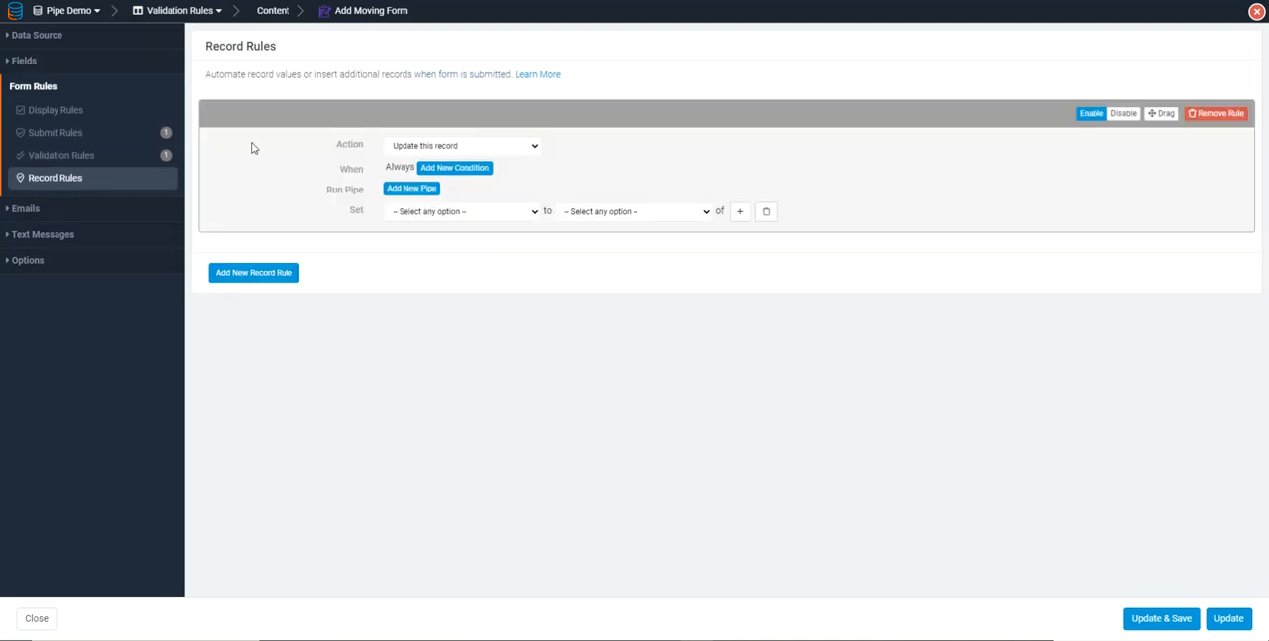
pyautogui.click(410, 188)
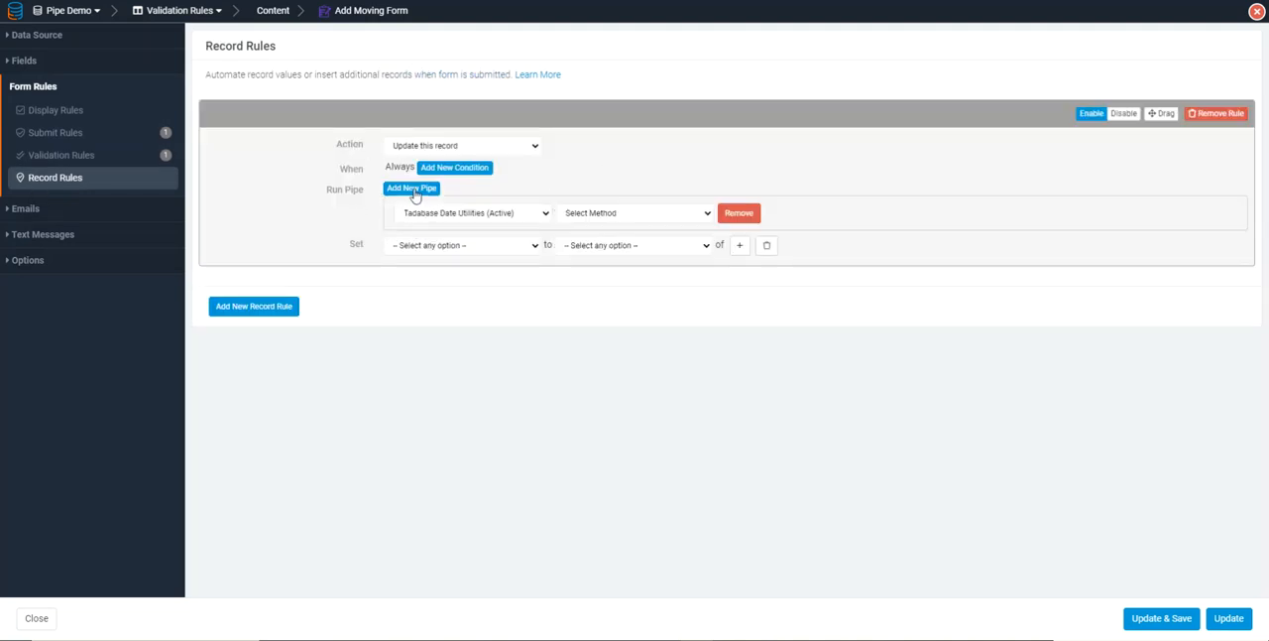
pyautogui.click(444, 201)
pyautogui.click(440, 242)
pyautogui.click(615, 197)
pyautogui.click(573, 219)
# Add a Starting Address parameter to the record rule's pipe and map it to the record value Moving From
pyautogui.click(454, 222)
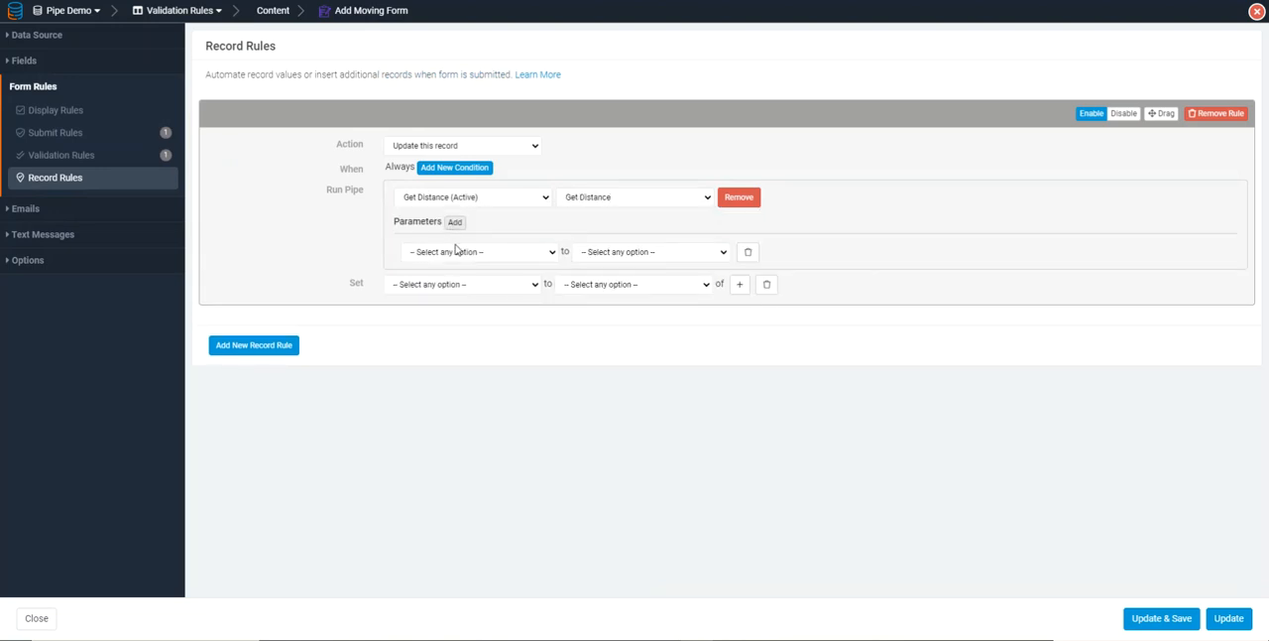
pyautogui.click(448, 253)
pyautogui.click(448, 280)
pyautogui.click(592, 254)
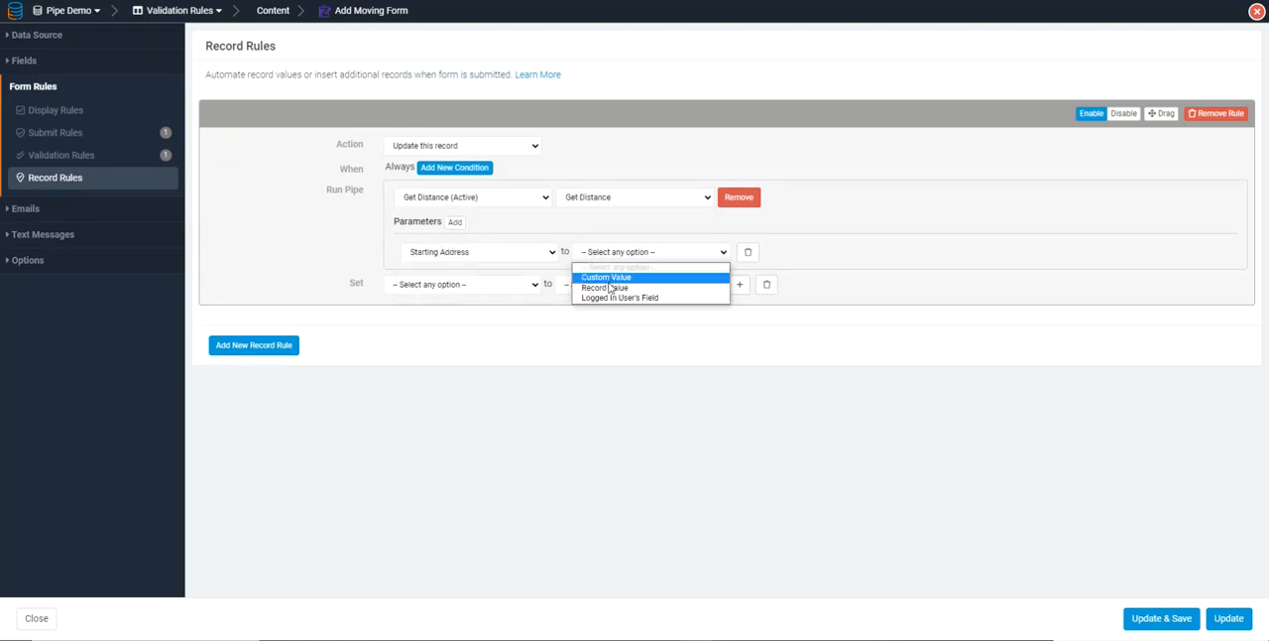
pyautogui.click(613, 291)
pyautogui.click(794, 260)
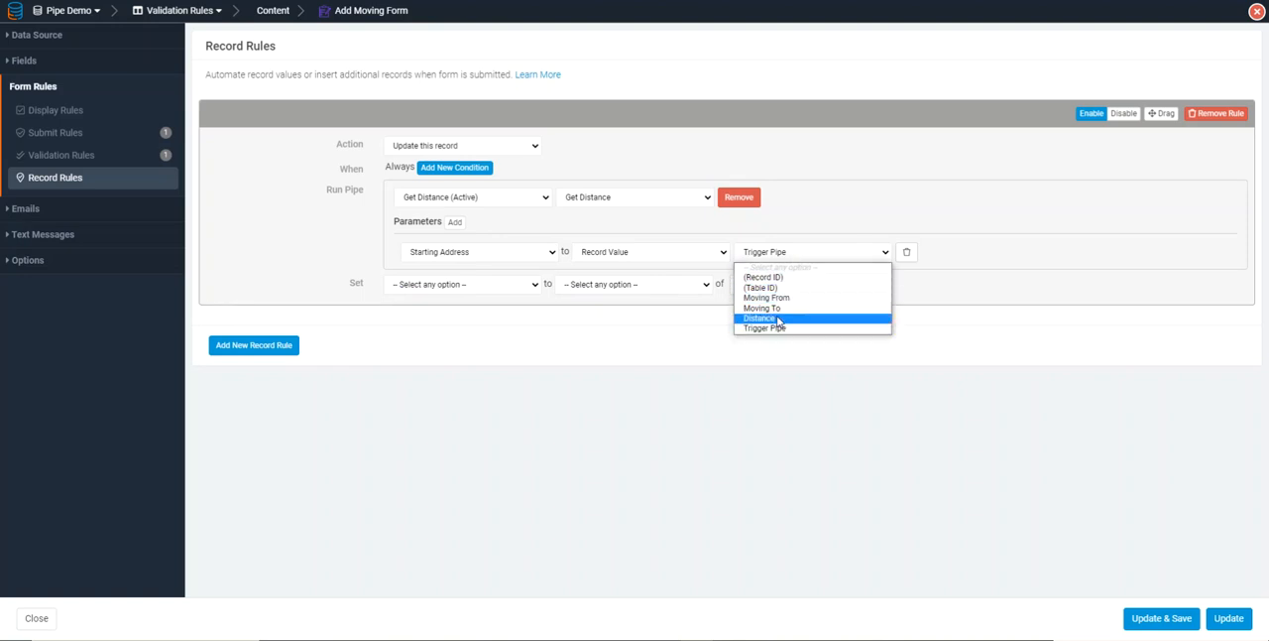
pyautogui.click(769, 298)
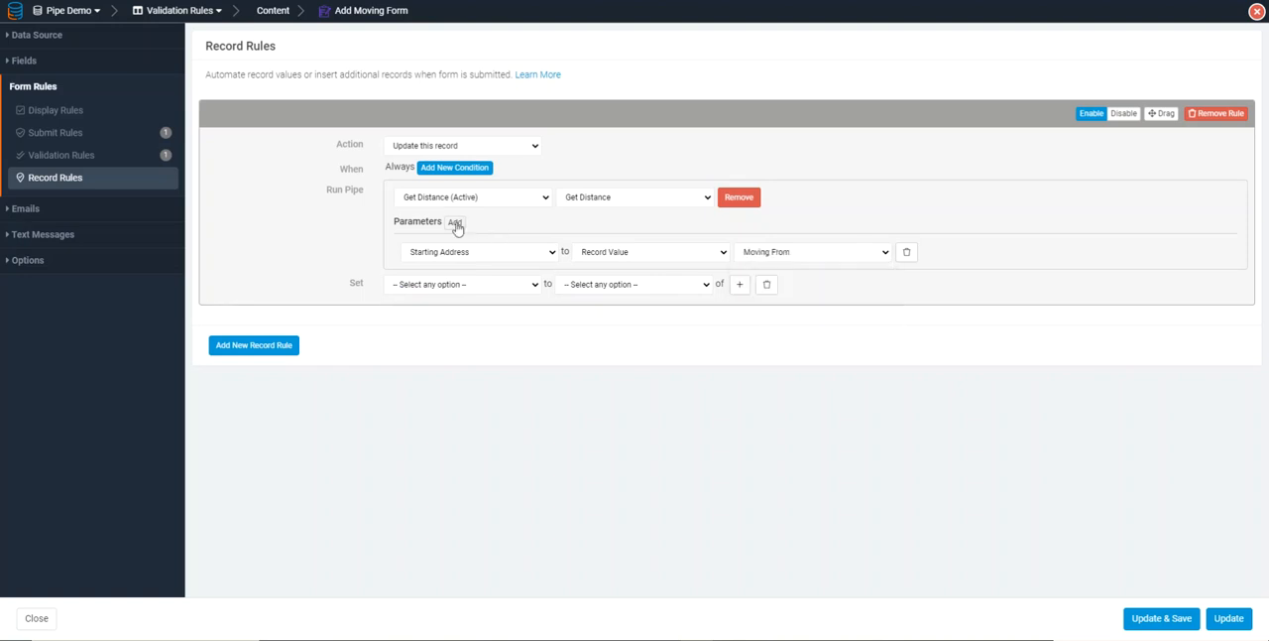
# Add a Destination Address parameter to the record rule's pipe and map it to the record value Moving To
pyautogui.click(454, 222)
pyautogui.click(461, 274)
pyautogui.click(452, 309)
pyautogui.click(609, 274)
pyautogui.click(607, 306)
pyautogui.click(776, 274)
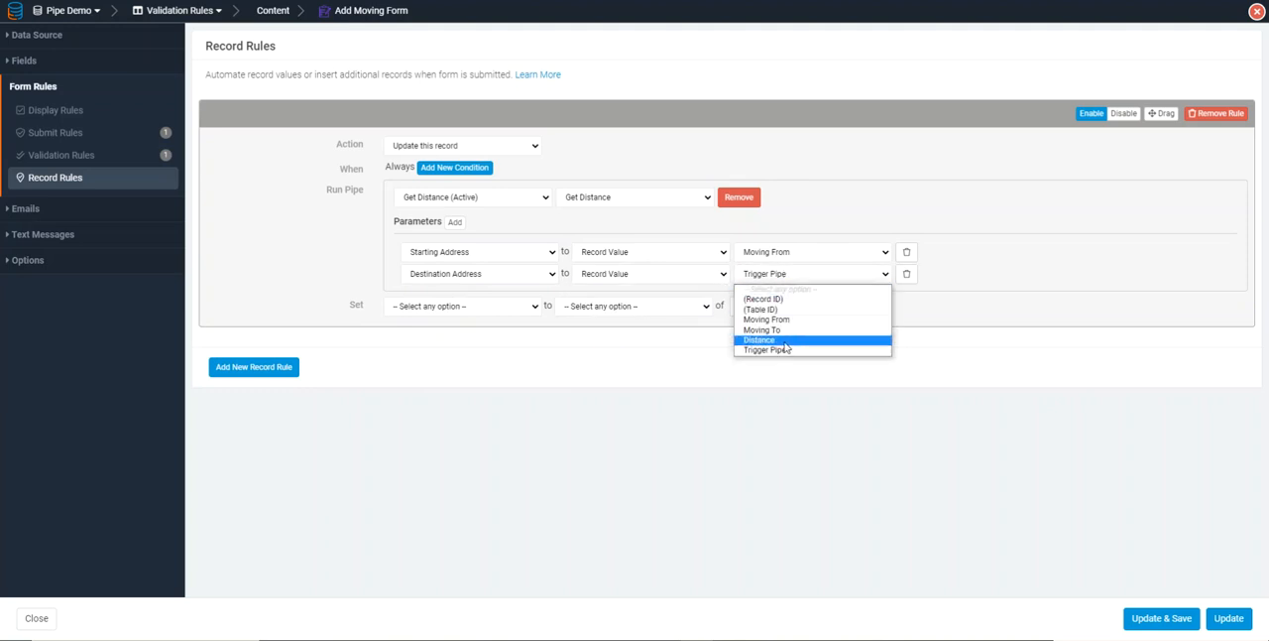
pyautogui.click(765, 329)
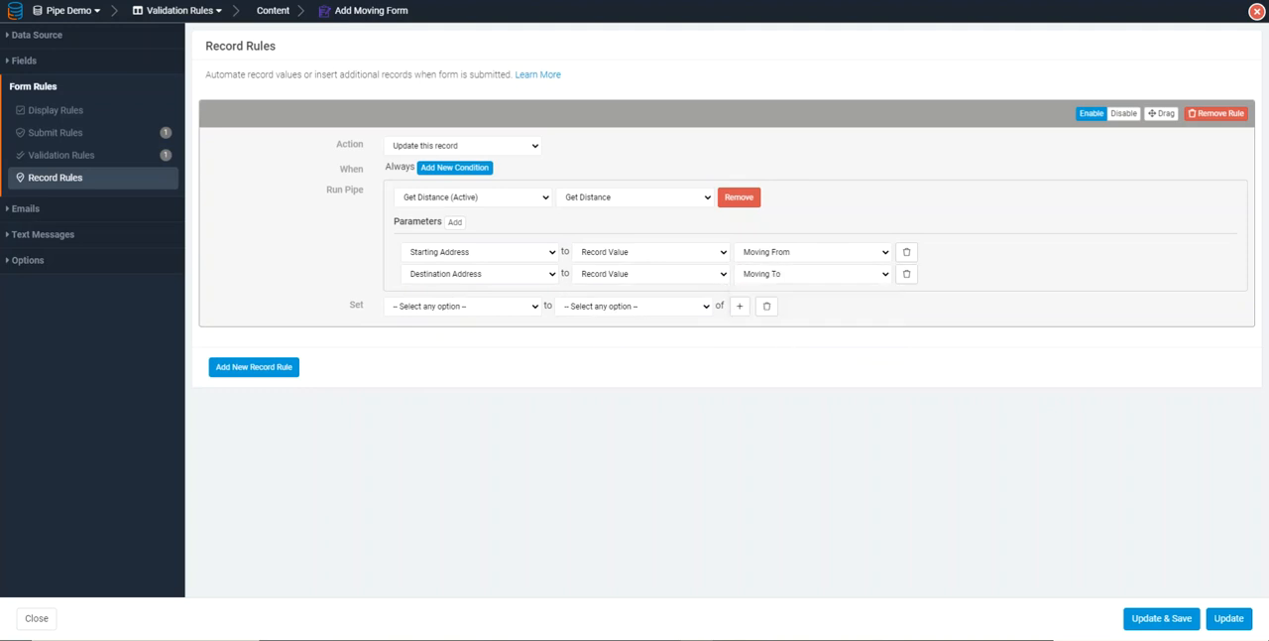
# Make the record rule set Distance to the pipe value Distance Value, and save the form
pyautogui.click(414, 310)
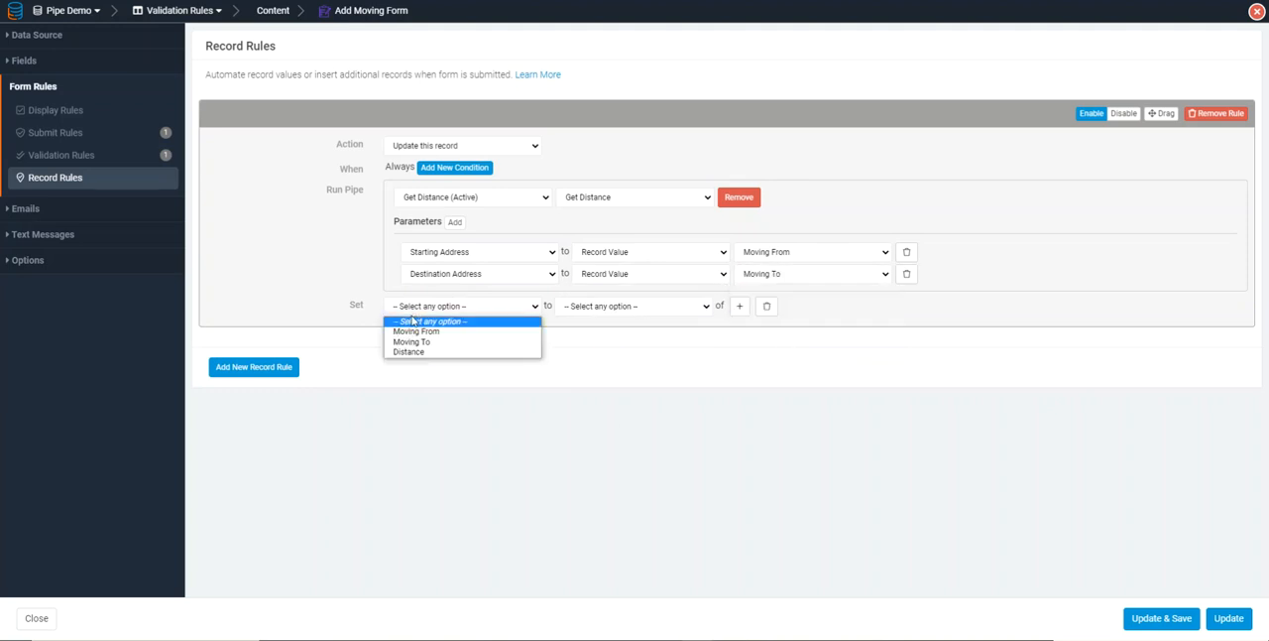
pyautogui.click(406, 353)
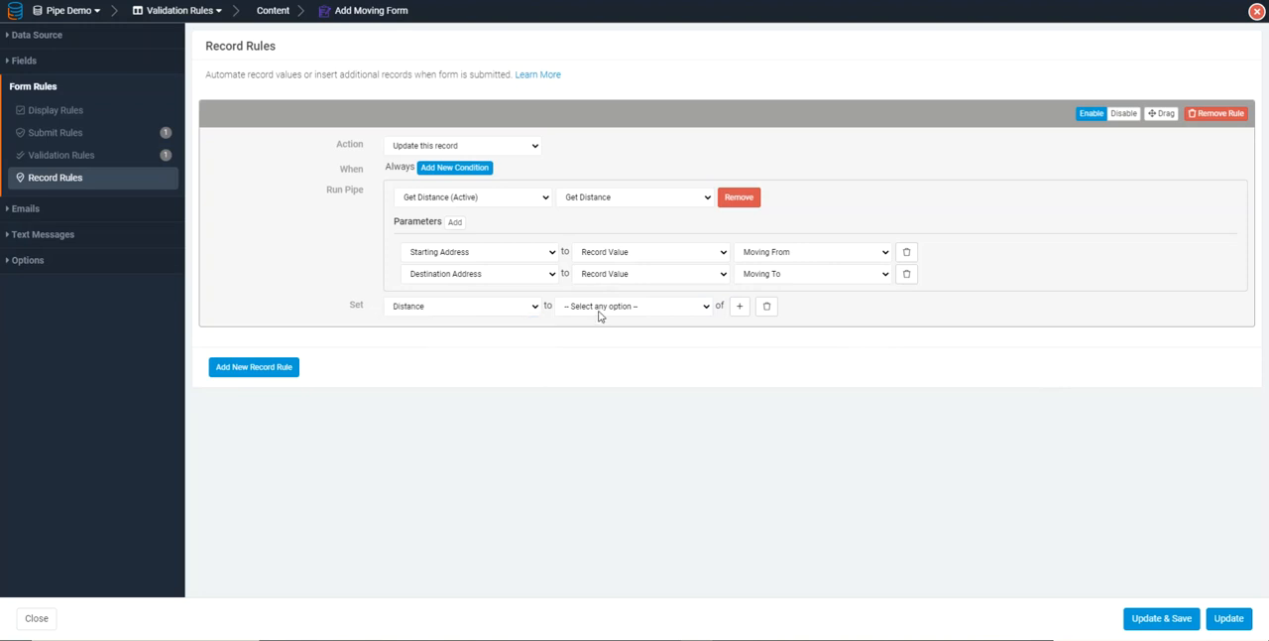
pyautogui.click(597, 312)
pyautogui.click(600, 385)
pyautogui.click(764, 309)
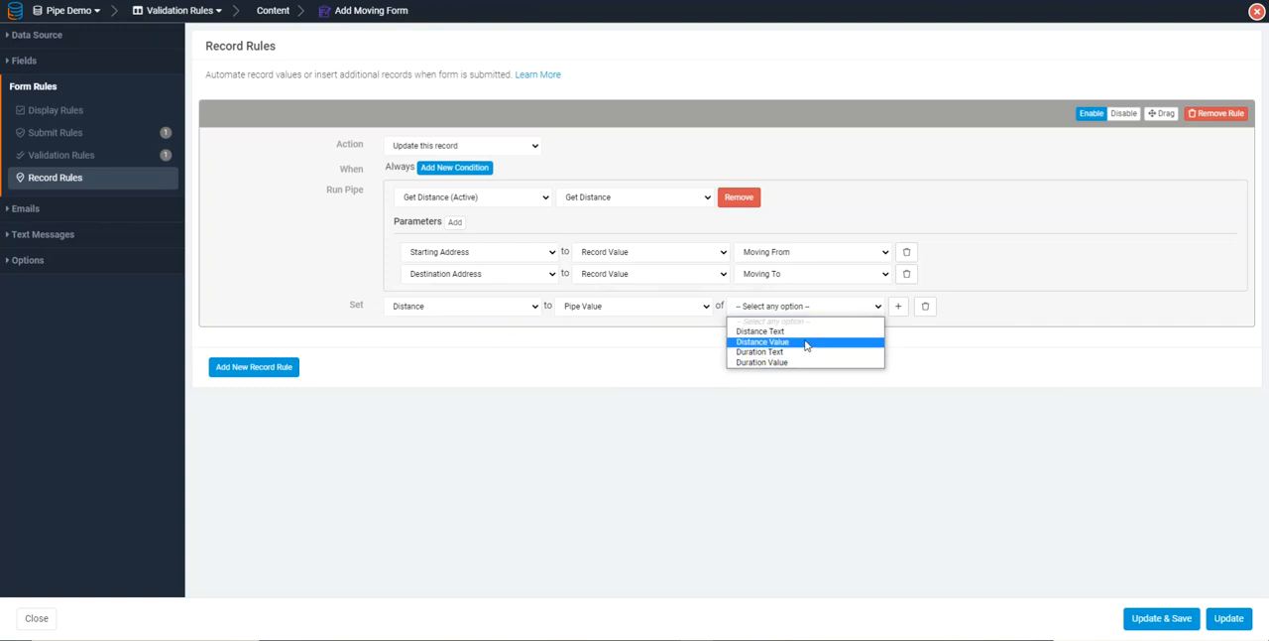
pyautogui.click(805, 341)
pyautogui.click(1160, 617)
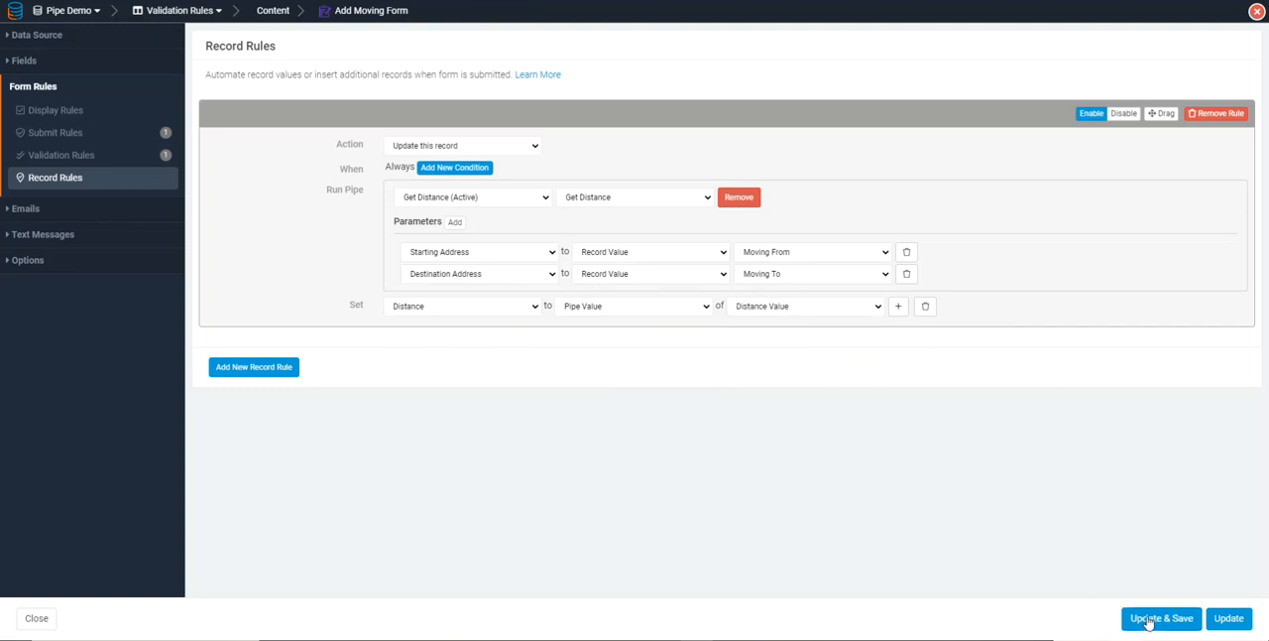
# Reload the previewed moving form and submit it with Moving From 11230 and Moving To 90035
pyautogui.hotkey('ctrl', 'Tab')
pyautogui.press('F5')
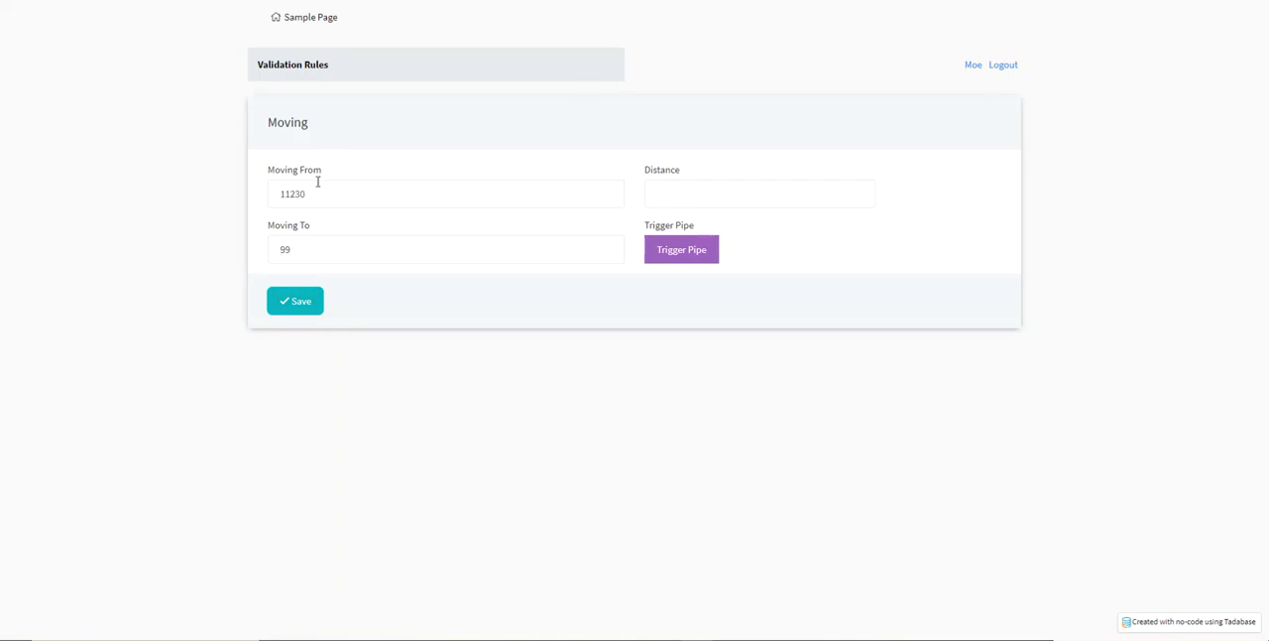
pyautogui.click(288, 302)
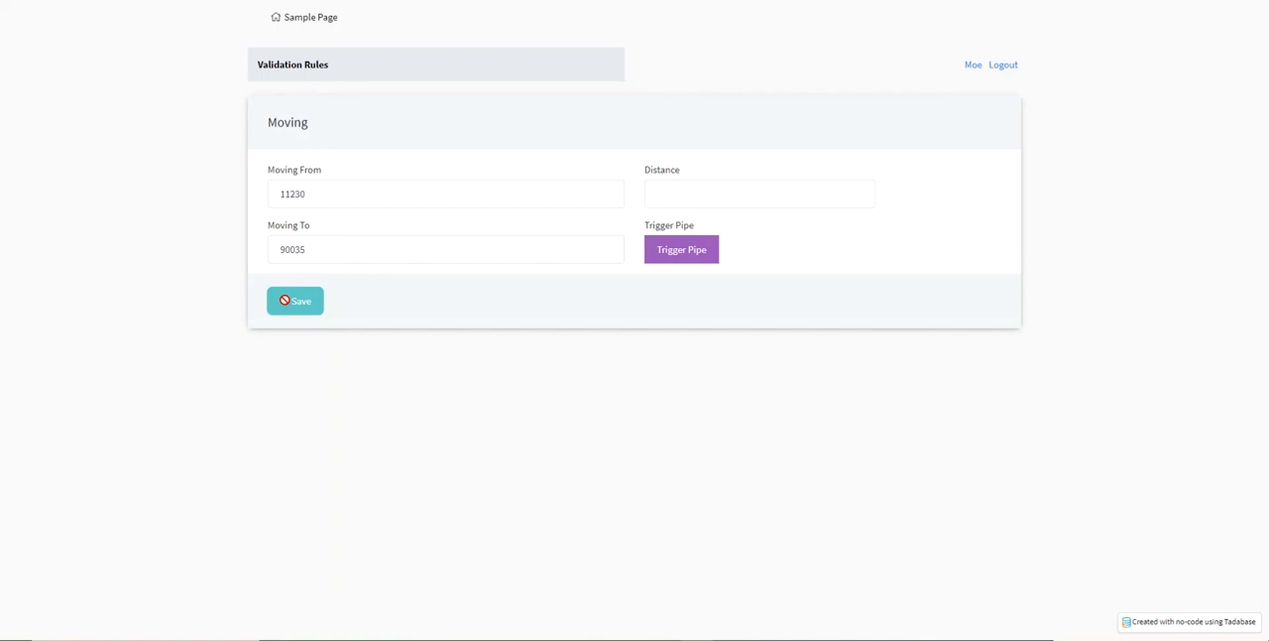
# Check the submitted record's Distance value in the Moving data table
pyautogui.hotkey('ctrl', 'Tab')
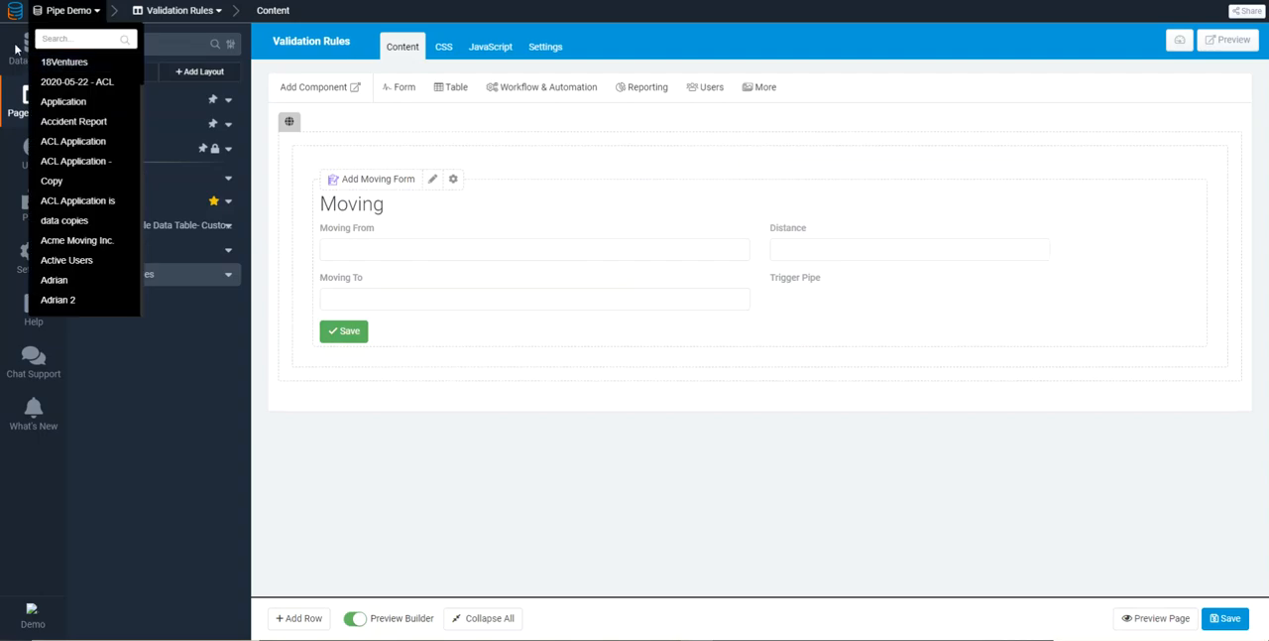
pyautogui.click(33, 57)
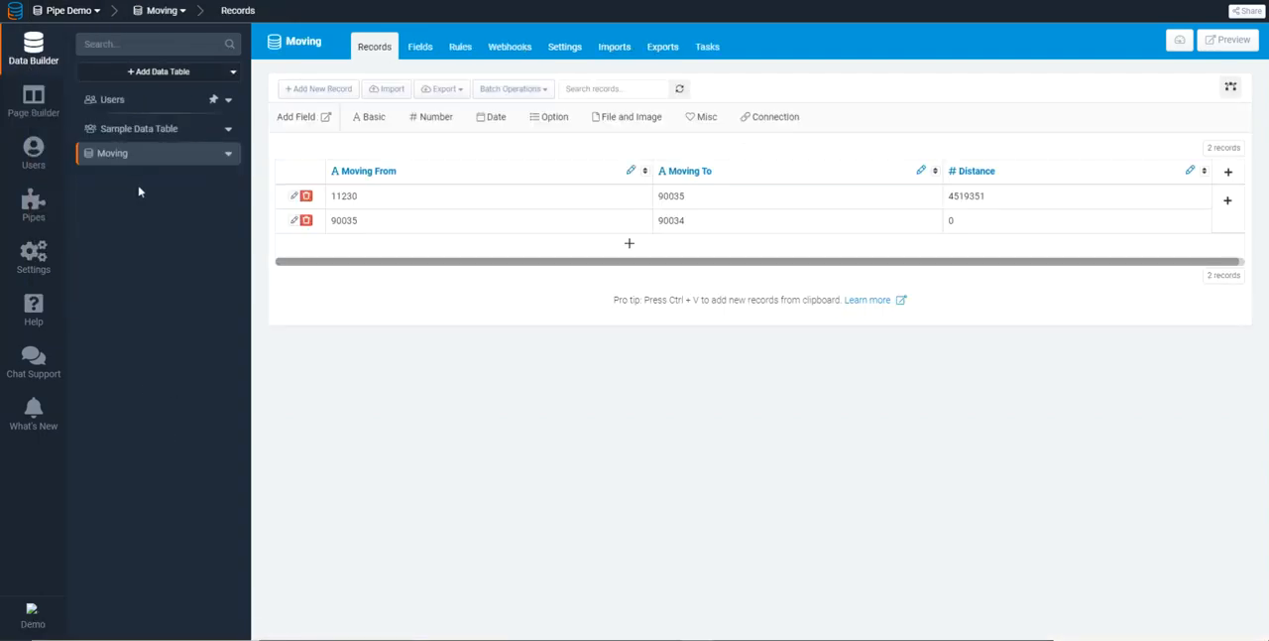
pyautogui.moveTo(993, 197); pyautogui.dragTo(946, 197)
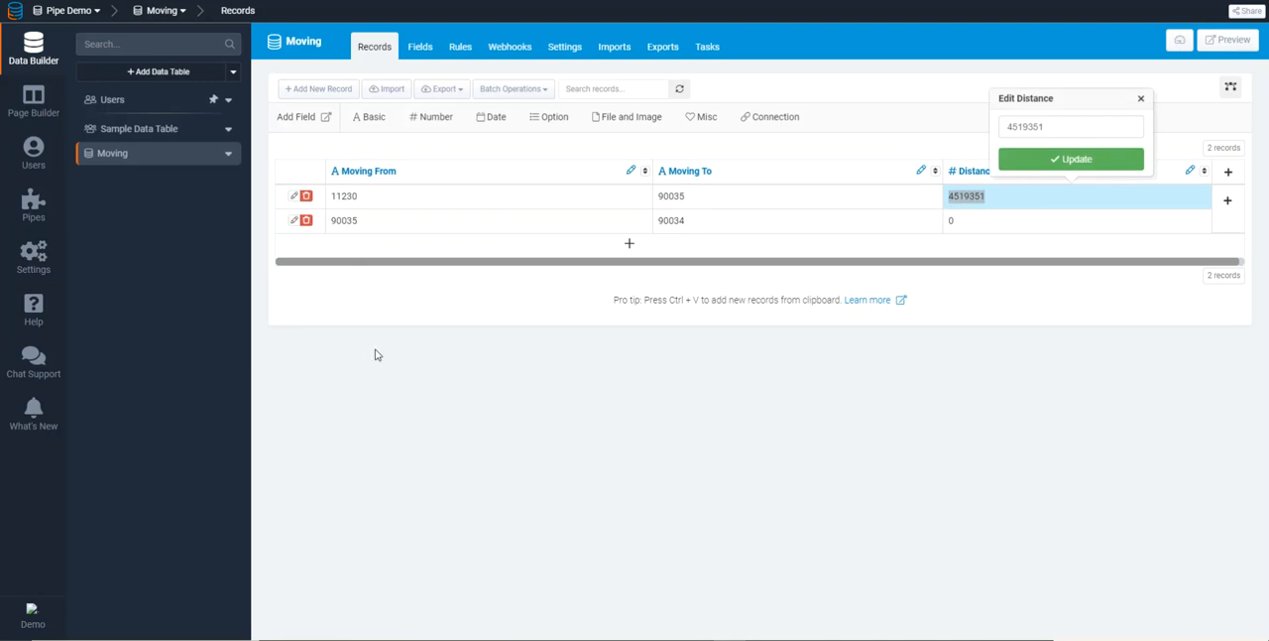
# Examine the Moving table's rules and the pipe option in a page rule condition on the Validation Rules page
pyautogui.click(460, 46)
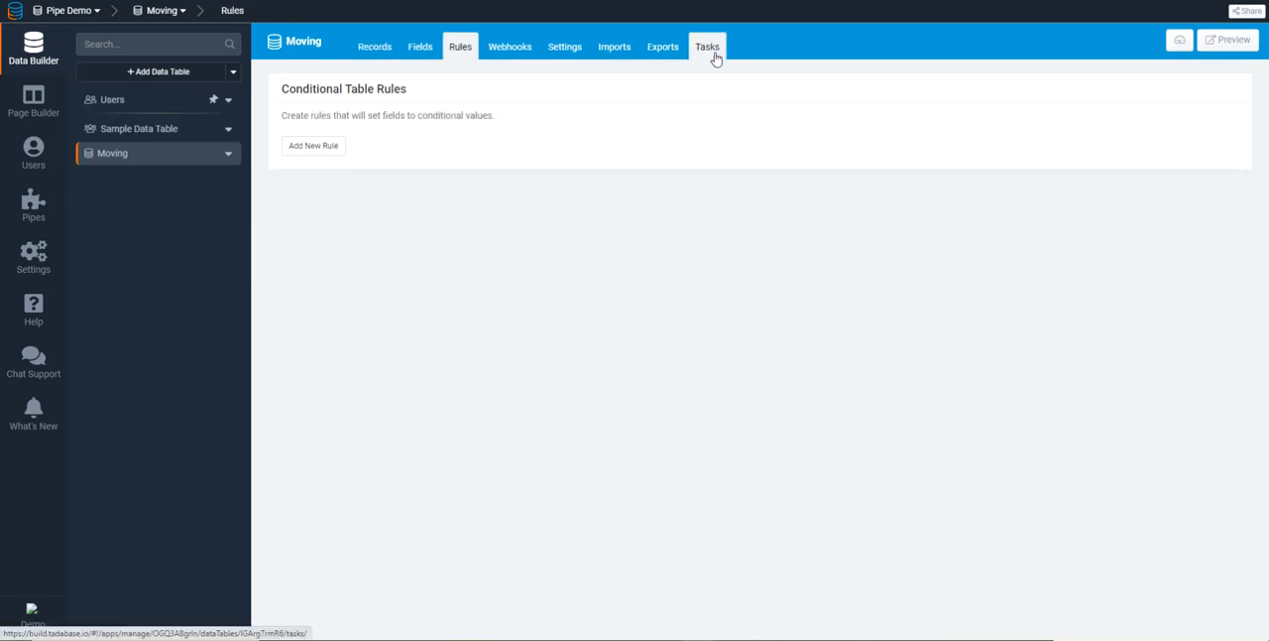
pyautogui.click(36, 111)
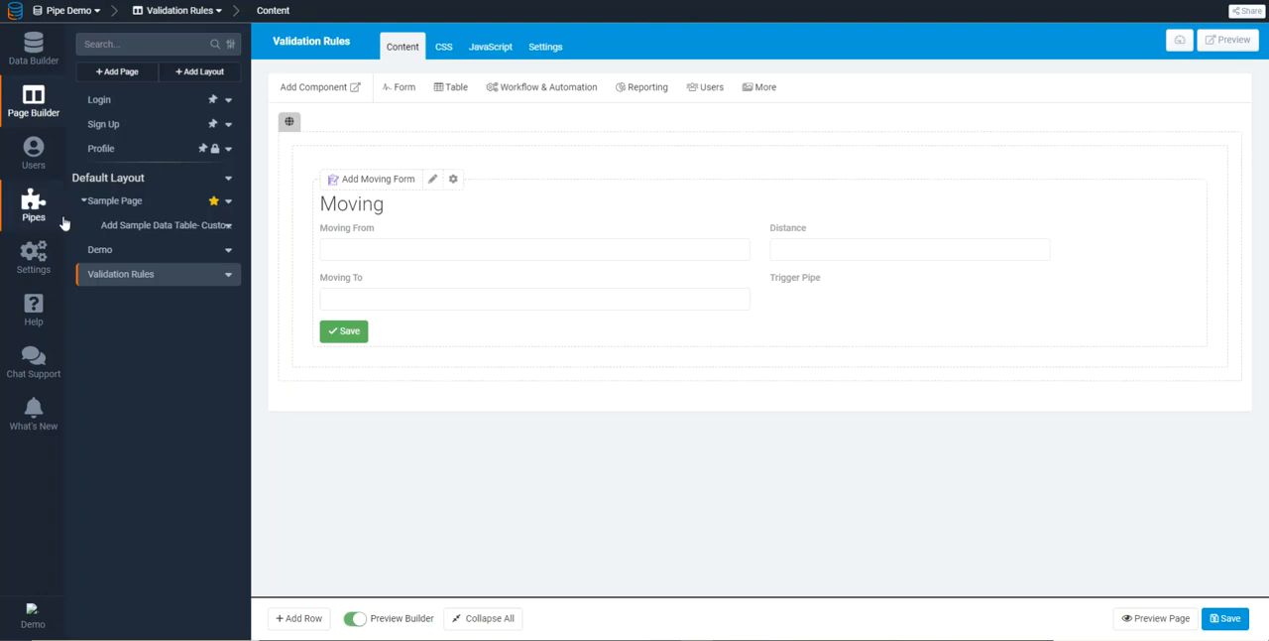
pyautogui.click(549, 55)
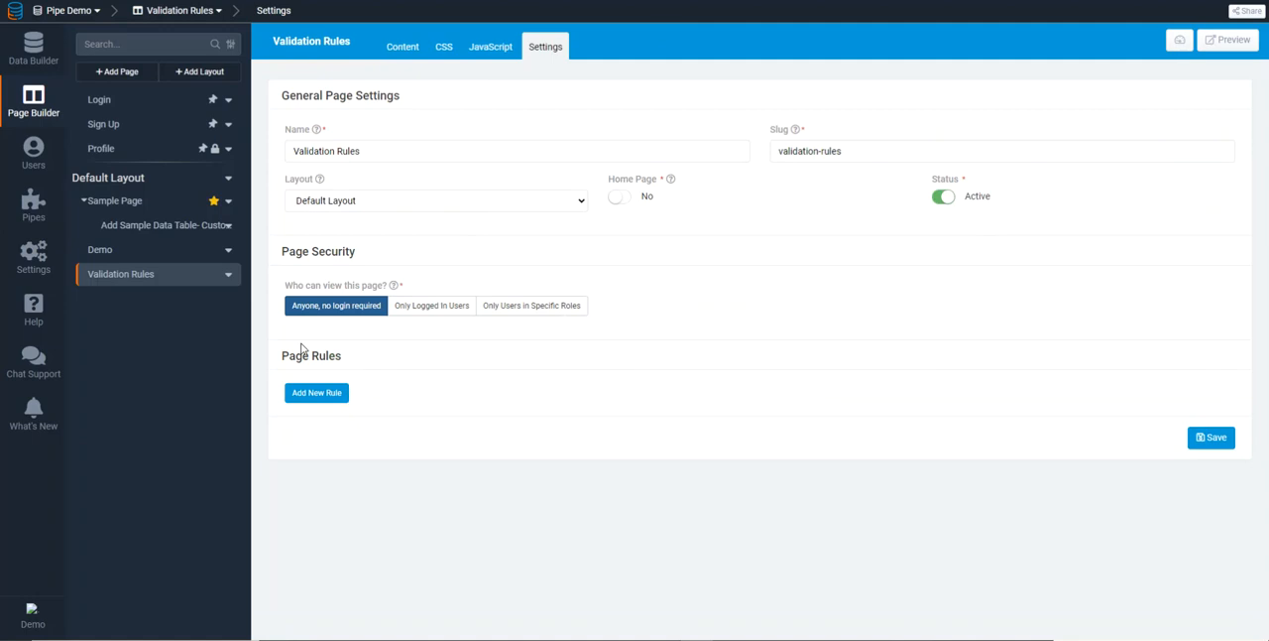
pyautogui.click(315, 394)
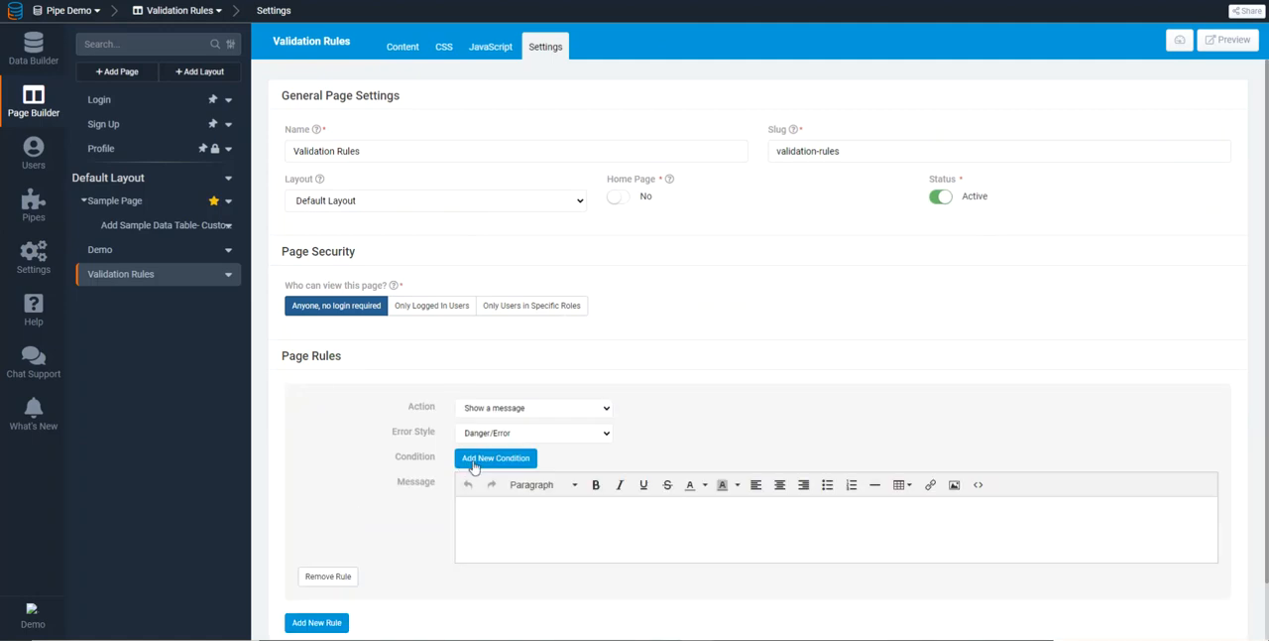
pyautogui.click(464, 463)
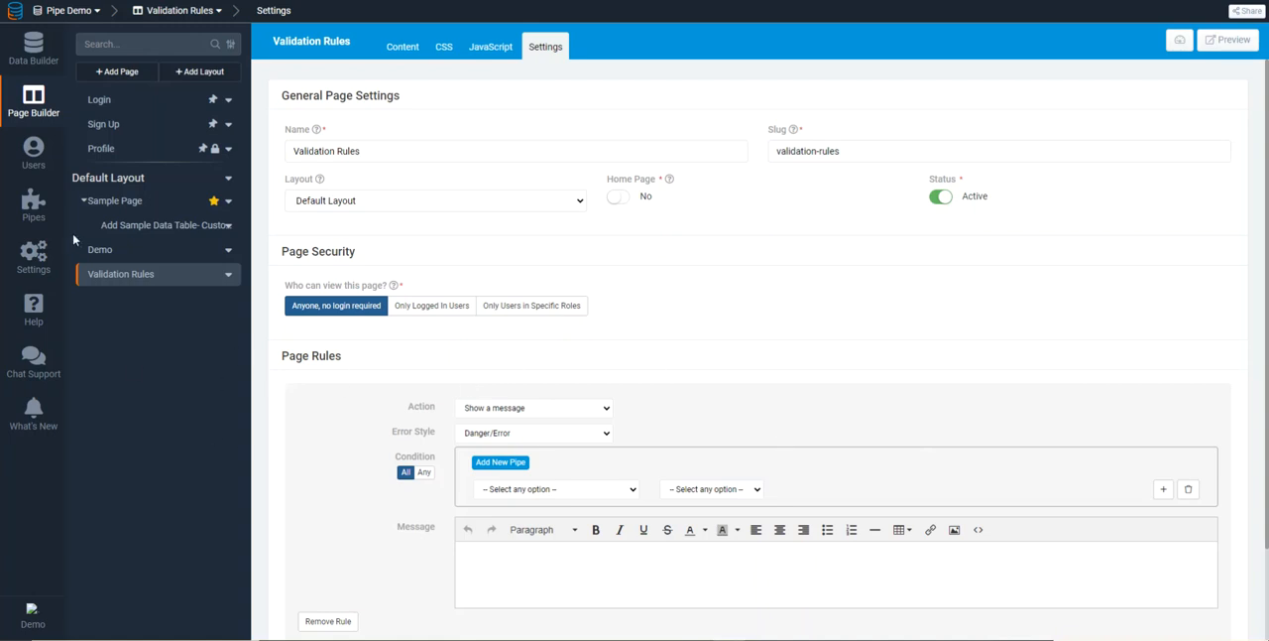
# Install the Tadabase Record Utilities pipe from the list of installable pipes
pyautogui.click(46, 219)
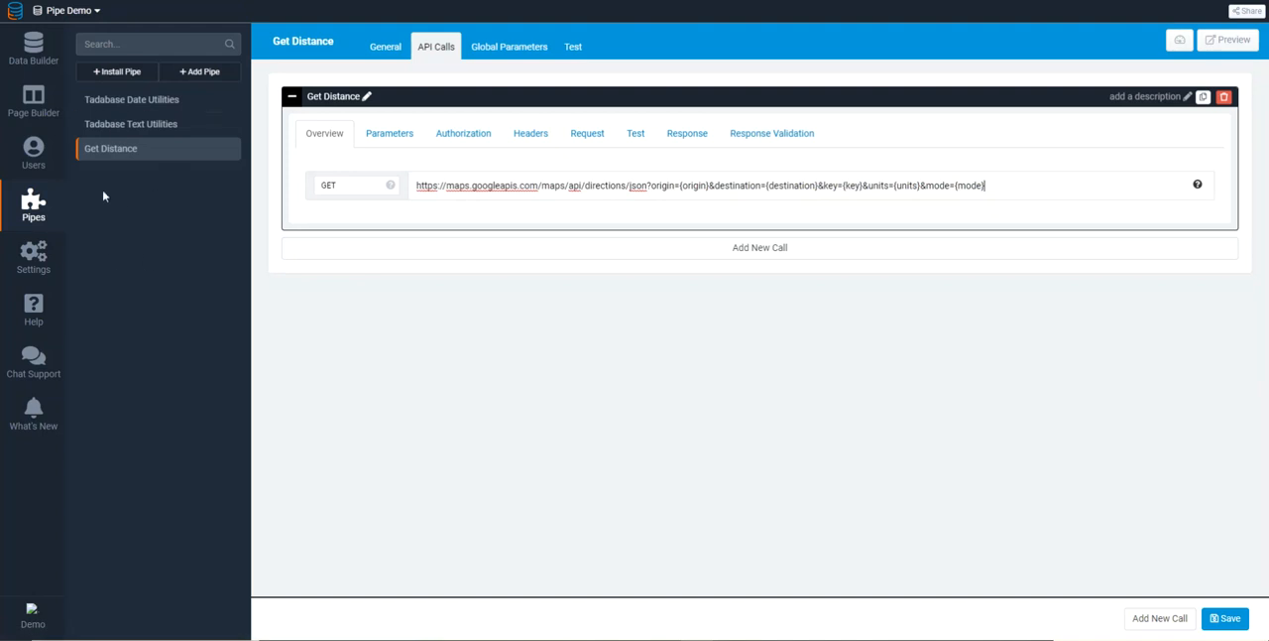
pyautogui.click(114, 74)
pyautogui.scroll(-3, 401, 365)
pyautogui.scroll(-3, 405, 367)
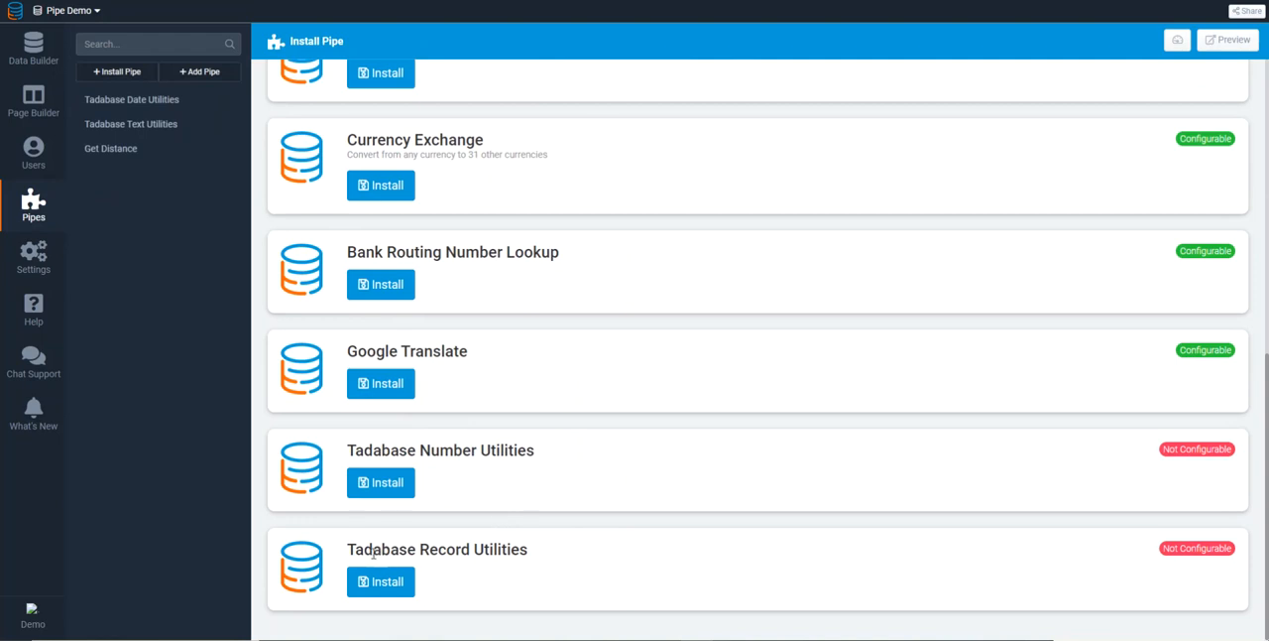
pyautogui.moveTo(349, 550); pyautogui.dragTo(523, 552)
pyautogui.click(513, 555)
pyautogui.click(390, 582)
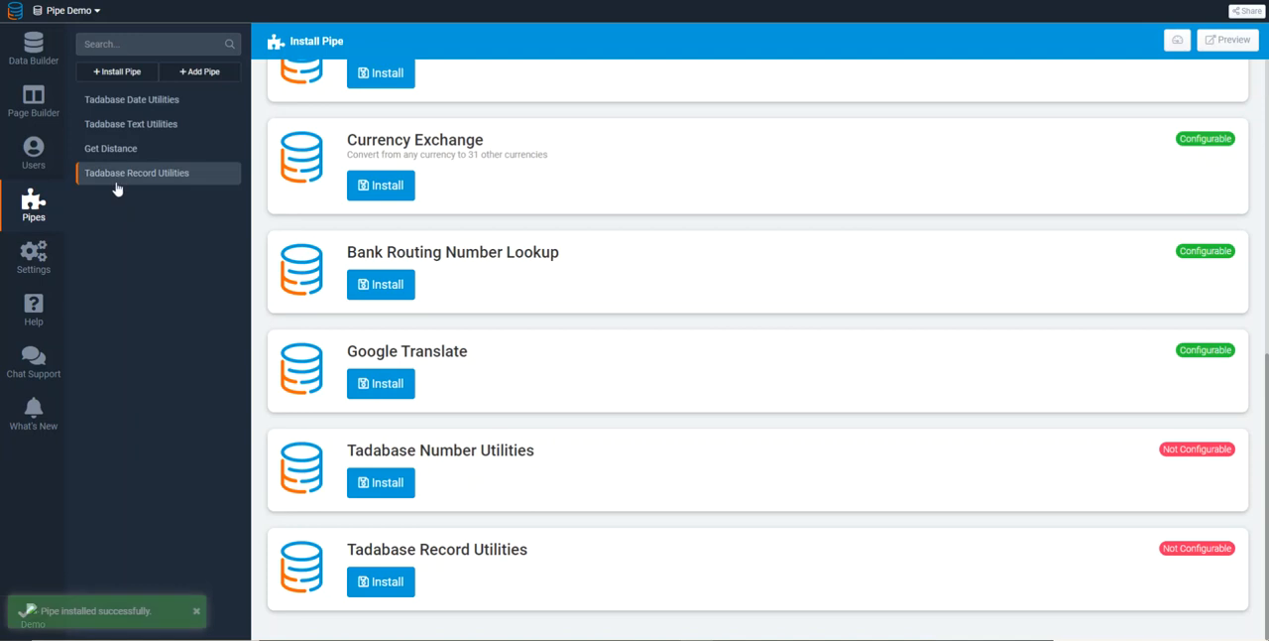
# Review the API calls and global parameters of the Tadabase Record Utilities pipe
pyautogui.click(117, 177)
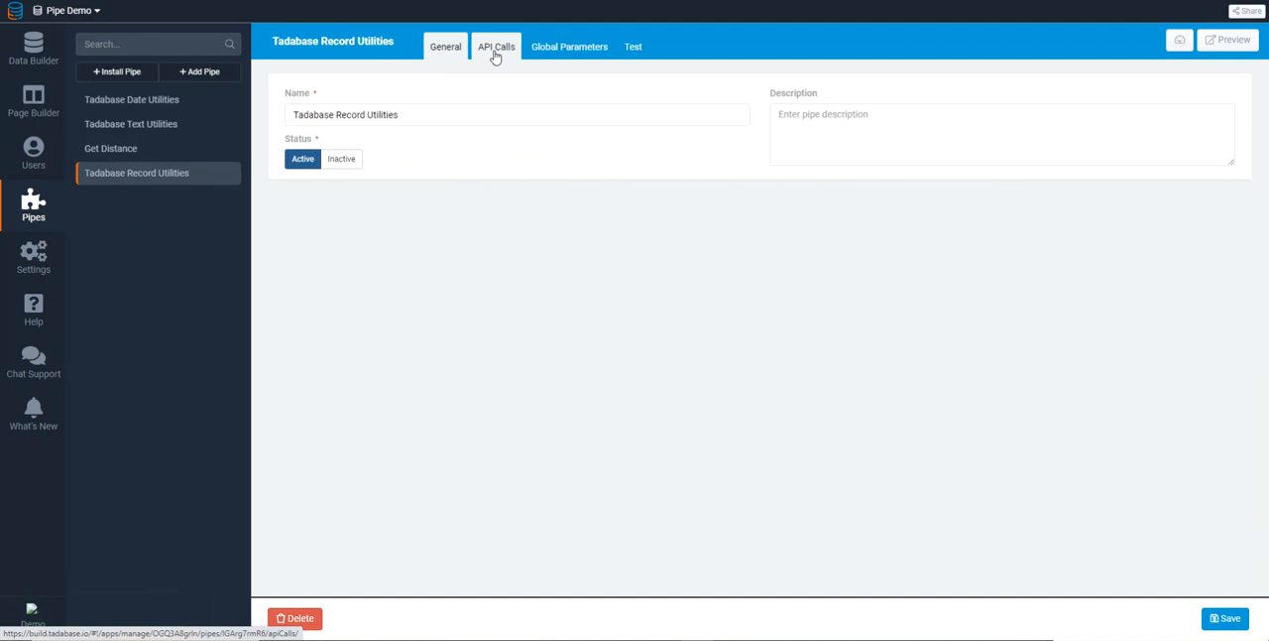
pyautogui.click(502, 57)
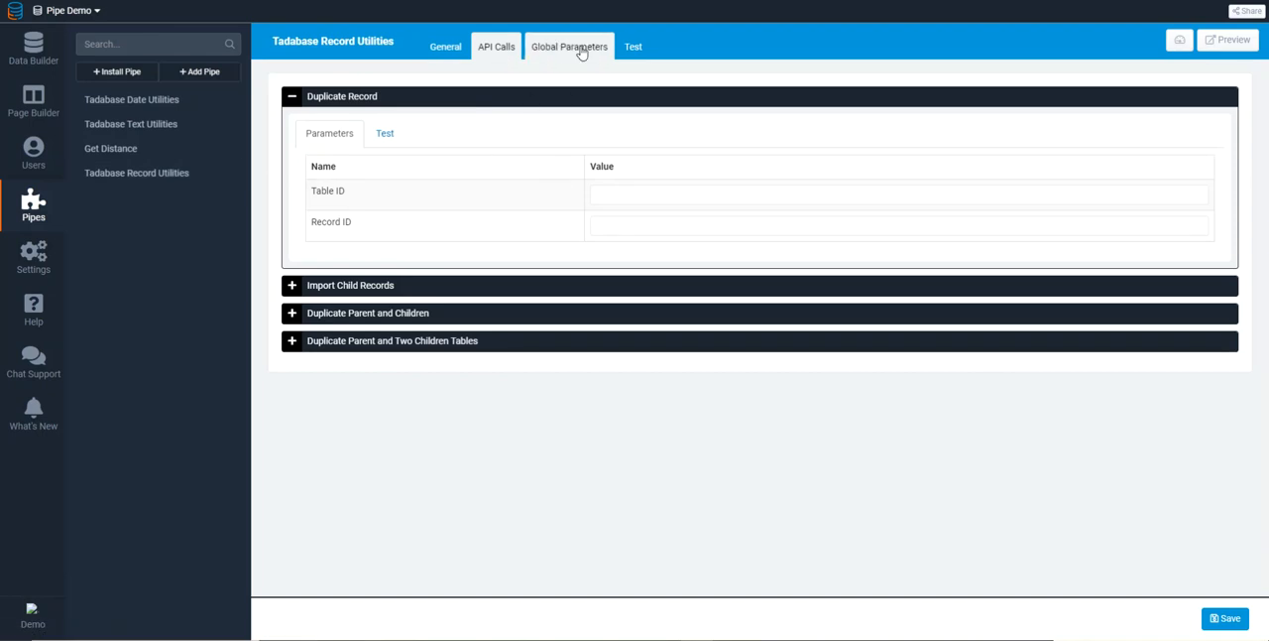
pyautogui.click(582, 53)
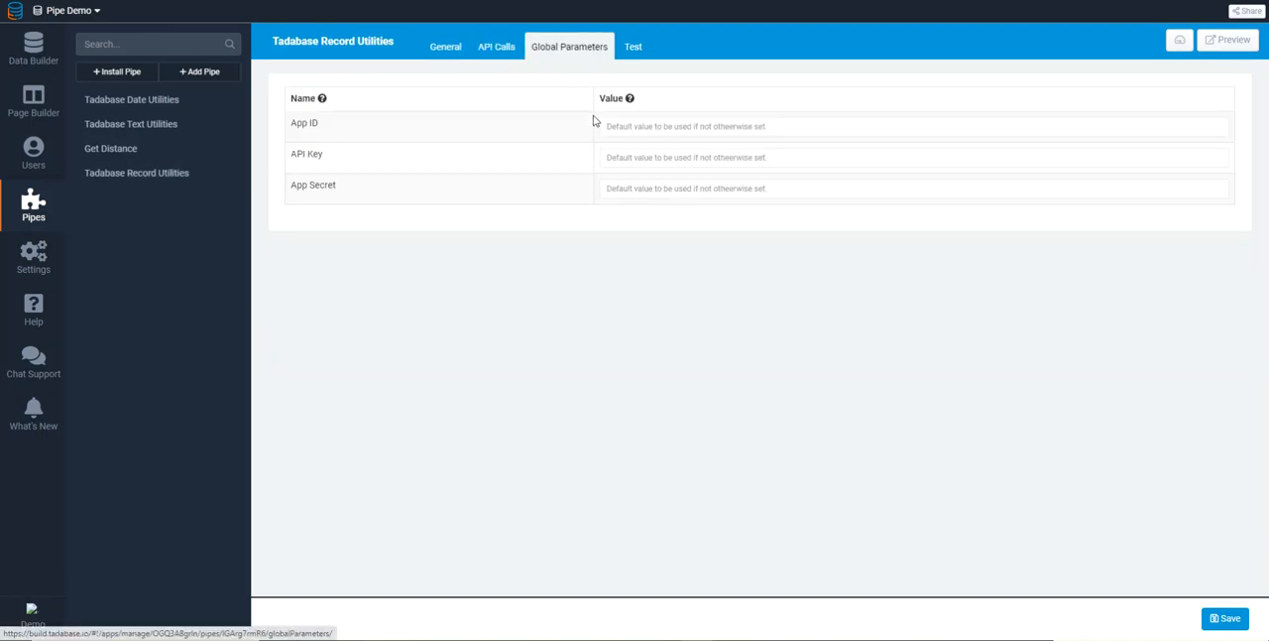
# Review the test inputs the Tadabase Record Utilities pipe requires for the Import Child Records method
pyautogui.click(642, 56)
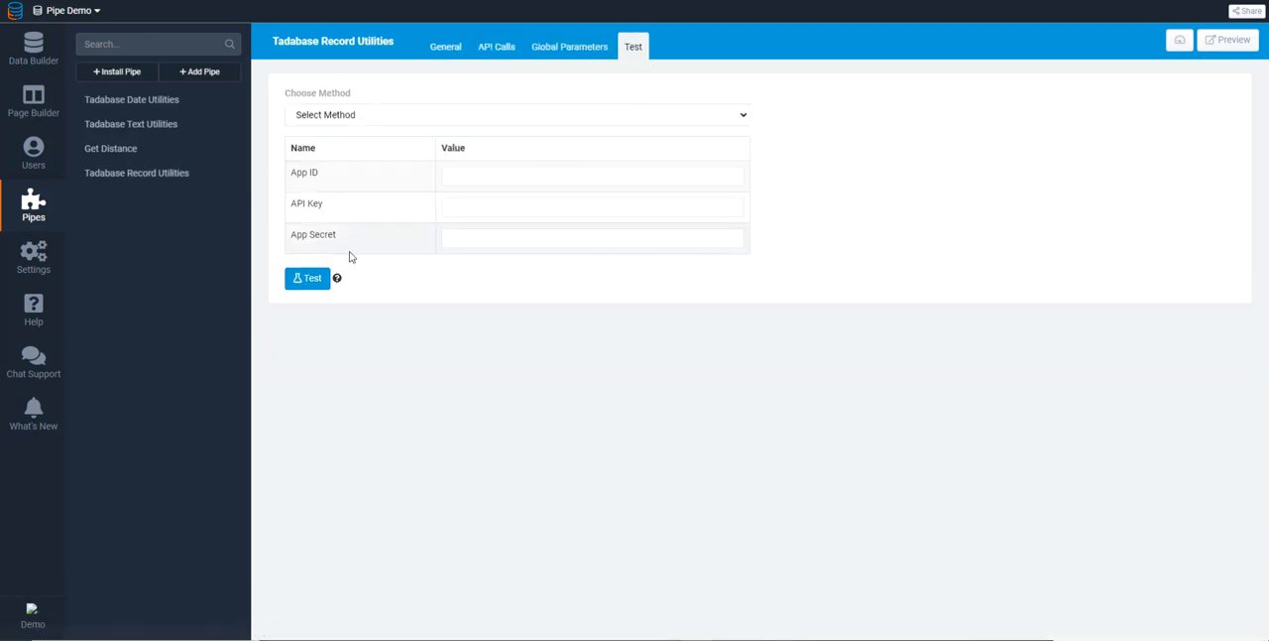
pyautogui.click(352, 116)
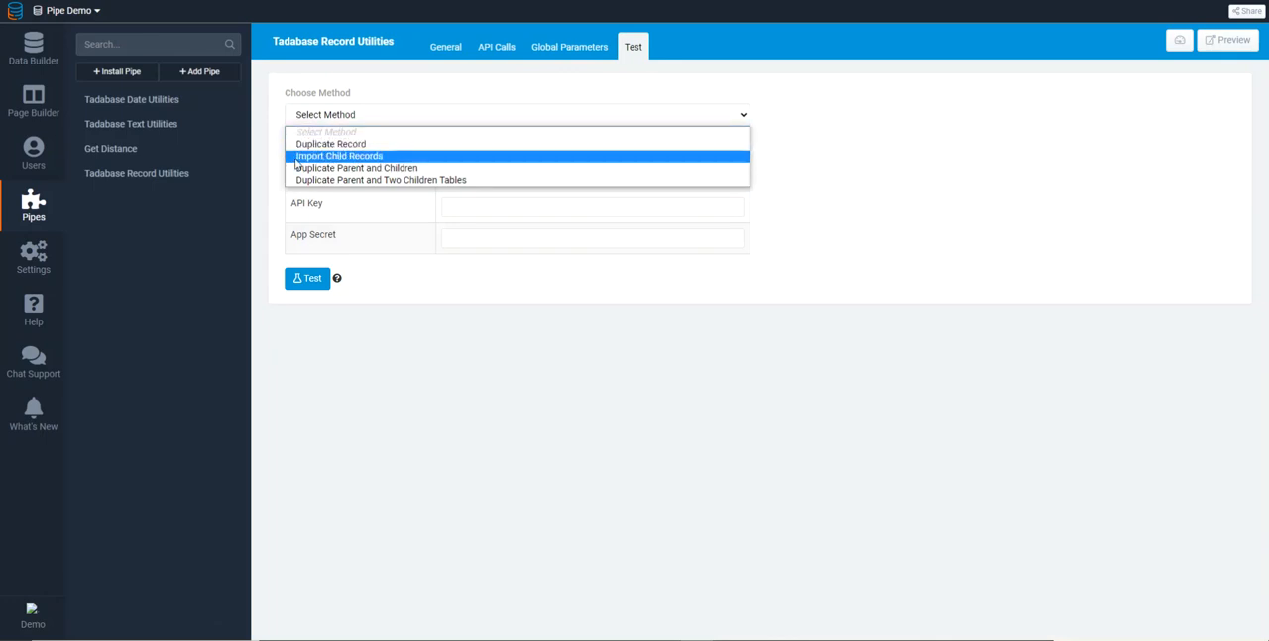
pyautogui.click(363, 157)
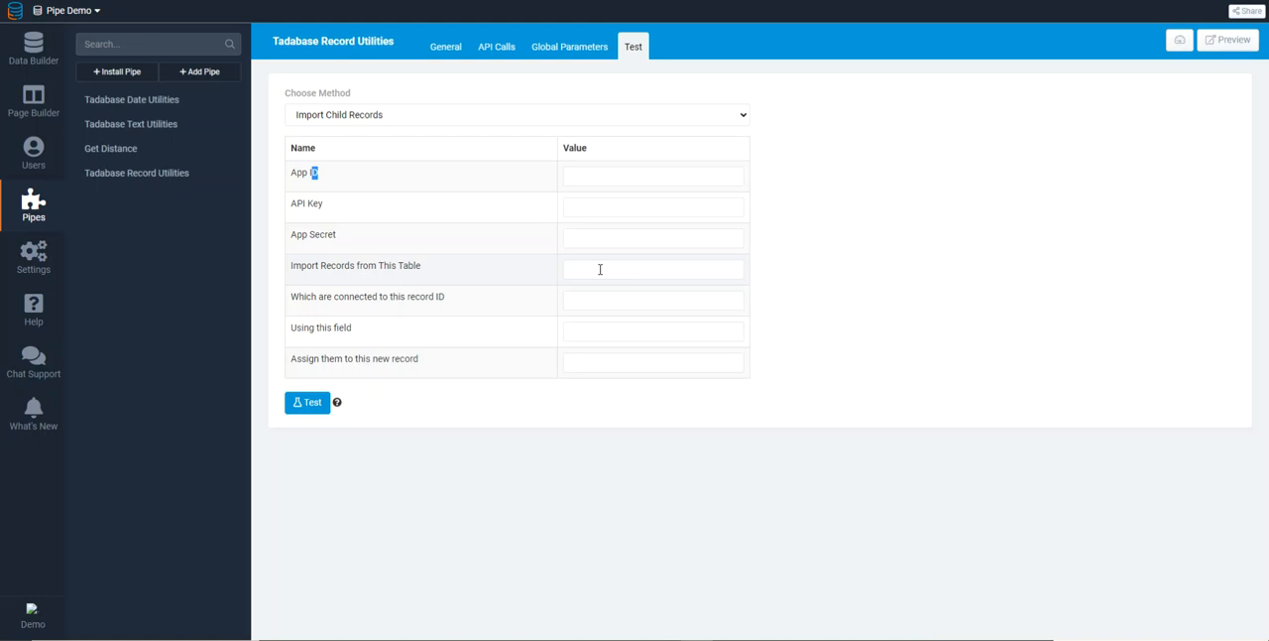
pyautogui.click(355, 119)
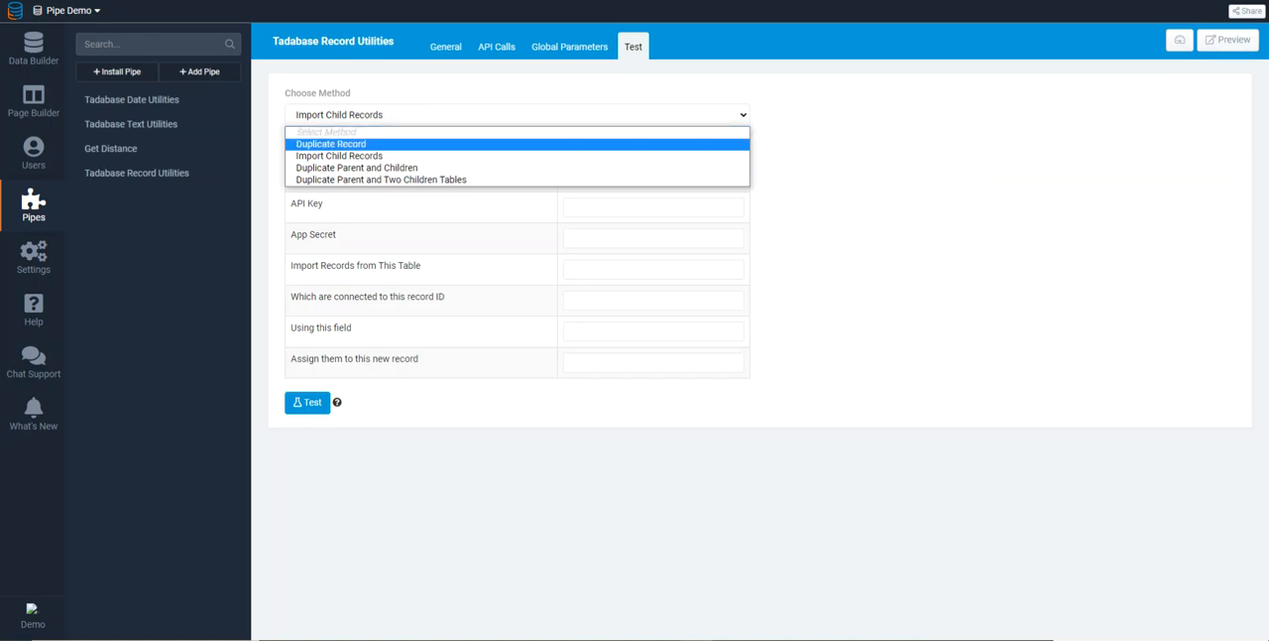
pyautogui.click(740, 475)
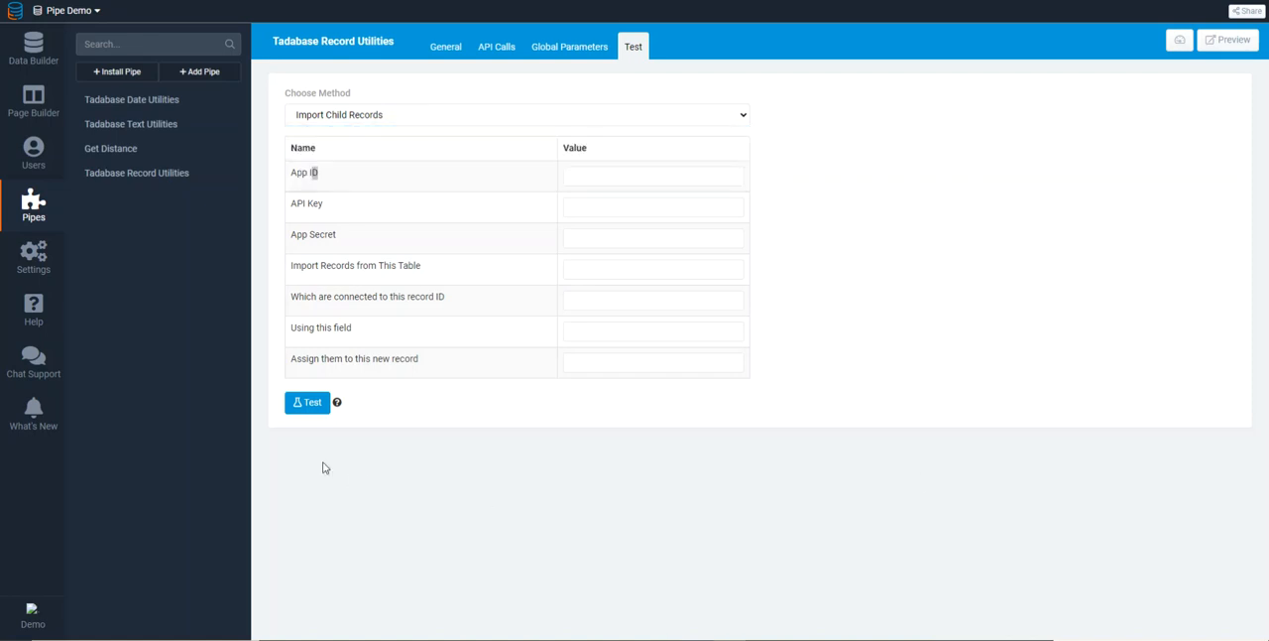
# Create a new pipe, add an API call to it and look over the available request methods
pyautogui.click(195, 76)
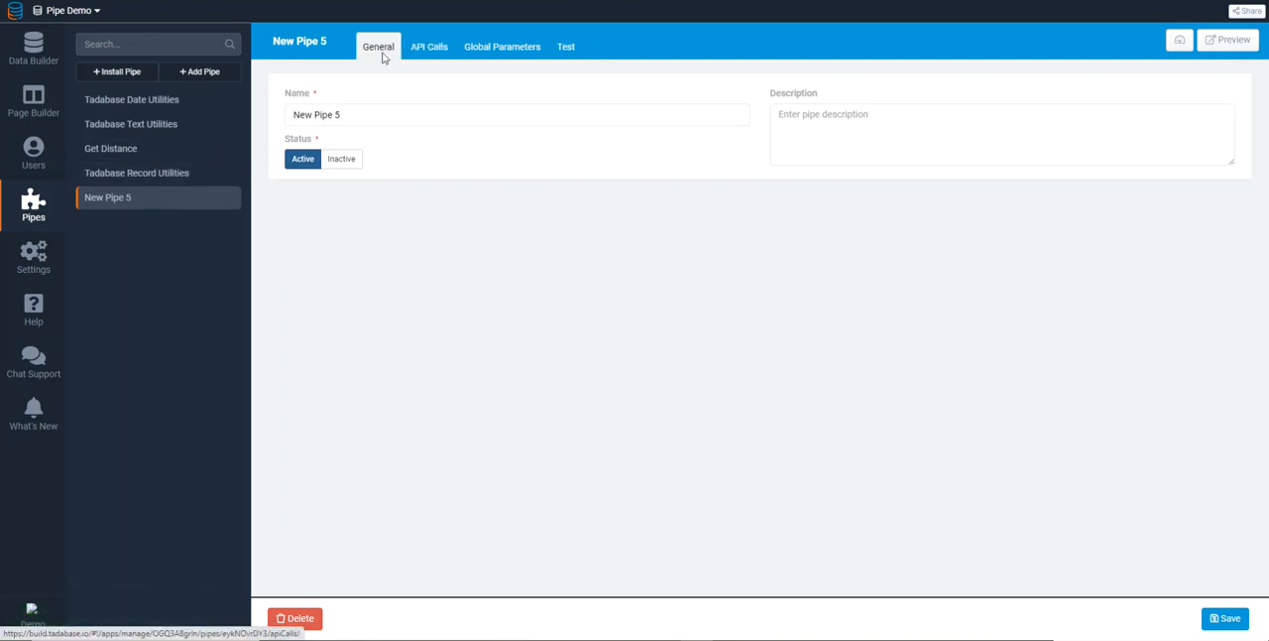
pyautogui.click(420, 52)
pyautogui.click(470, 150)
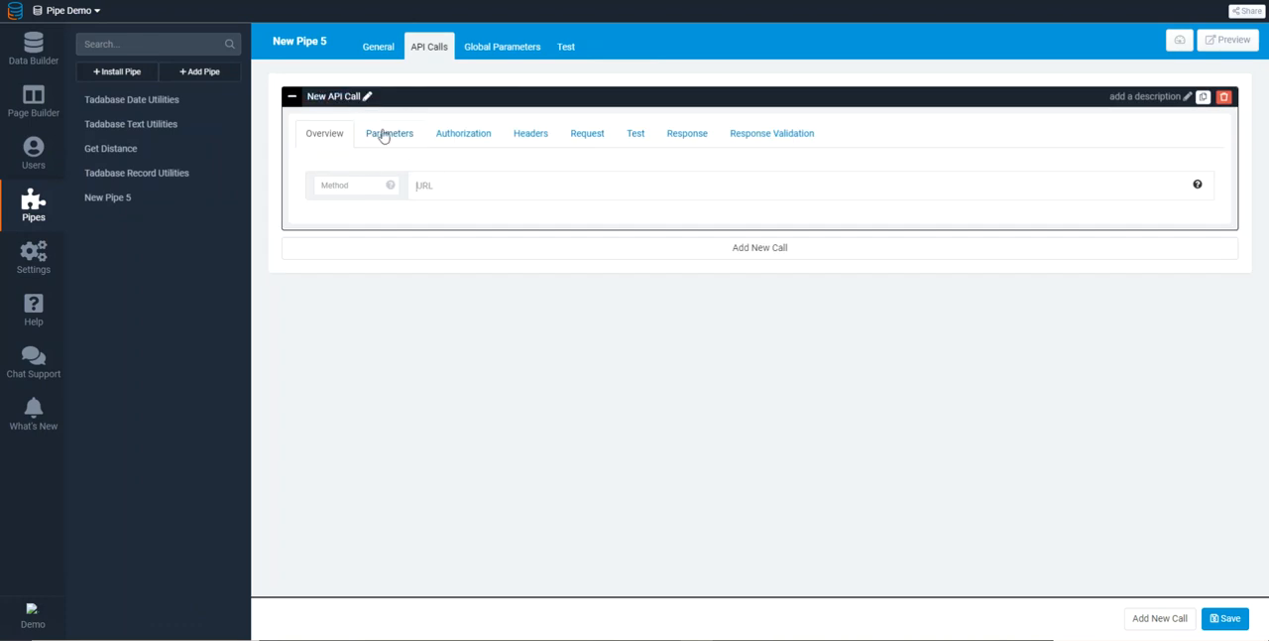
pyautogui.click(328, 187)
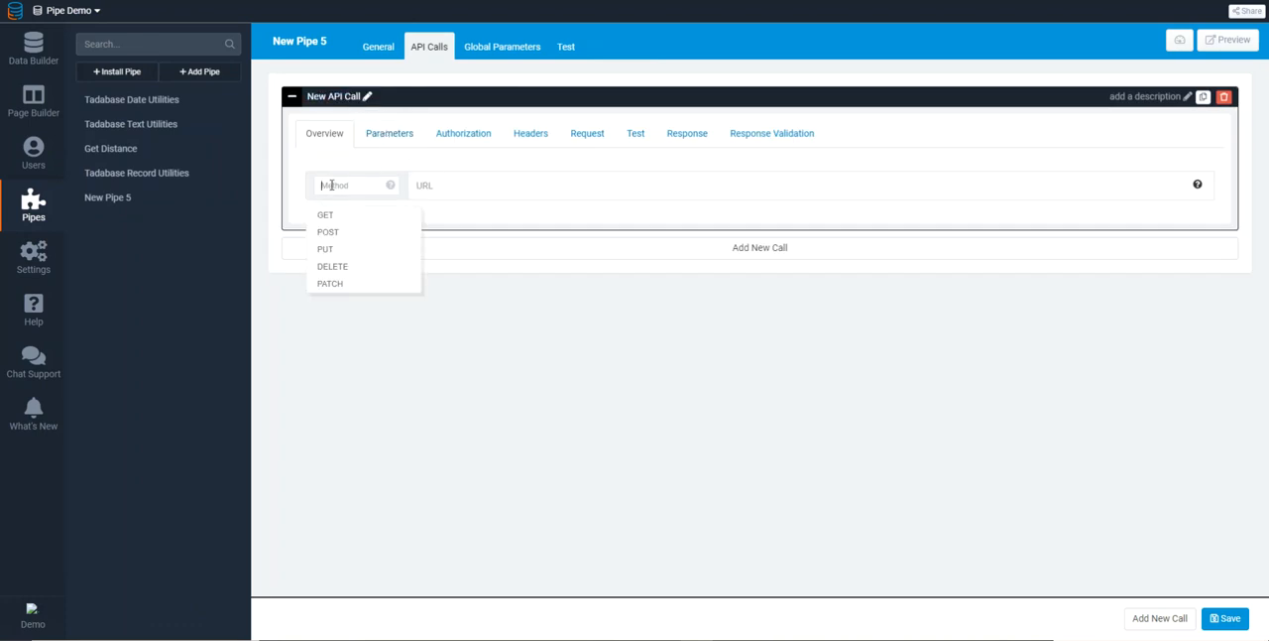
pyautogui.click(568, 337)
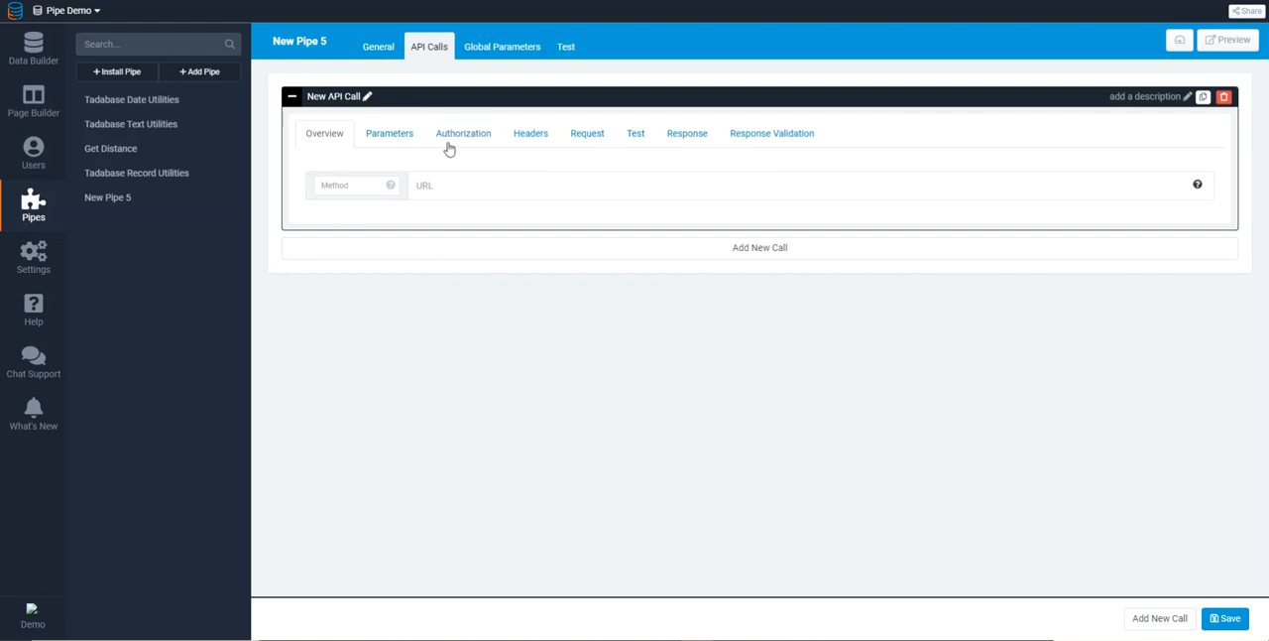
# Review the request URL and the call-level parameters of the Get Distance pipe's API call
pyautogui.click(132, 159)
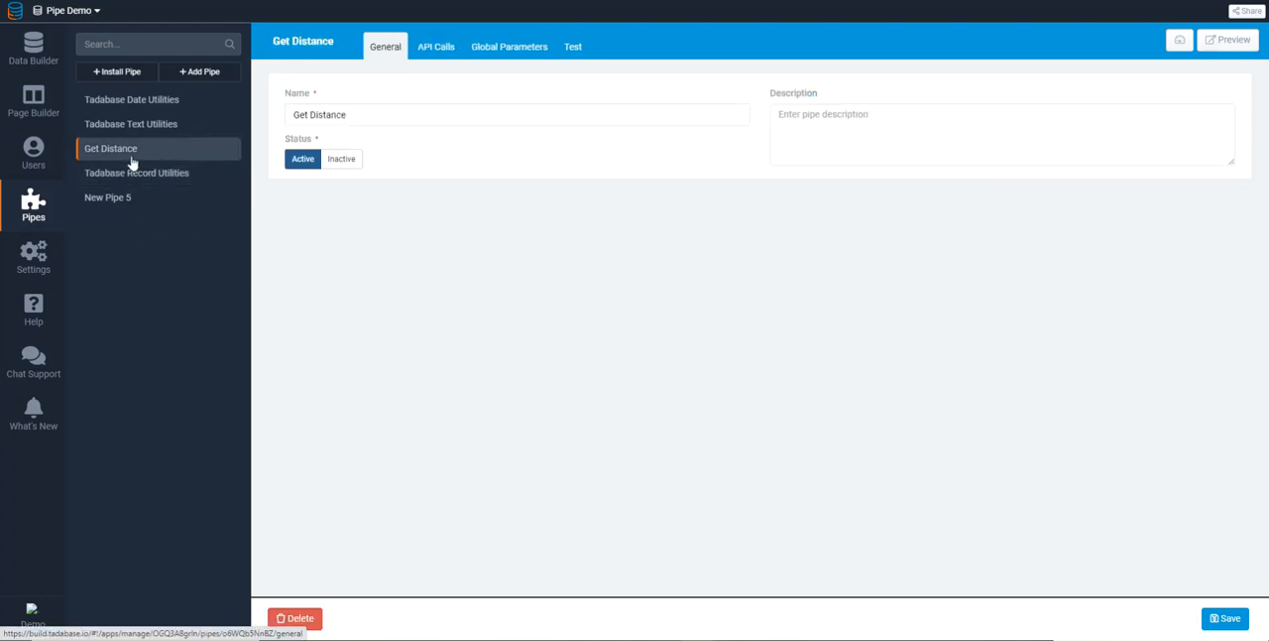
pyautogui.click(437, 51)
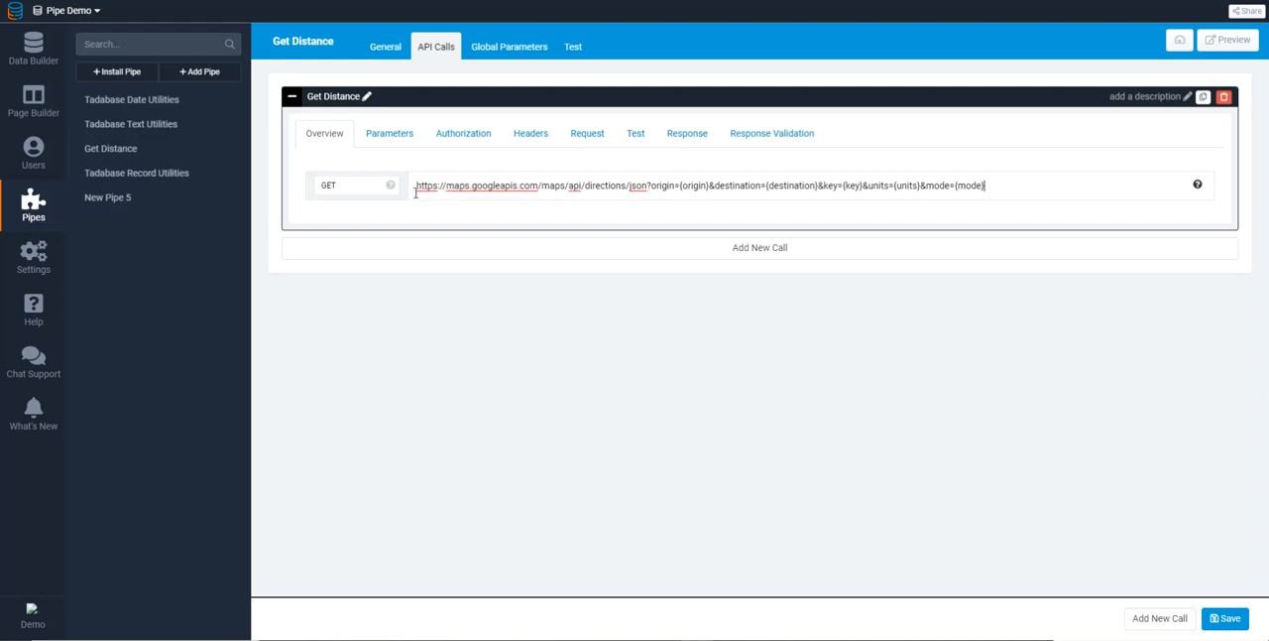
pyautogui.moveTo(417, 185); pyautogui.dragTo(863, 187)
pyautogui.click(688, 186)
pyautogui.click(394, 140)
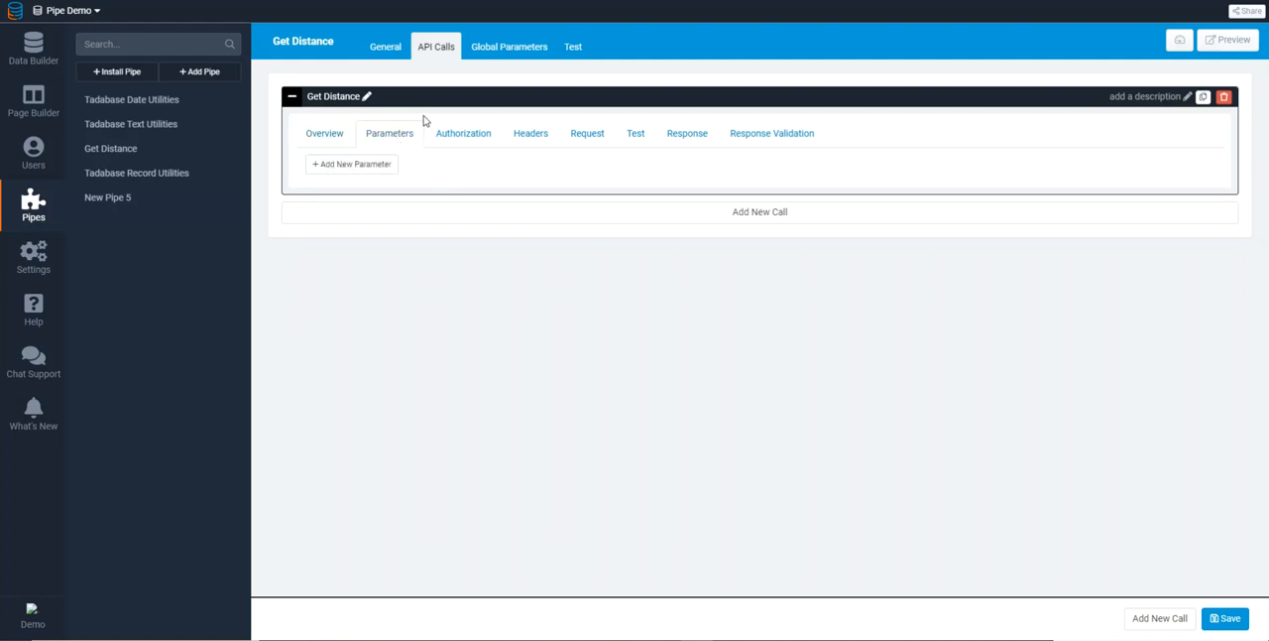
# Compare the Get Distance pipe's global parameter slugs for the starting and destination addresses with the placeholders in its request URL
pyautogui.moveTo(359, 158); pyautogui.dragTo(294, 163)
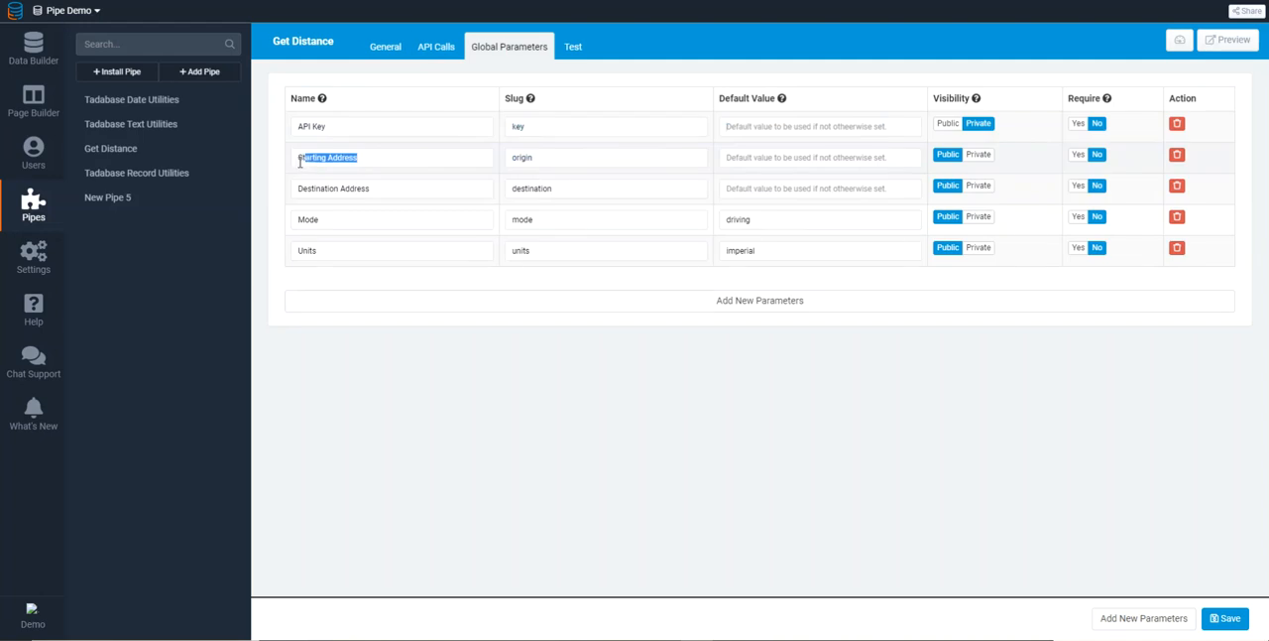
pyautogui.doubleClick(516, 159)
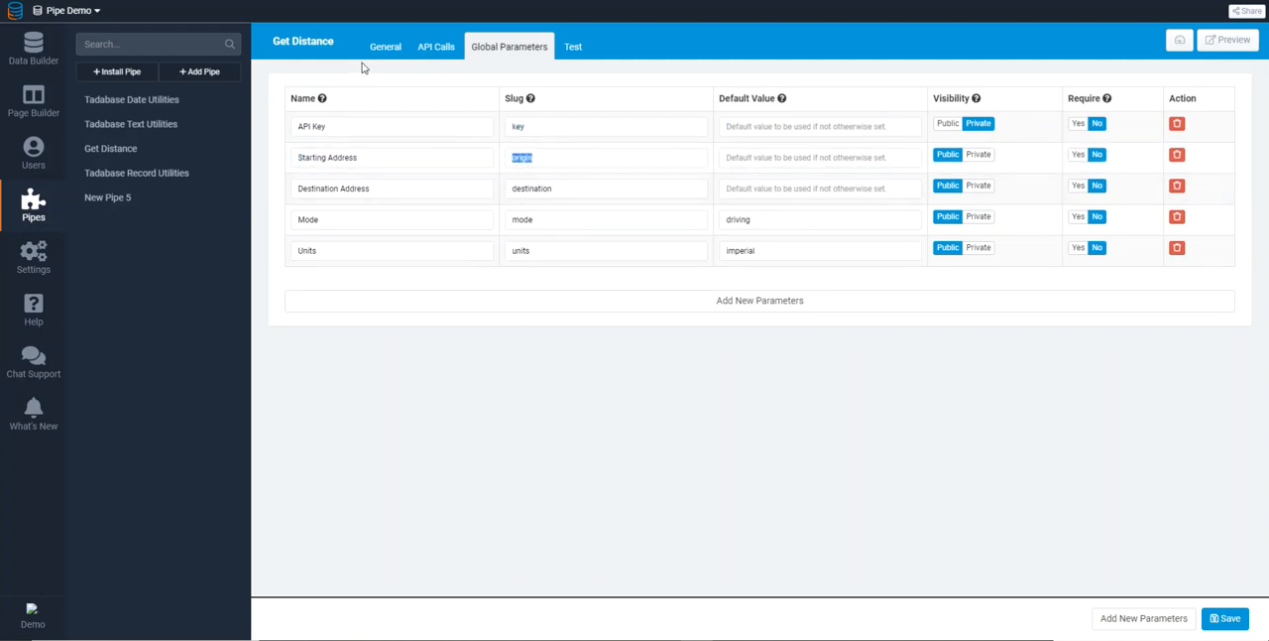
pyautogui.doubleClick(532, 190)
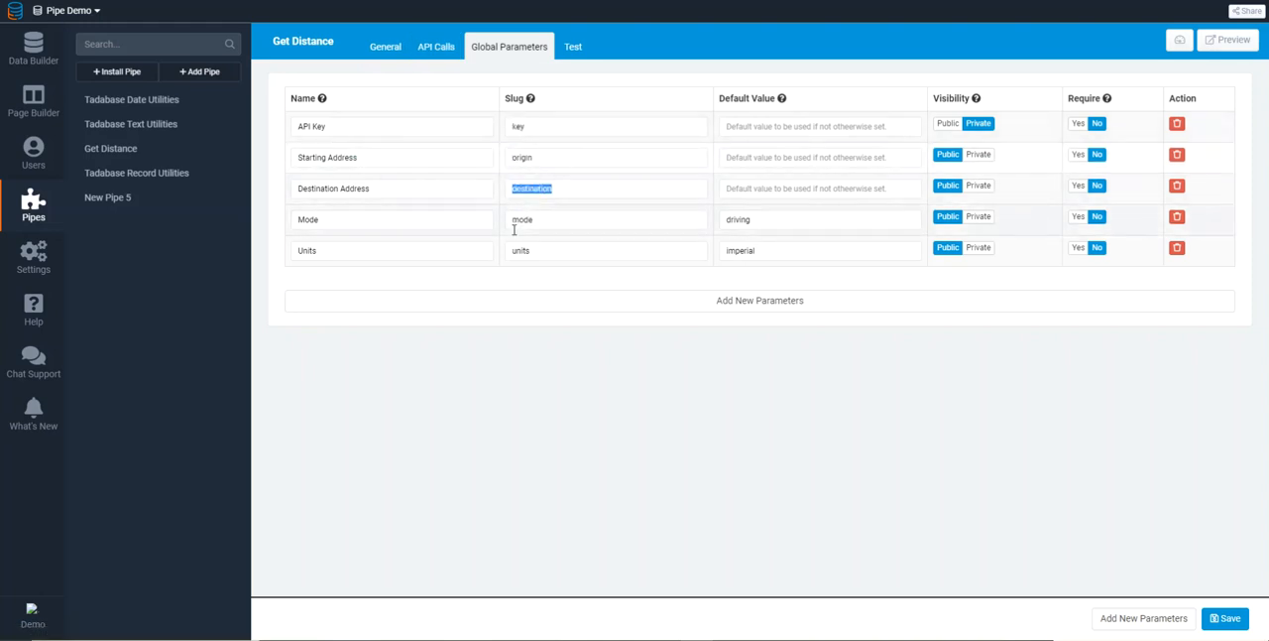
pyautogui.click(432, 58)
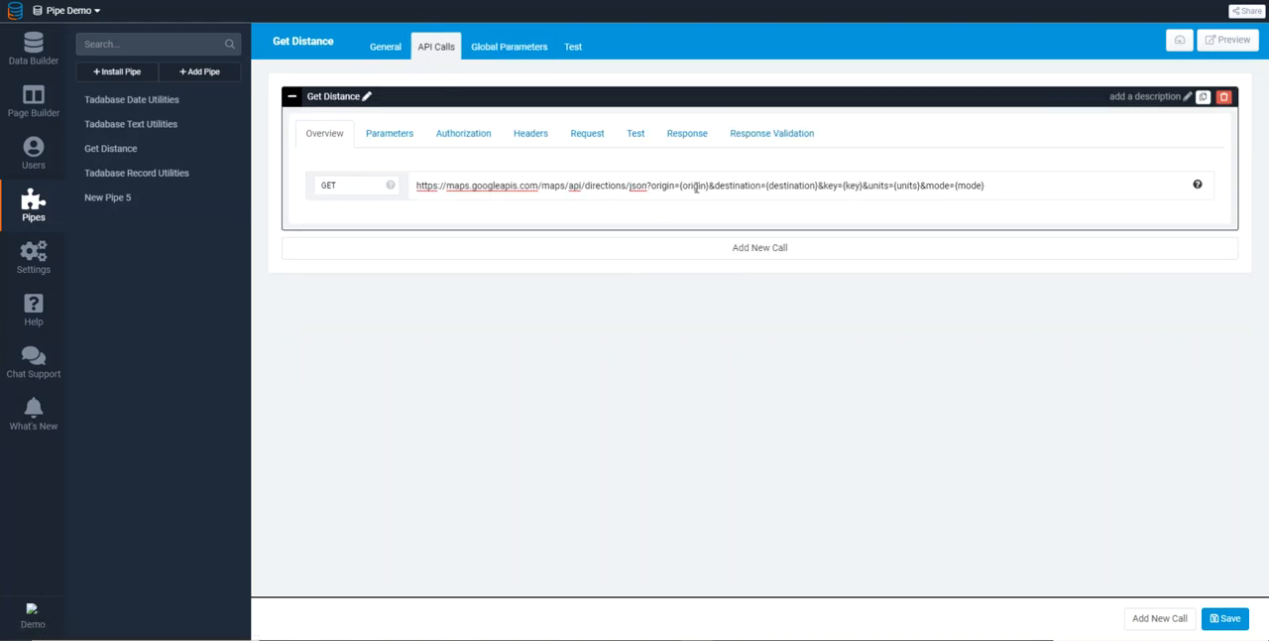
pyautogui.moveTo(680, 188); pyautogui.dragTo(707, 188)
pyautogui.click(707, 186)
# Test the Get Distance call with starting address 90035 and destination address 11230, and inspect the routes section of the response body
pyautogui.click(636, 137)
pyautogui.click(520, 229)
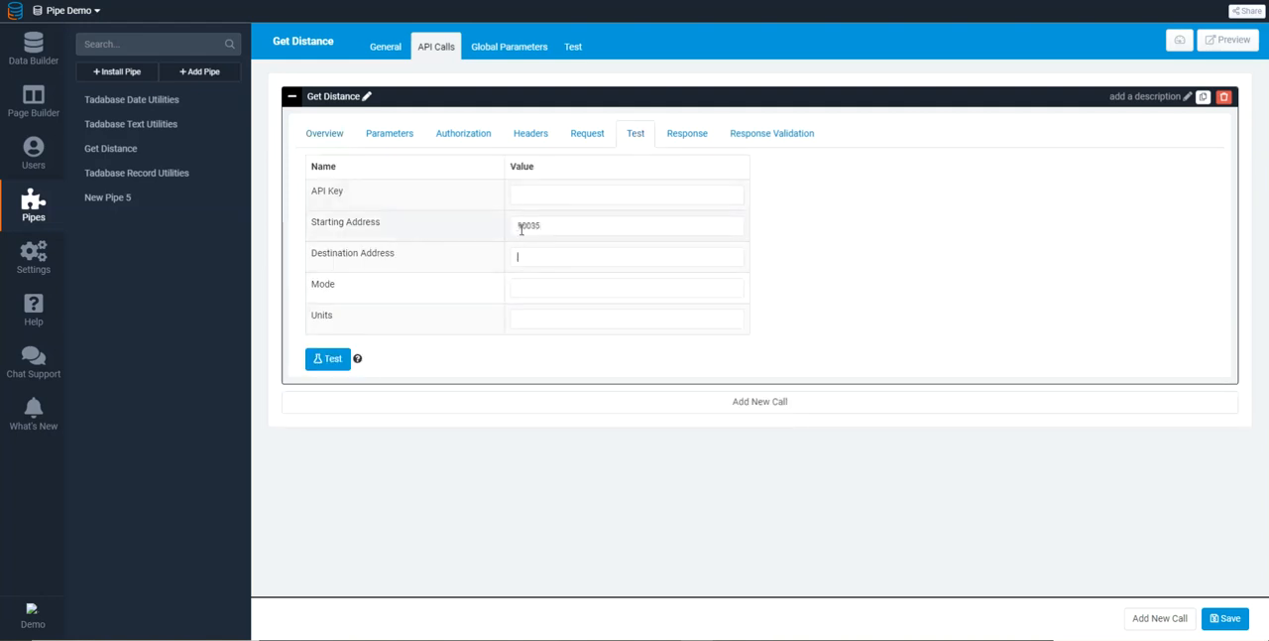
pyautogui.write('11230')
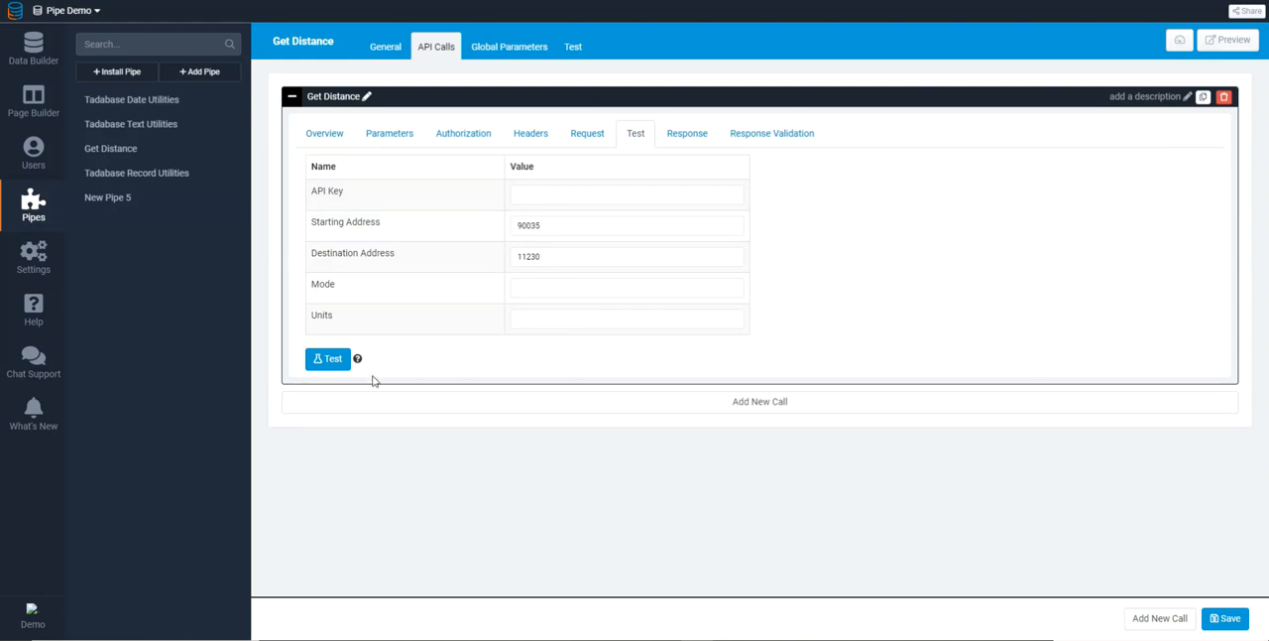
pyautogui.click(333, 366)
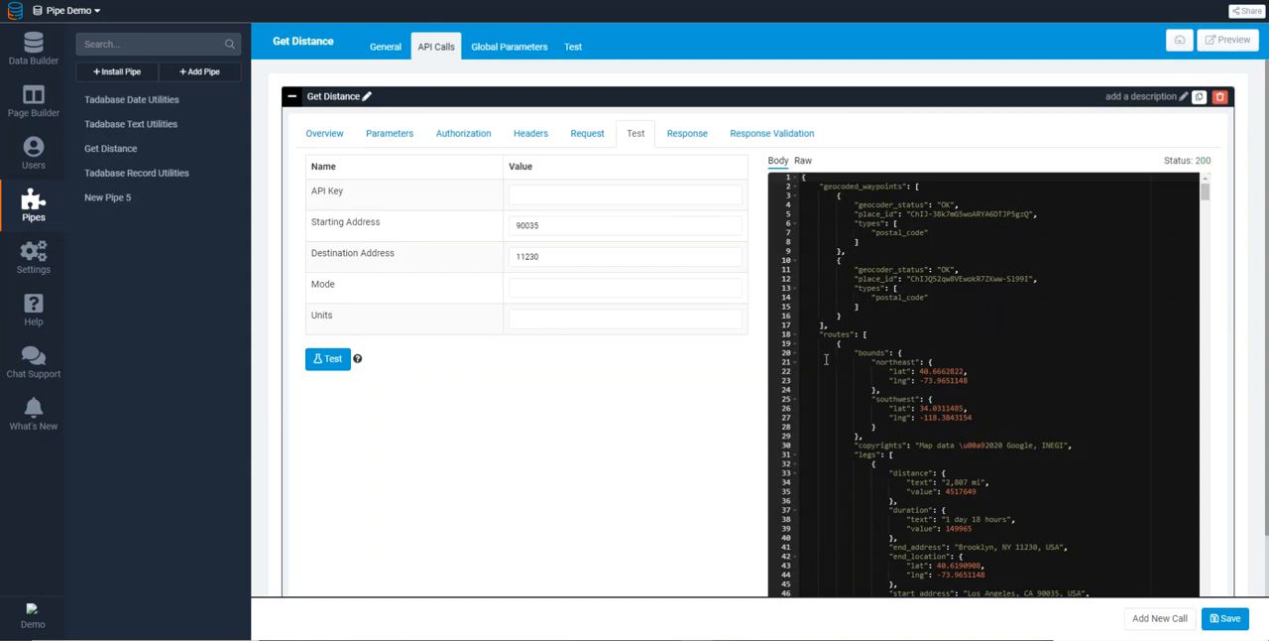
pyautogui.scroll(-1, 846, 367)
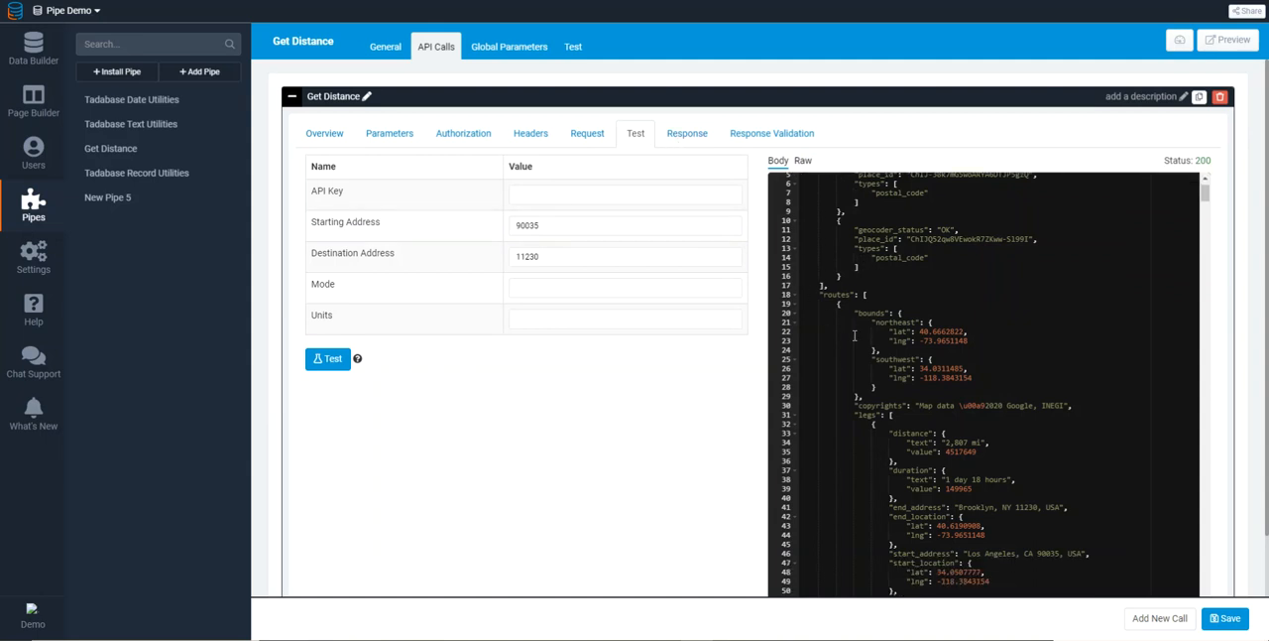
pyautogui.moveTo(821, 295); pyautogui.dragTo(850, 295)
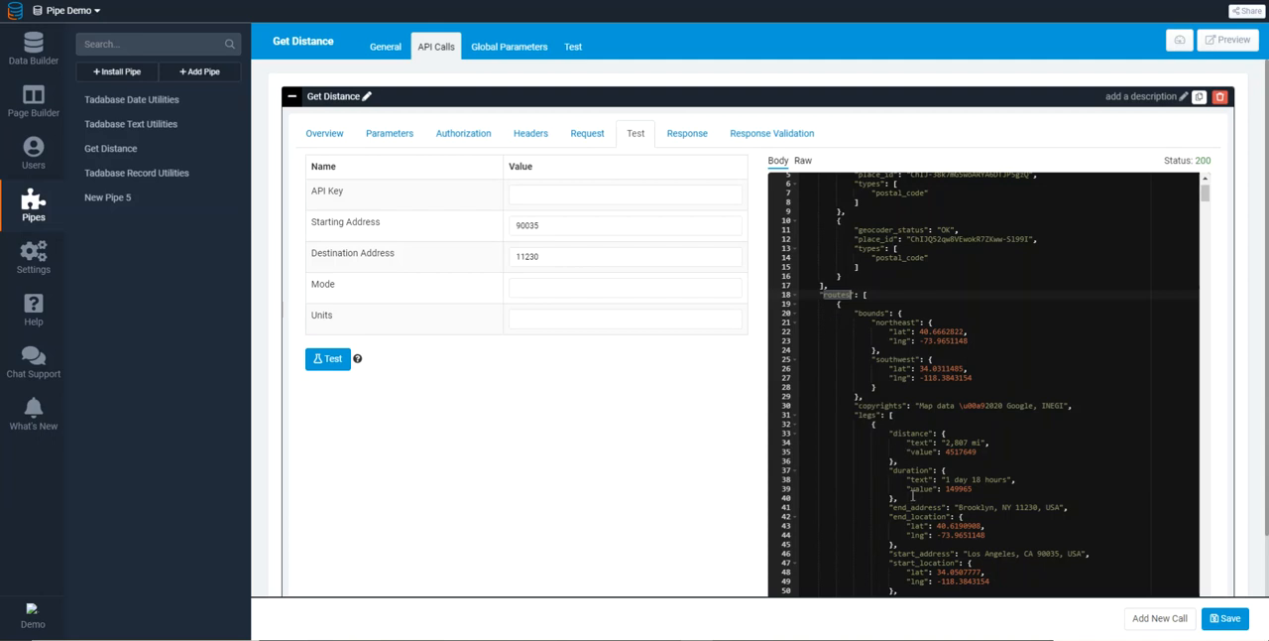
# Examine the Get Distance call's response mapping, from the JSON key to the Distance Text field name
pyautogui.click(684, 135)
pyautogui.doubleClick(462, 195)
pyautogui.doubleClick(525, 196)
pyautogui.click(827, 194)
pyautogui.moveTo(827, 194); pyautogui.dragTo(760, 201)
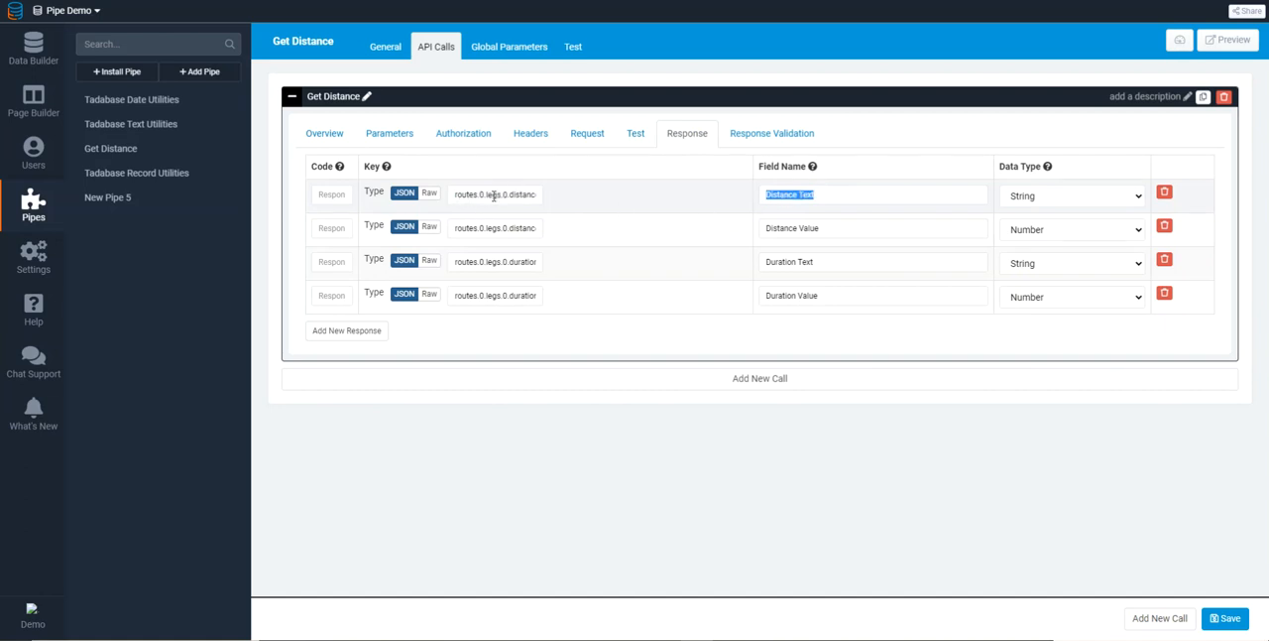
pyautogui.click(811, 196)
pyautogui.tripleClick(811, 196)
pyautogui.click(815, 194)
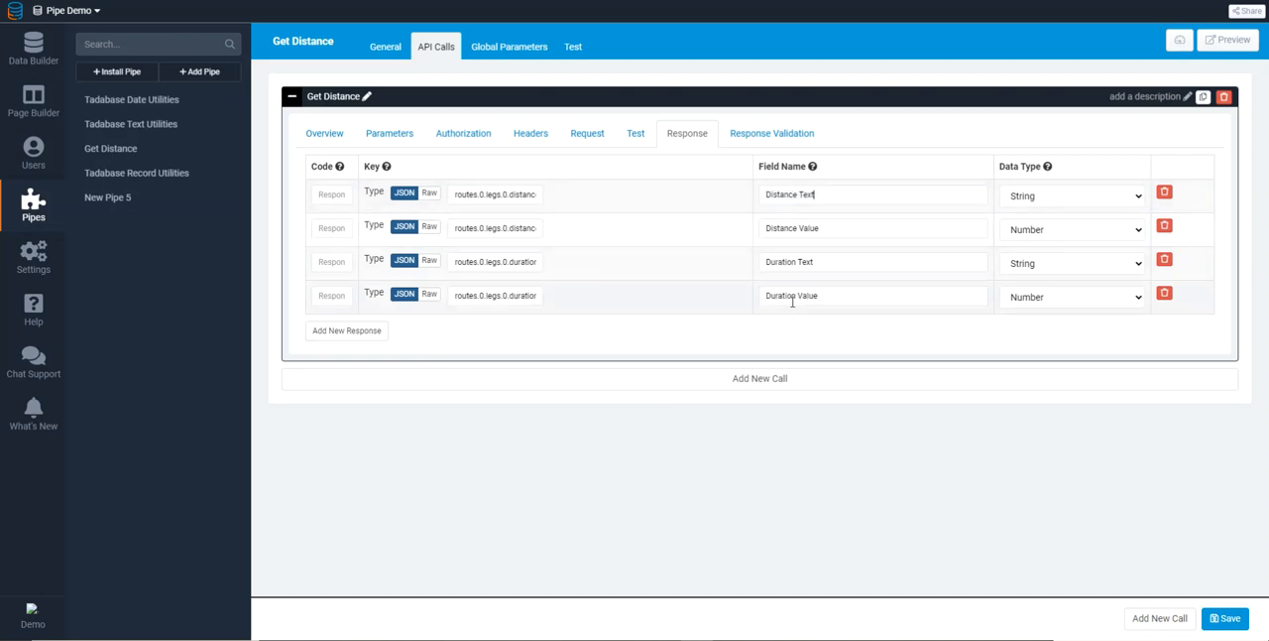